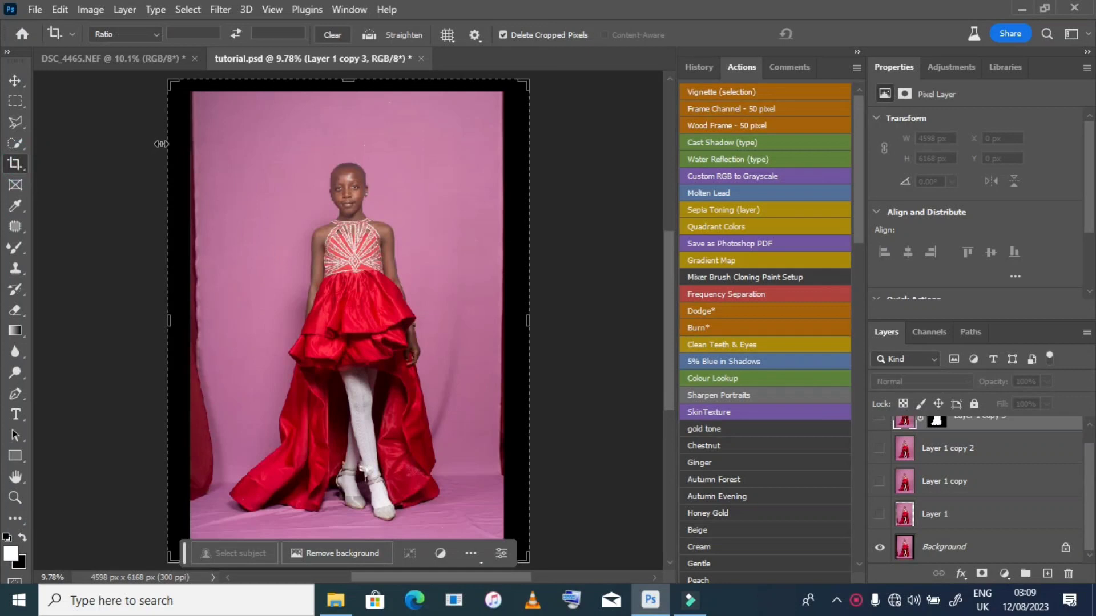
# - Activate the crop frame around the extended canvas and apply the crop
pyautogui.click(161, 143)
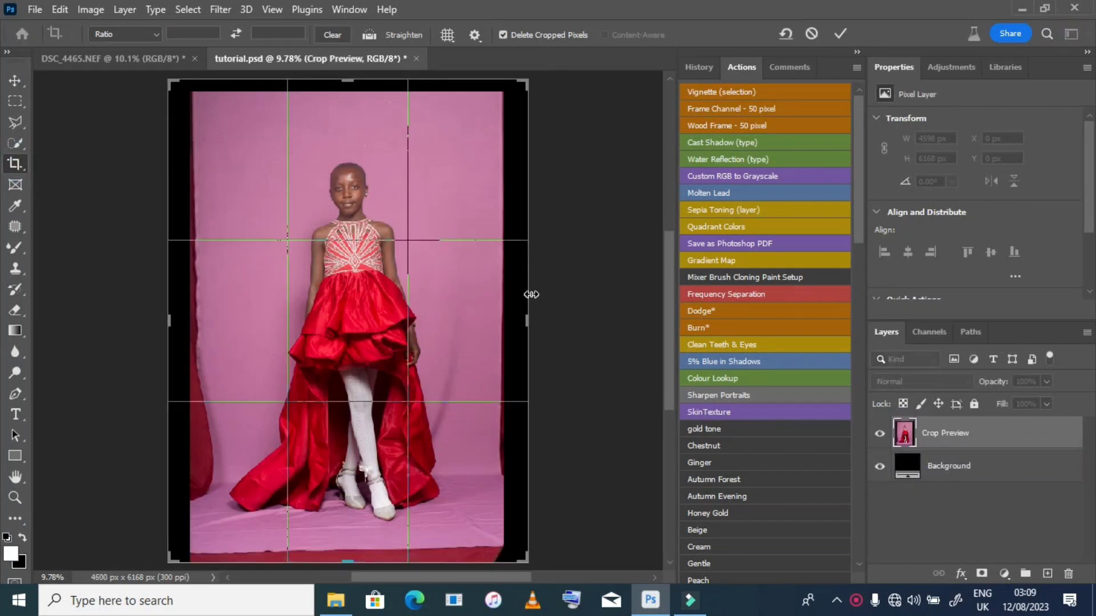
pyautogui.click(840, 33)
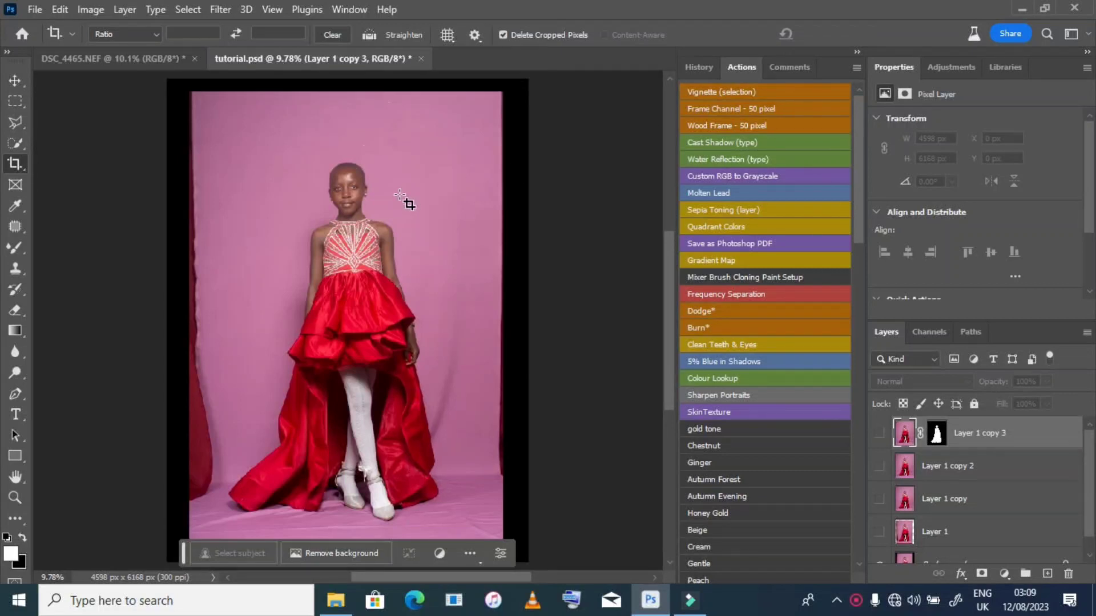
# - Make Layer 1 the active layer and turn on its visibility
pyautogui.scroll(-1, 940, 532)
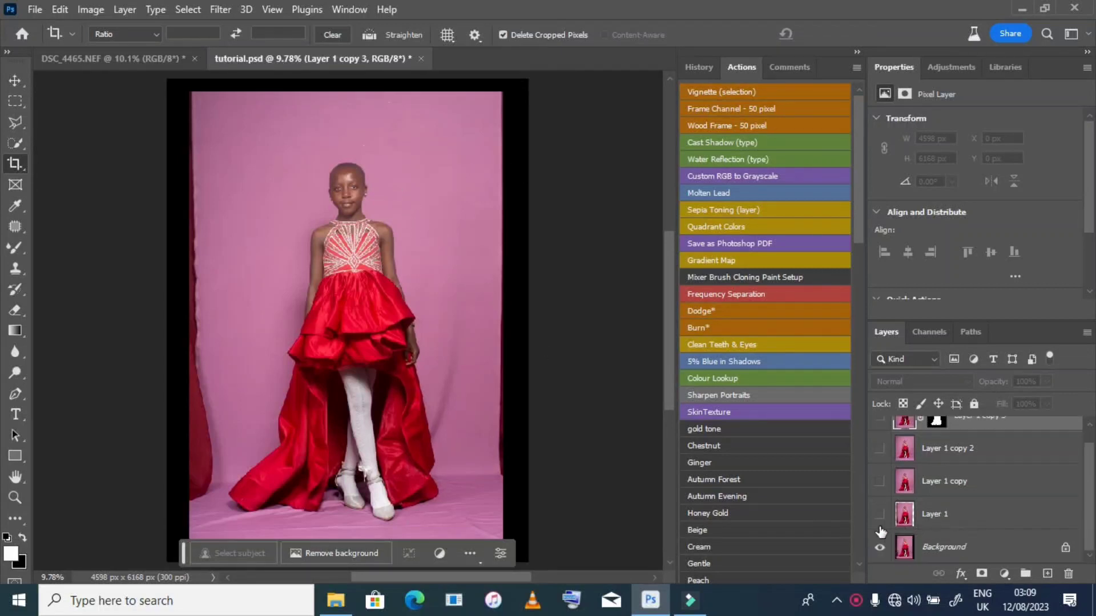
pyautogui.click(897, 518)
pyautogui.click(879, 514)
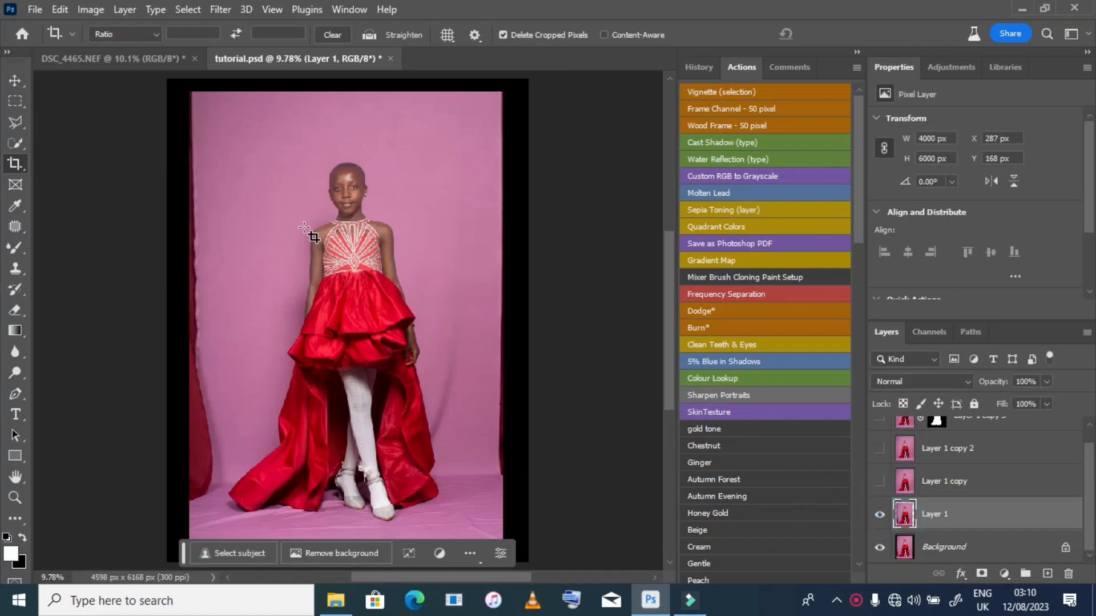
pyautogui.click(15, 101)
pyautogui.moveTo(196, 99); pyautogui.dragTo(453, 189)
pyautogui.moveTo(465, 231); pyautogui.dragTo(467, 286)
# - Outline the model and the clean pink backdrop with the Polygonal Lasso, leaving out the red side curtains, bottom strip and black border
pyautogui.click(16, 122)
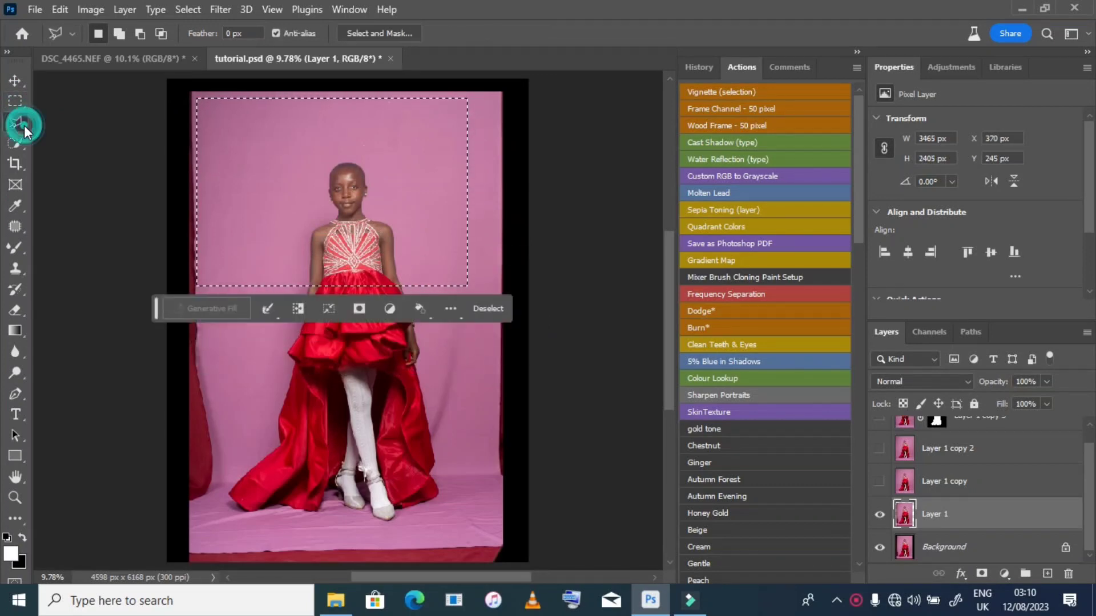
pyautogui.click(496, 98)
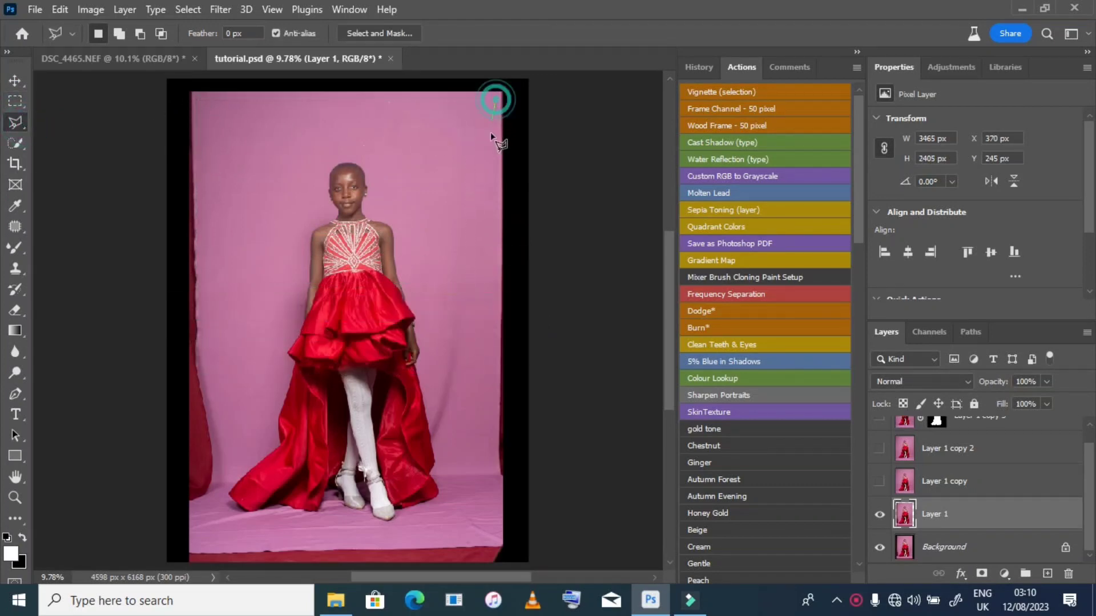
pyautogui.click(492, 504)
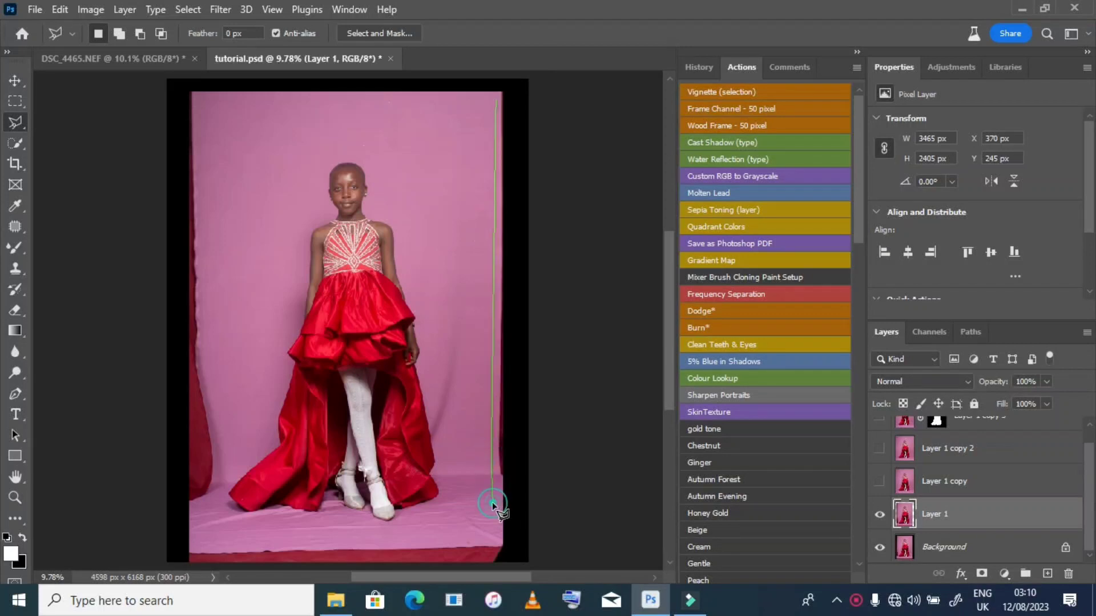
pyautogui.click(500, 536)
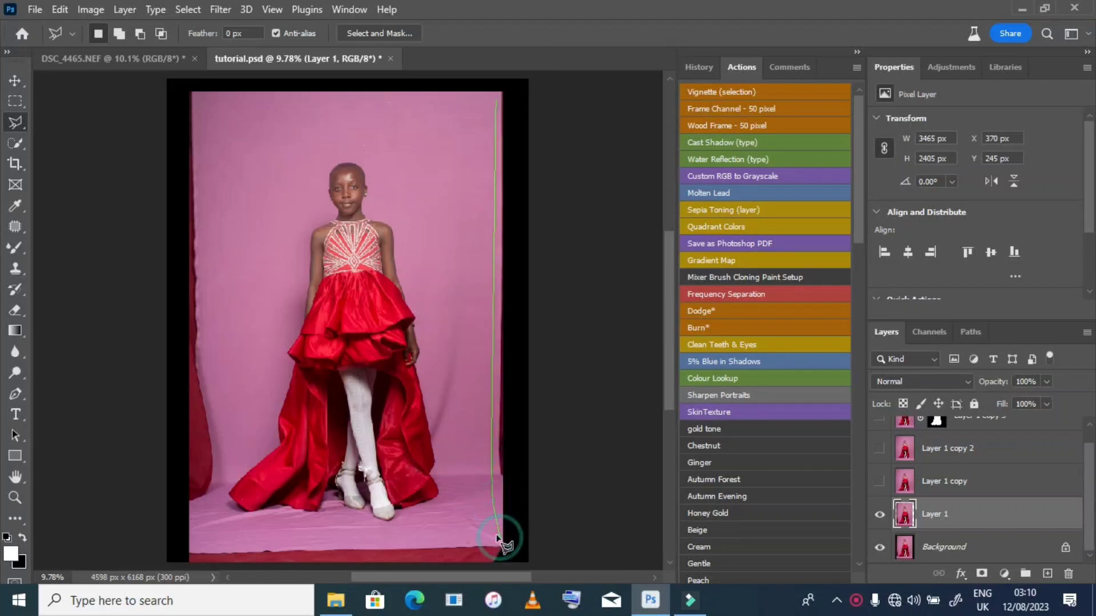
pyautogui.click(192, 543)
pyautogui.click(195, 507)
pyautogui.click(216, 488)
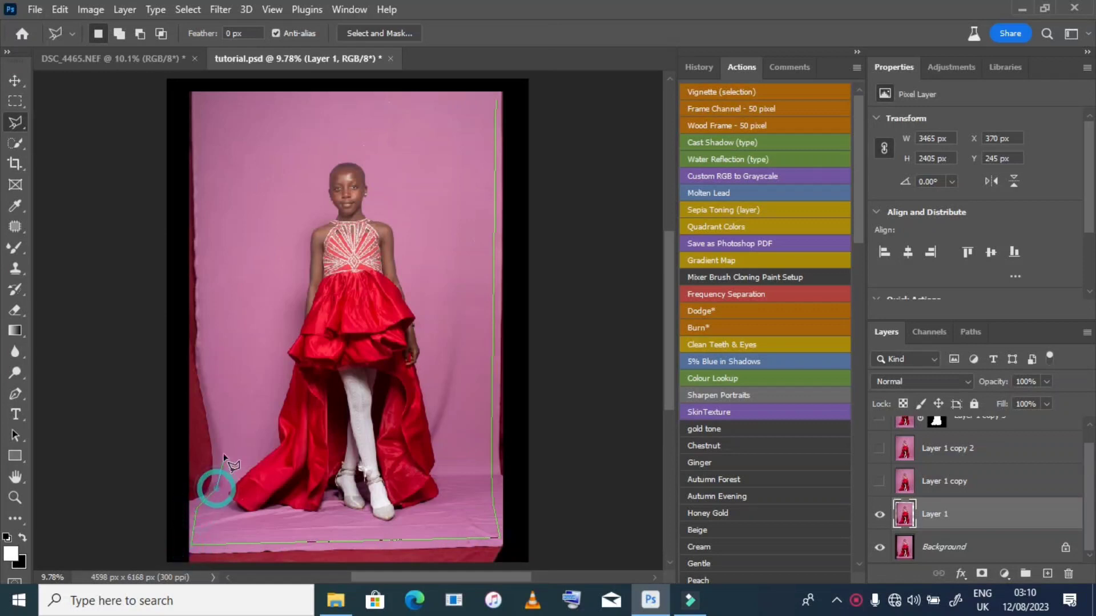
pyautogui.click(222, 452)
pyautogui.click(203, 336)
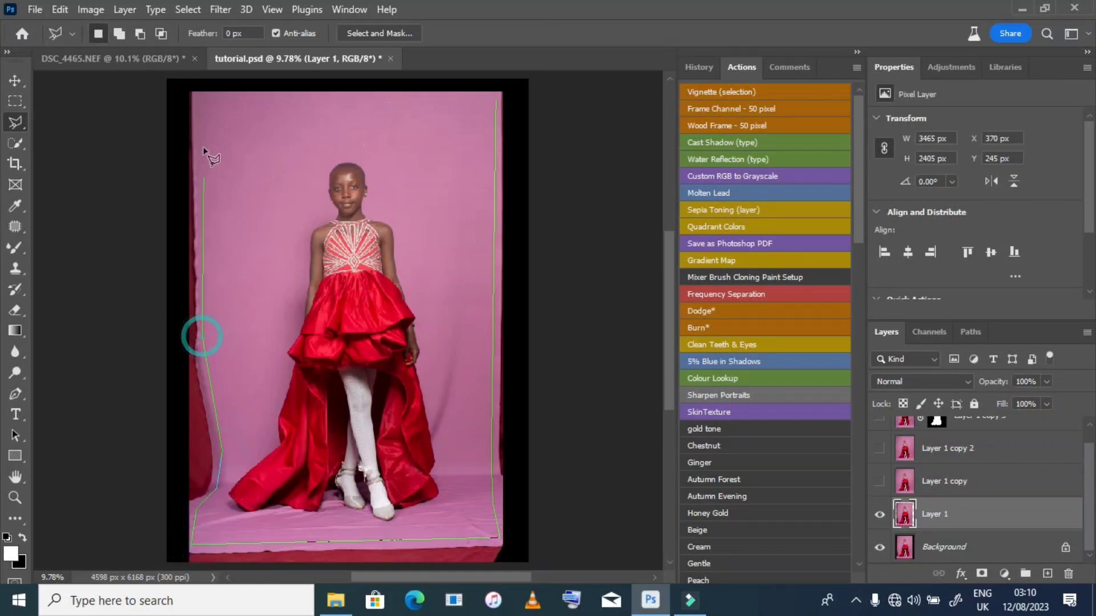
pyautogui.click(197, 95)
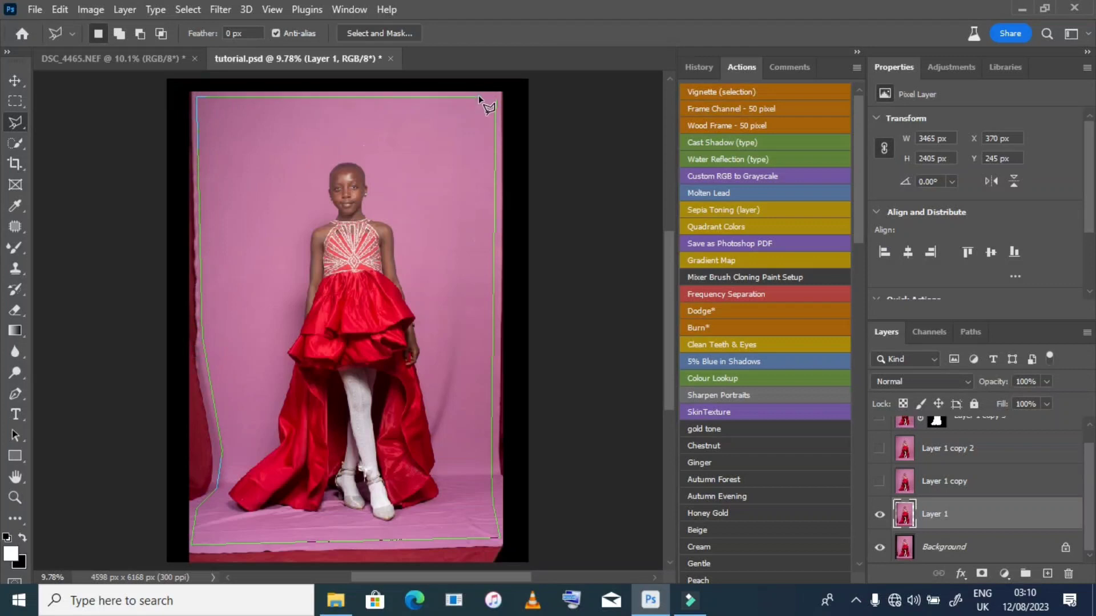
pyautogui.click(493, 97)
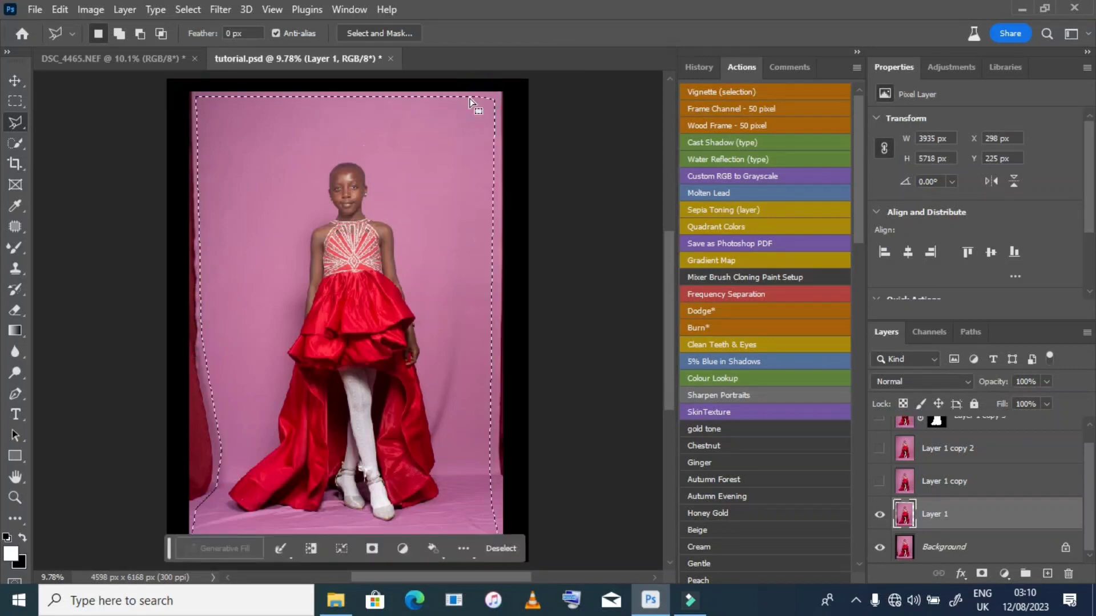
# - Invert the selection and try a Content-Aware fill of the outer area with Color Adaptation on, Normal mode, 100% opacity
pyautogui.rightClick(349, 118)
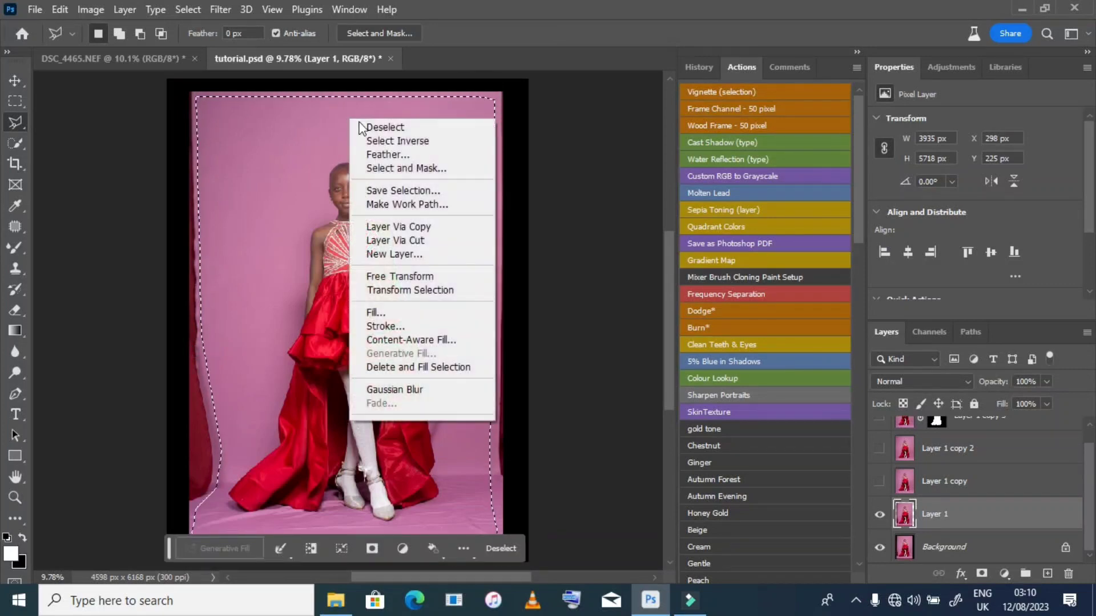
pyautogui.click(403, 140)
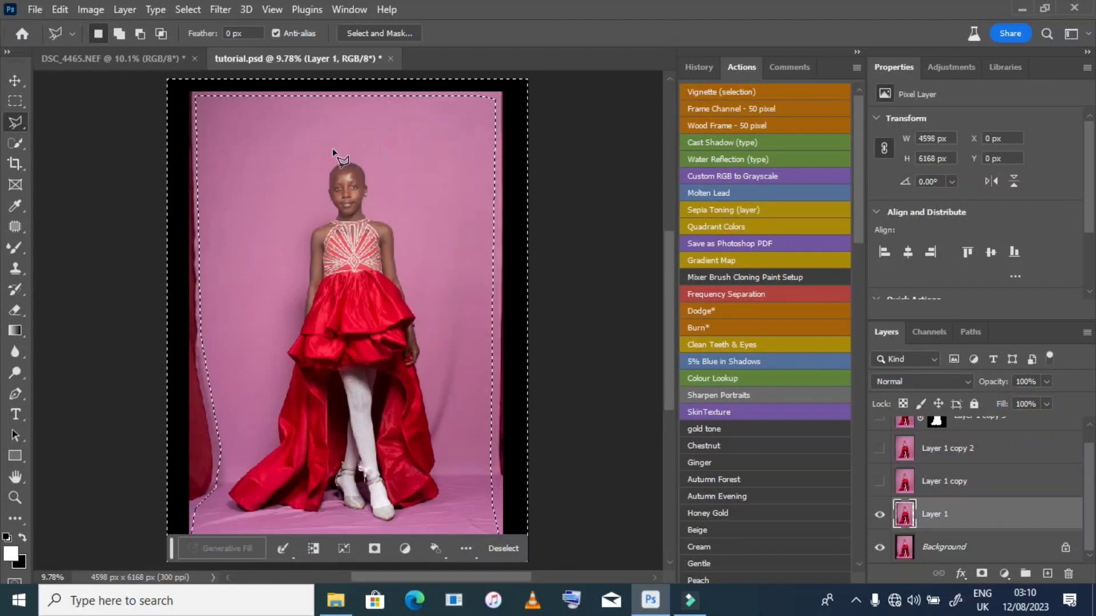
pyautogui.rightClick(285, 138)
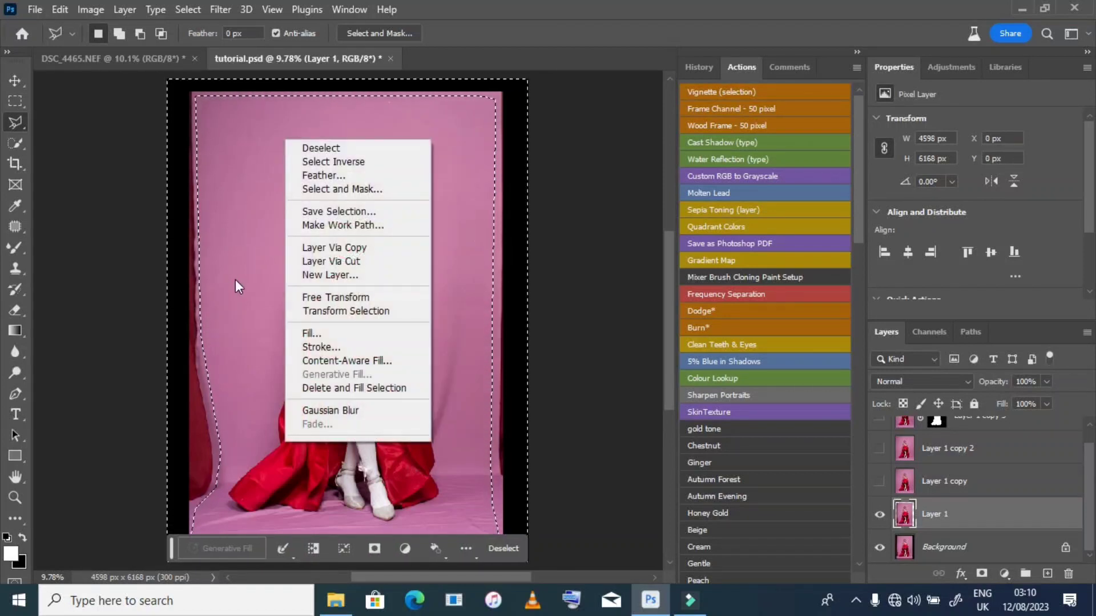
pyautogui.click(328, 333)
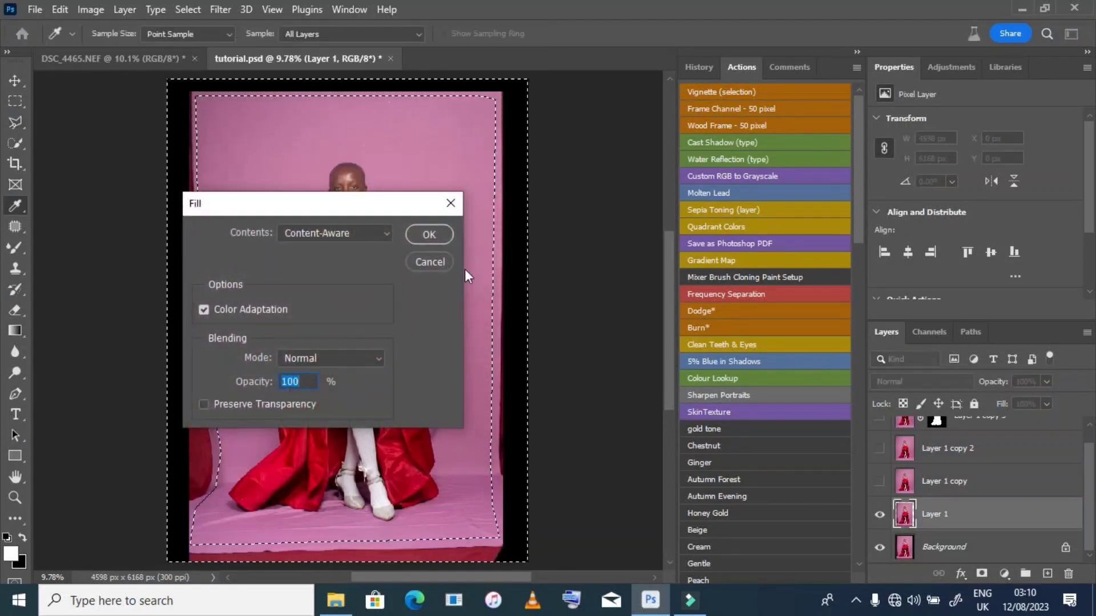
pyautogui.click(436, 231)
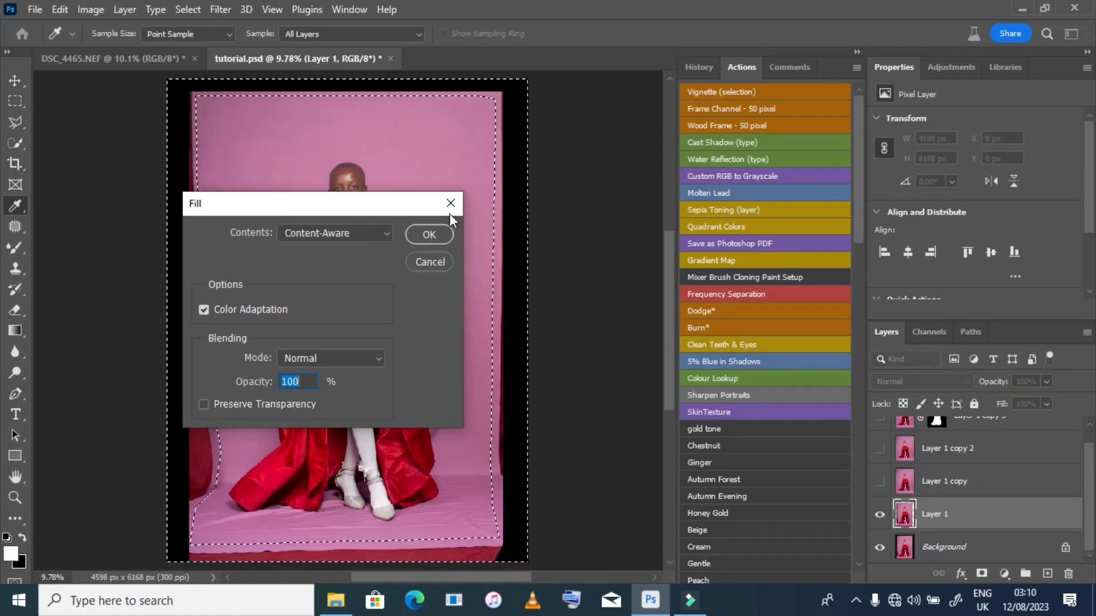
# - Clear the selection and turn on the visibility of Layer 1 copy and Layer 1 copy 2
pyautogui.click(879, 481)
pyautogui.rightClick(346, 247)
pyautogui.click(365, 247)
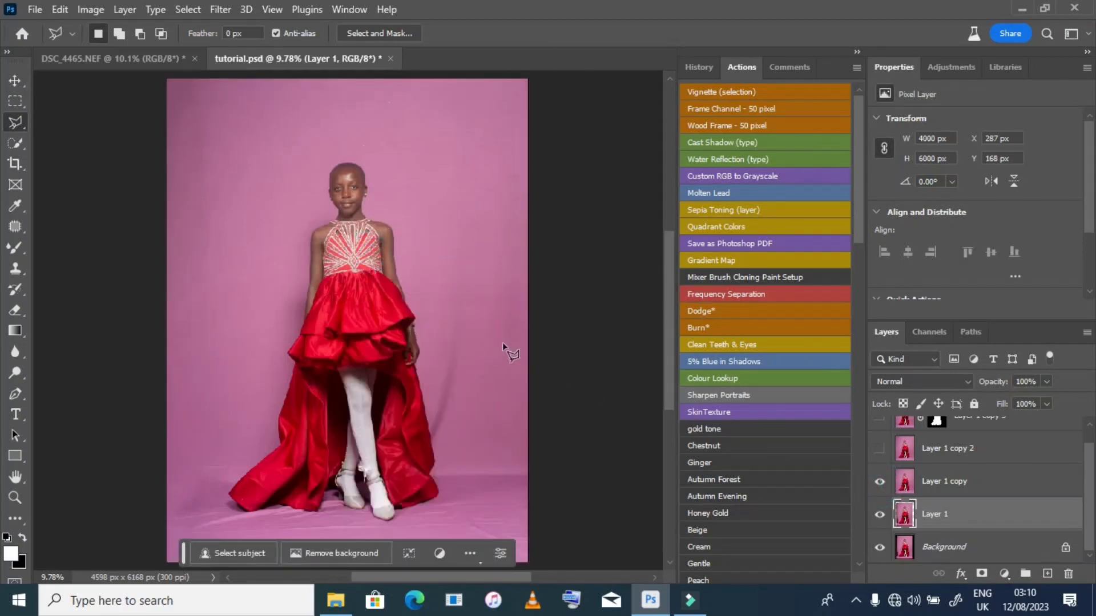
pyautogui.click(879, 448)
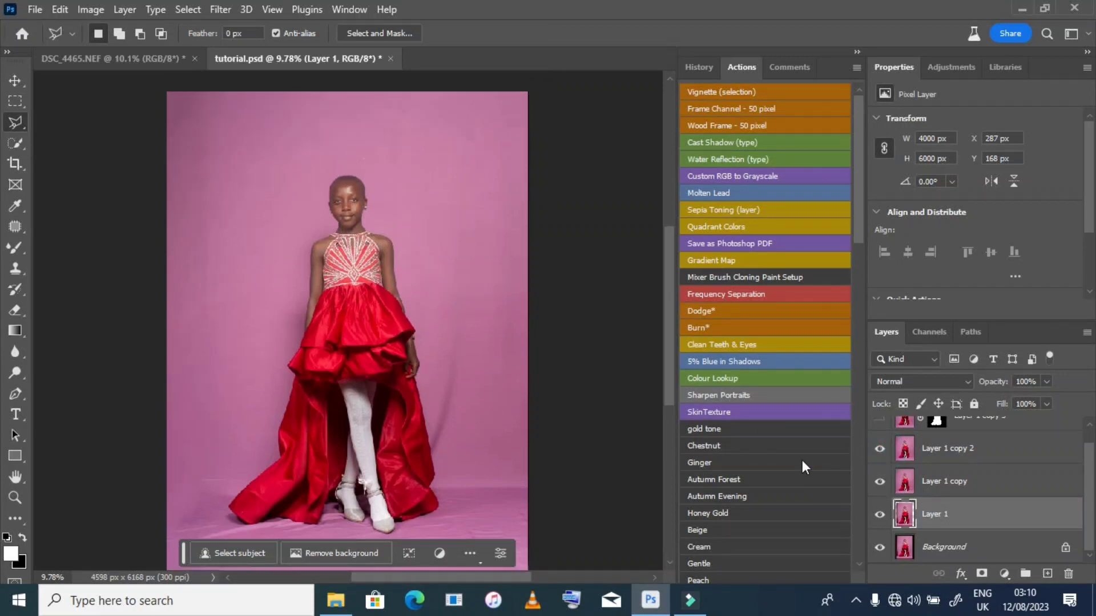
pyautogui.scroll(1, 879, 470)
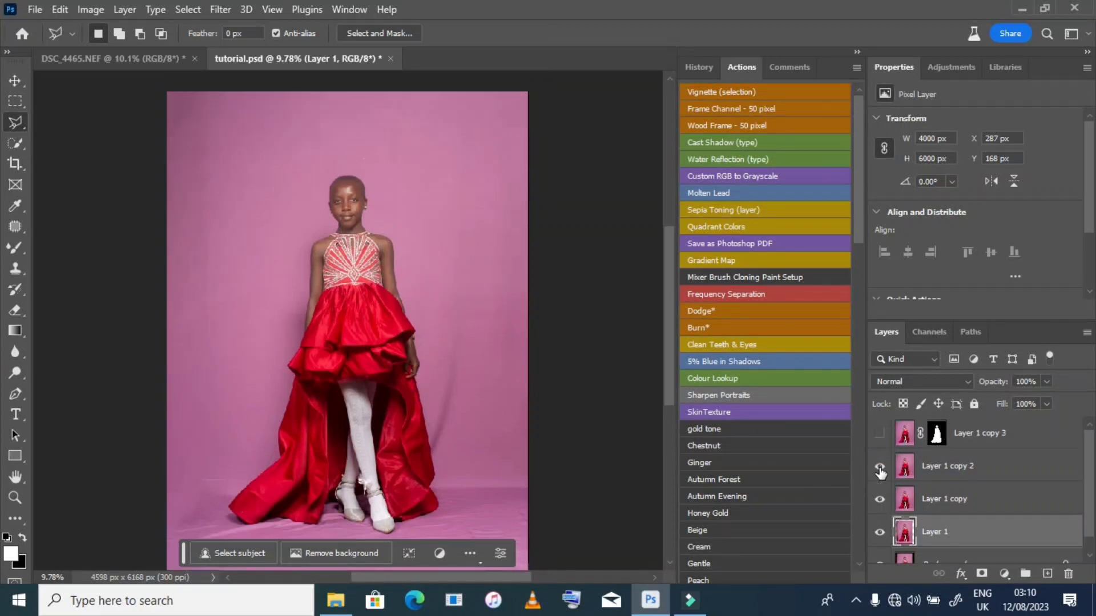
# - Select the model with Select Subject, then show Layer 1 copy 3 and make it the active layer
pyautogui.click(9, 145)
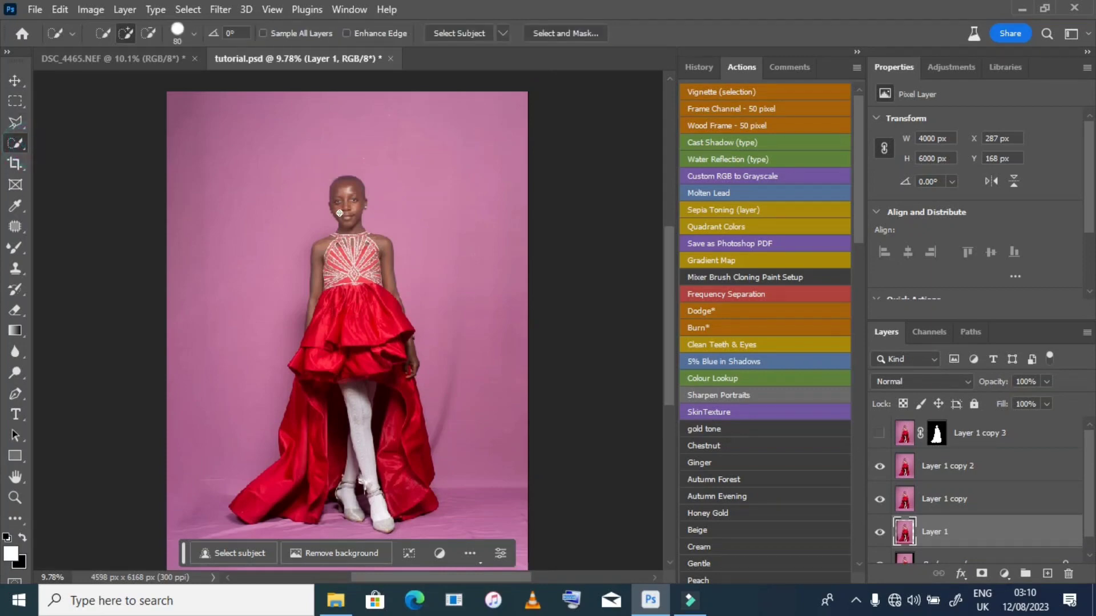
pyautogui.click(460, 33)
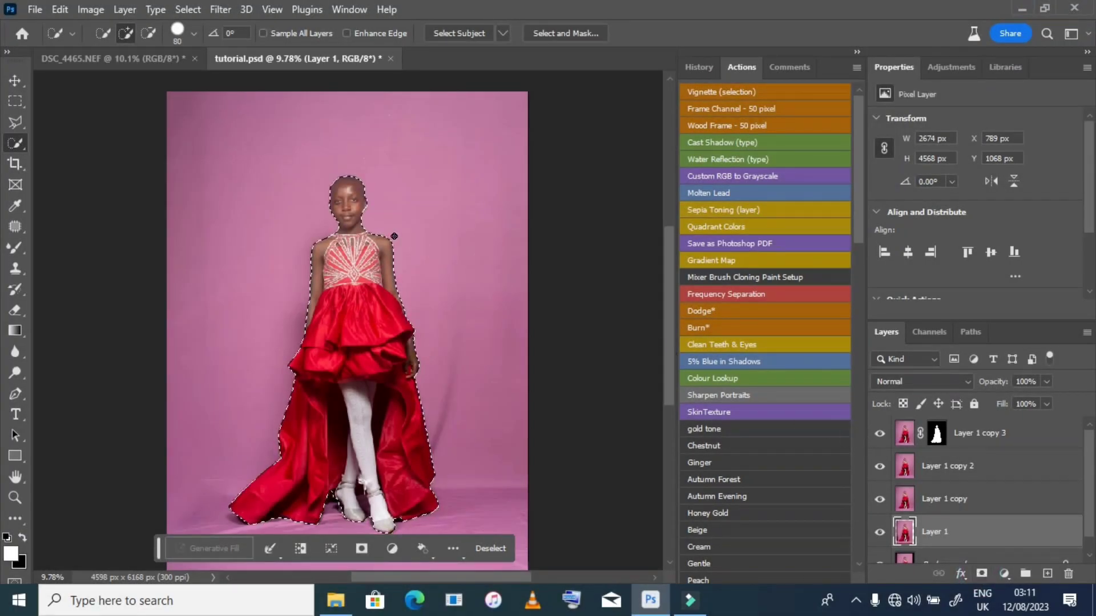
pyautogui.click(964, 434)
# - Clear the selection around the model and any stray quick selection on the backdrop
pyautogui.rightClick(398, 189)
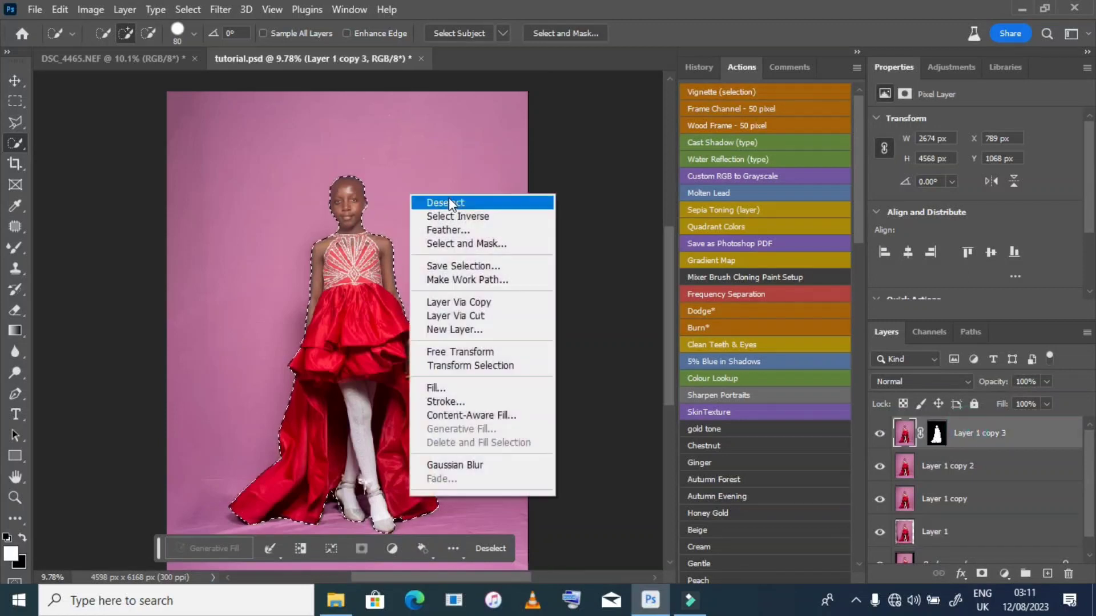
pyautogui.click(449, 197)
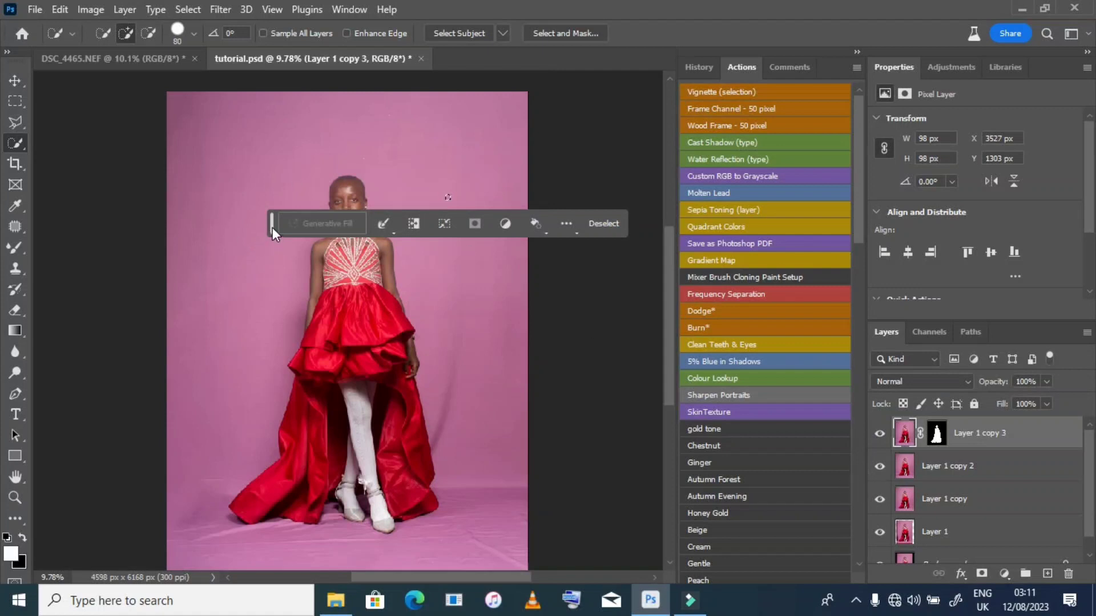
pyautogui.moveTo(273, 227); pyautogui.dragTo(169, 84)
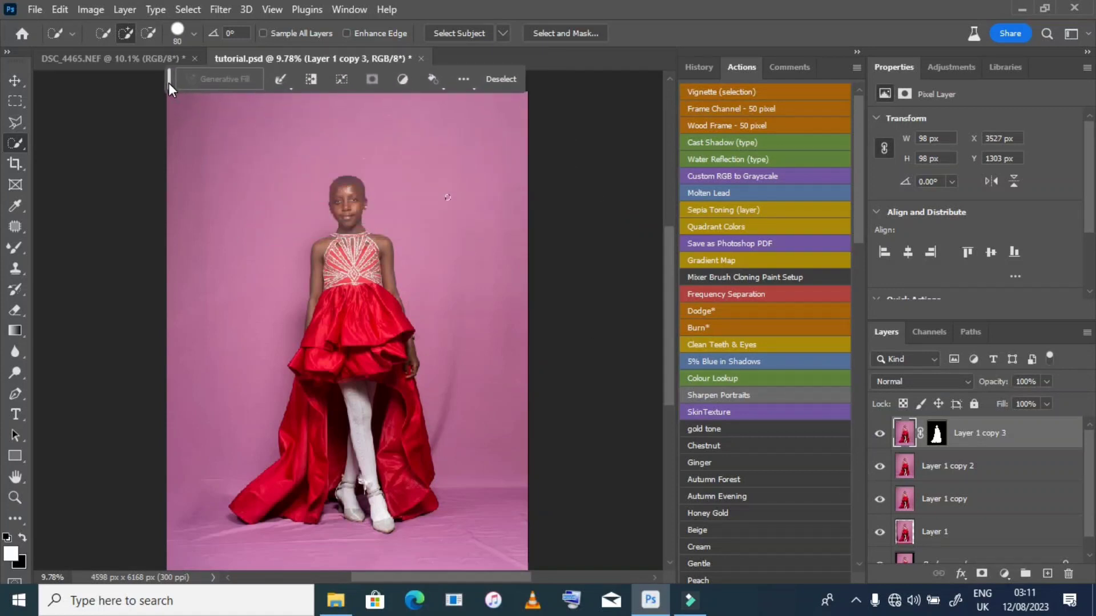
pyautogui.rightClick(186, 172)
pyautogui.click(195, 182)
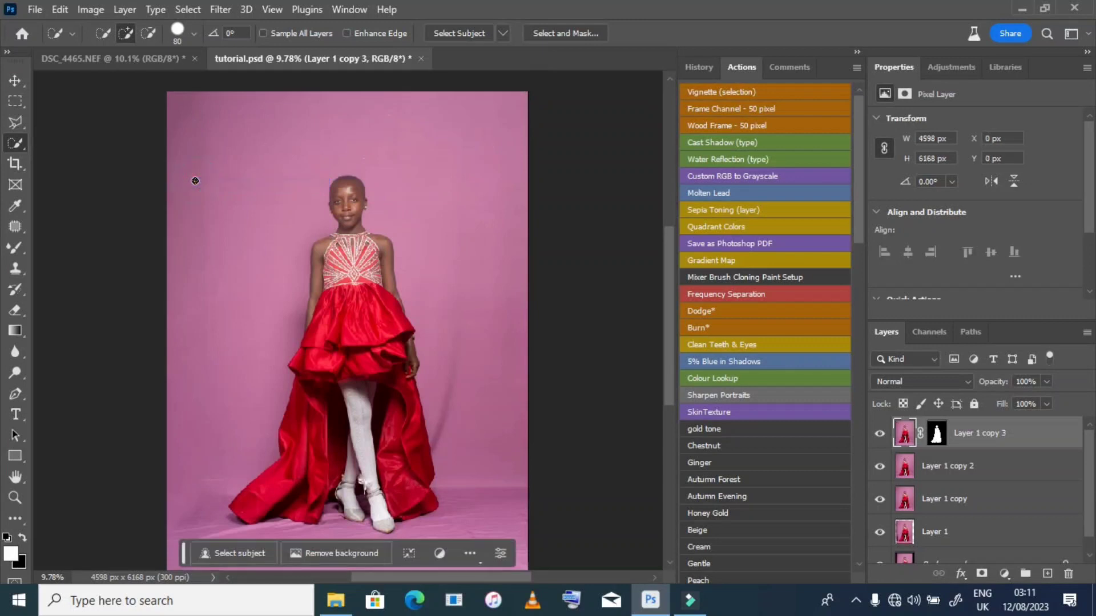
# - Add a Hue/Saturation adjustment layer directly above Layer 1 copy 2, beneath the masked model layer
pyautogui.scroll(-1, 343, 174)
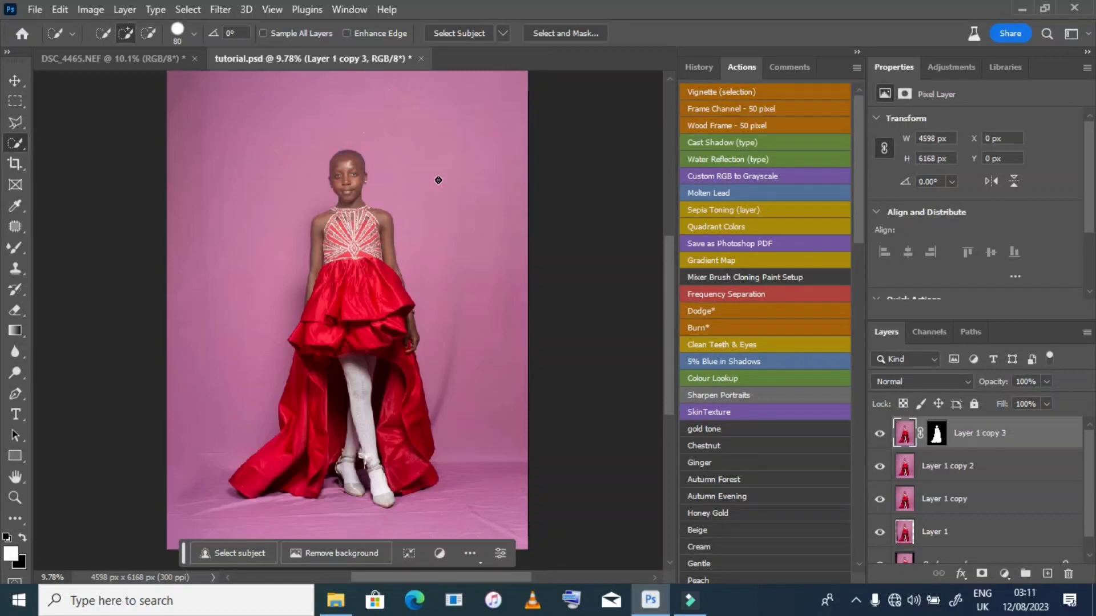
pyautogui.click(1006, 465)
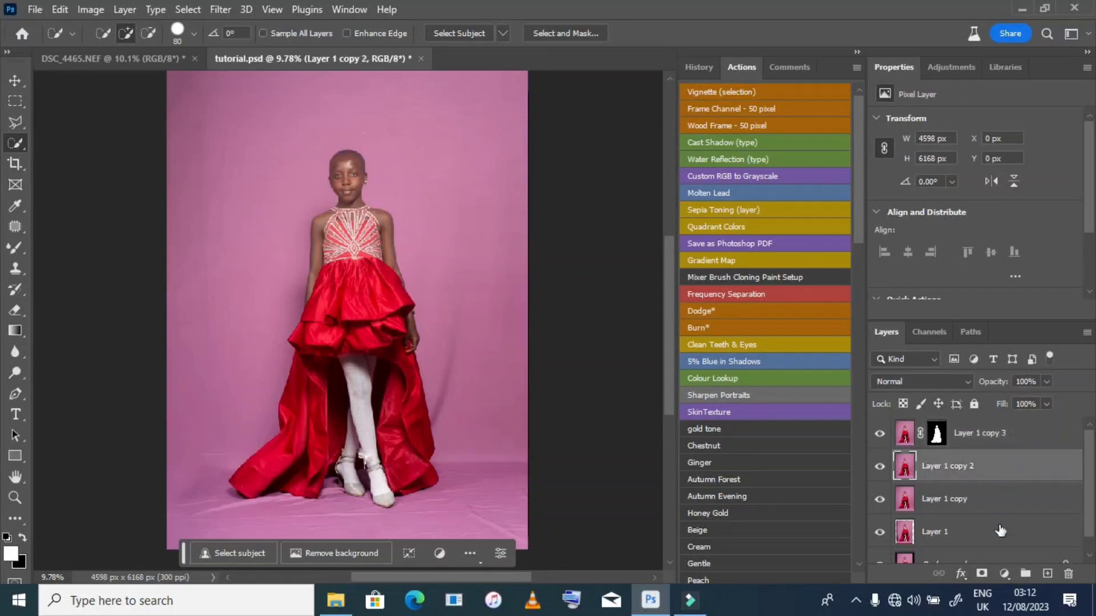
pyautogui.click(1005, 576)
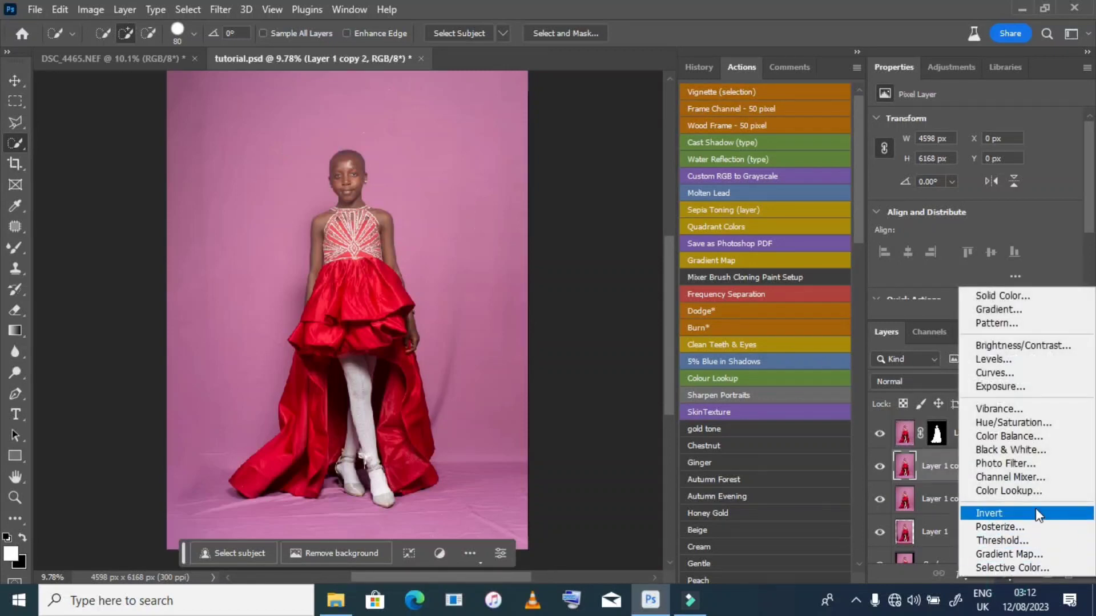
pyautogui.click(1039, 425)
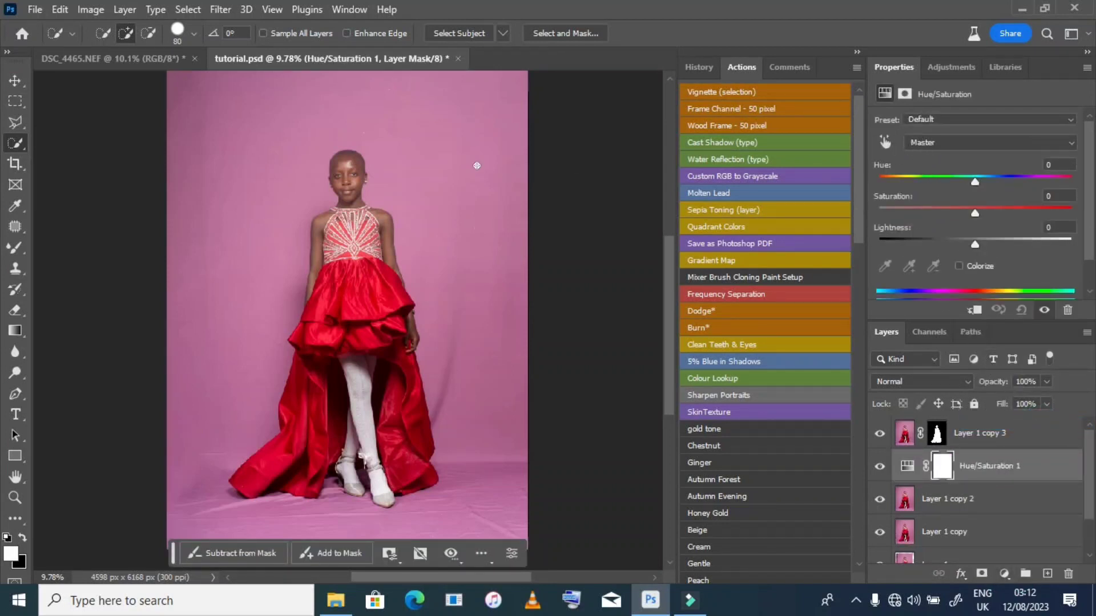
# - Limit the Hue/Saturation adjustment to Magentas and raise the hue to shift the backdrop to a warmer, dustier pink
pyautogui.click(917, 142)
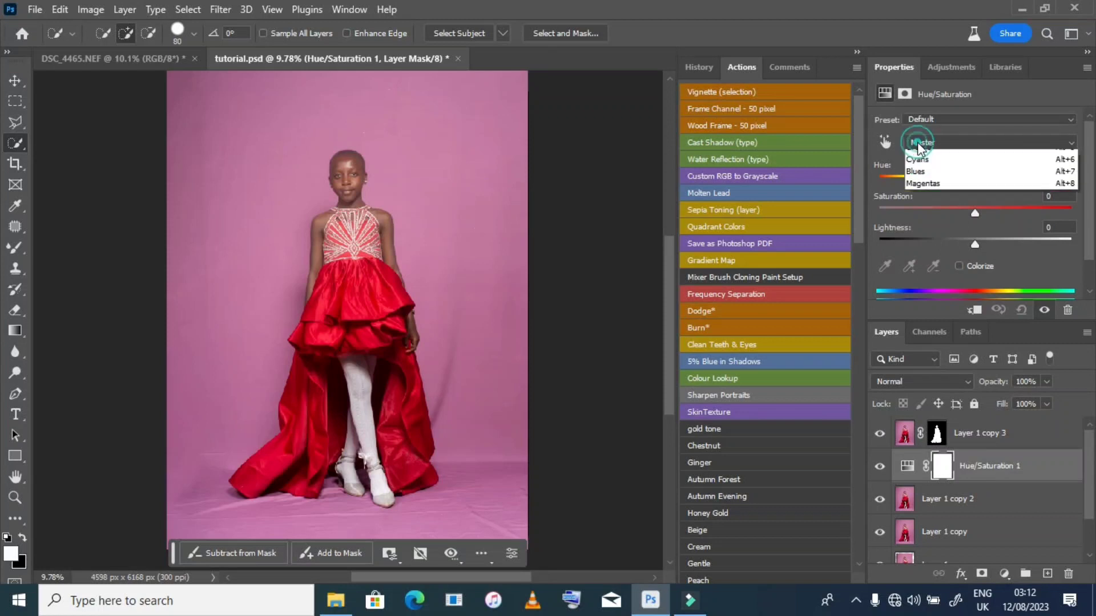
pyautogui.click(924, 225)
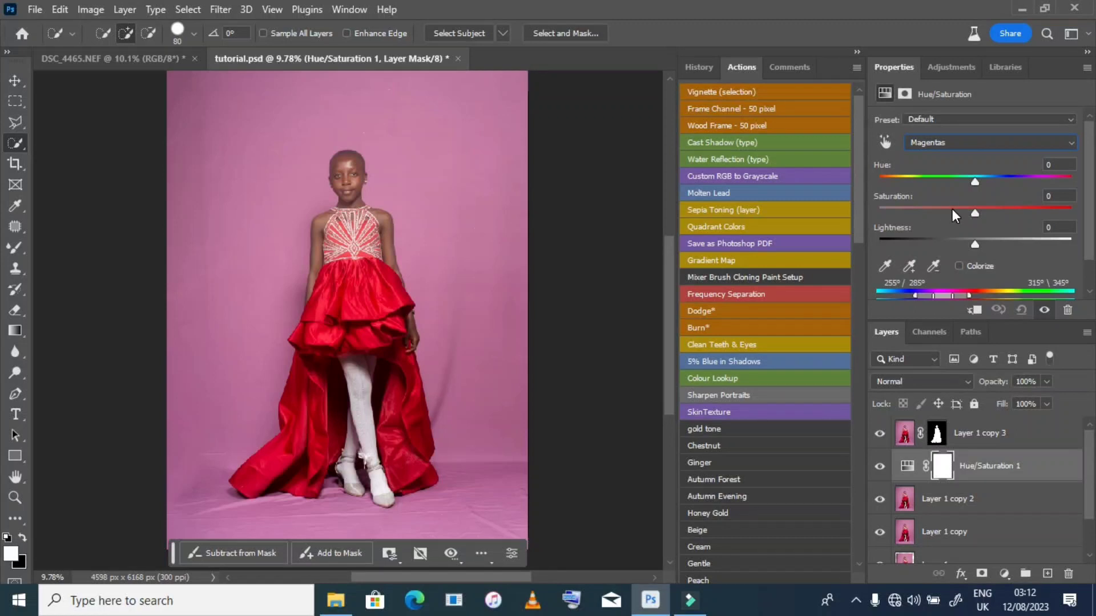
pyautogui.moveTo(981, 183)
pyautogui.mouseDown()
pyautogui.moveTo(1015, 174)
pyautogui.moveTo(999, 178)
pyautogui.mouseUp()
# - Add a second Hue/Saturation adjustment layer above the masked Layer 1 copy 3
pyautogui.click(1057, 425)
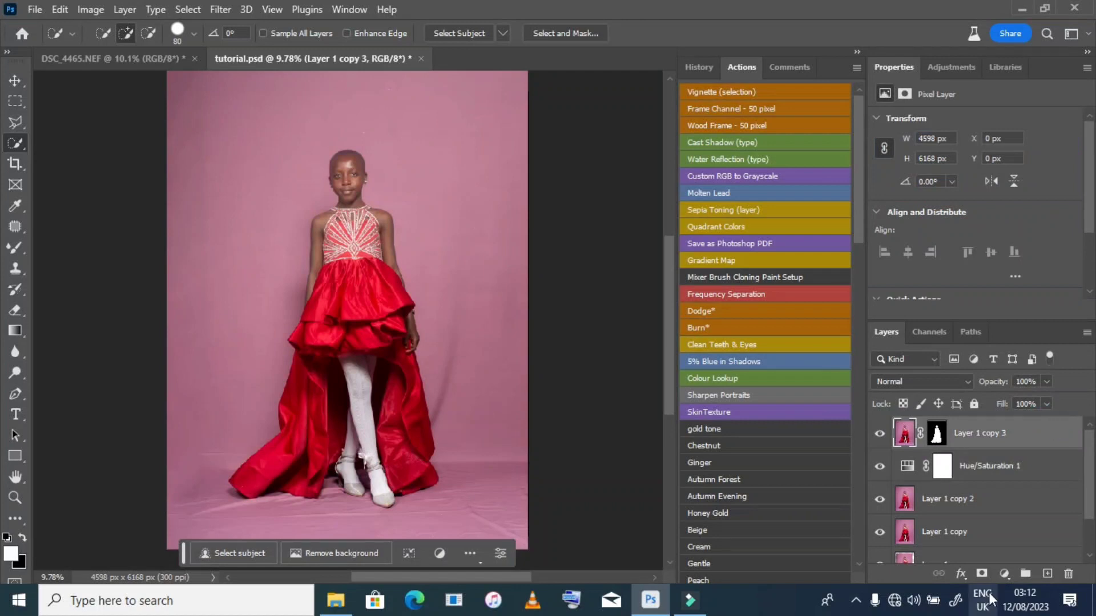
pyautogui.click(1003, 573)
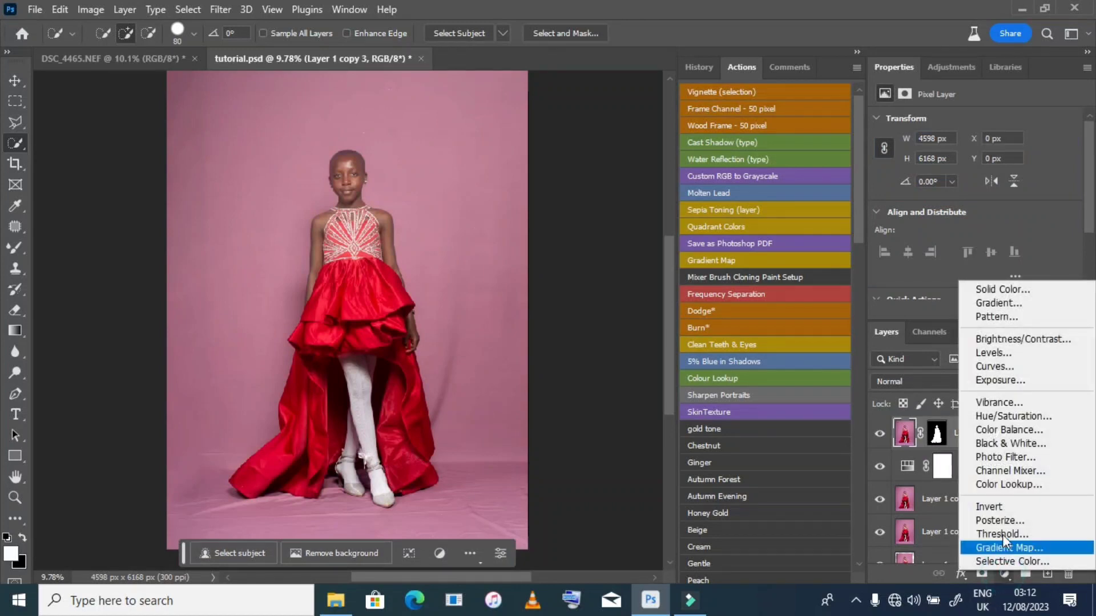
pyautogui.click(1021, 416)
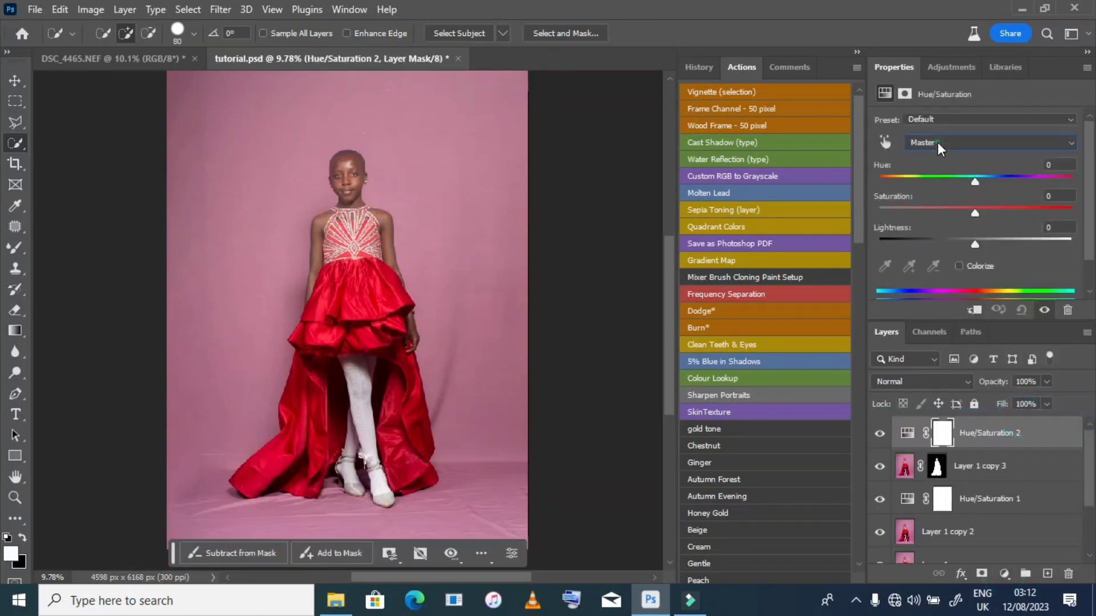
# - Limit the Hue/Saturation 2 adjustment to Magentas and set its hue to +23
pyautogui.click(937, 142)
pyautogui.click(927, 227)
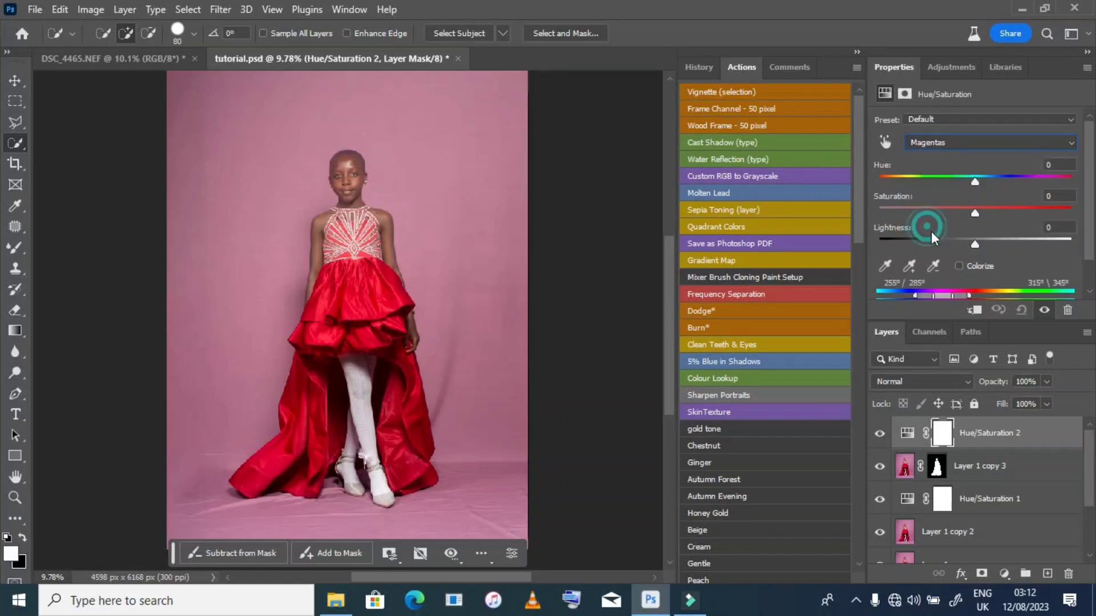
pyautogui.click(1000, 178)
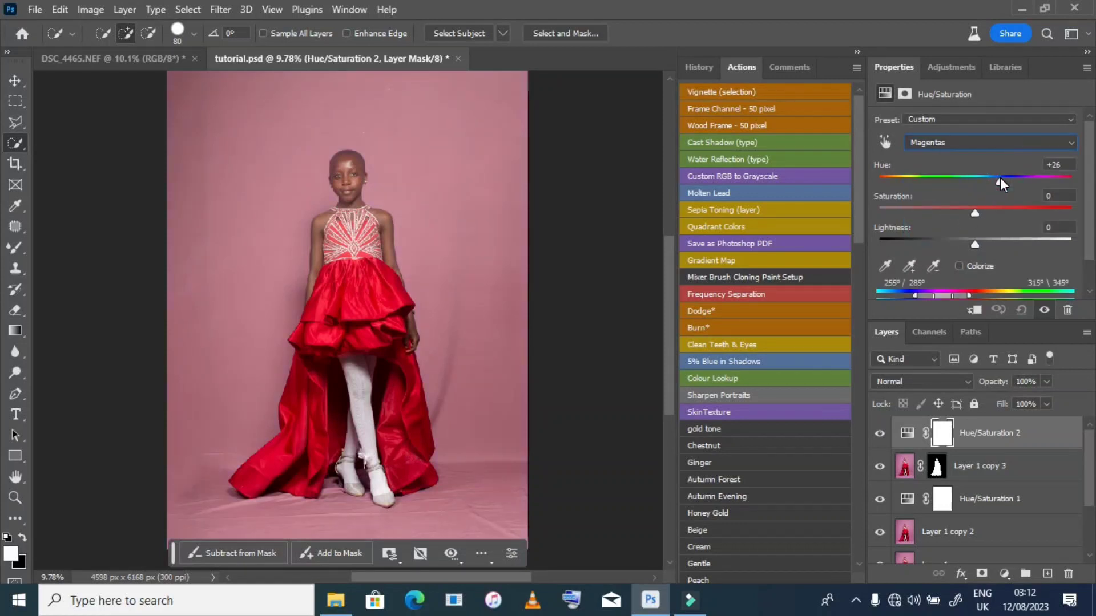
pyautogui.moveTo(998, 177); pyautogui.dragTo(998, 178)
# - Clip the Hue/Saturation 2 adjustment to the masked Layer 1 copy 3, then select Hue/Saturation 1
pyautogui.rightClick(1045, 433)
pyautogui.click(957, 344)
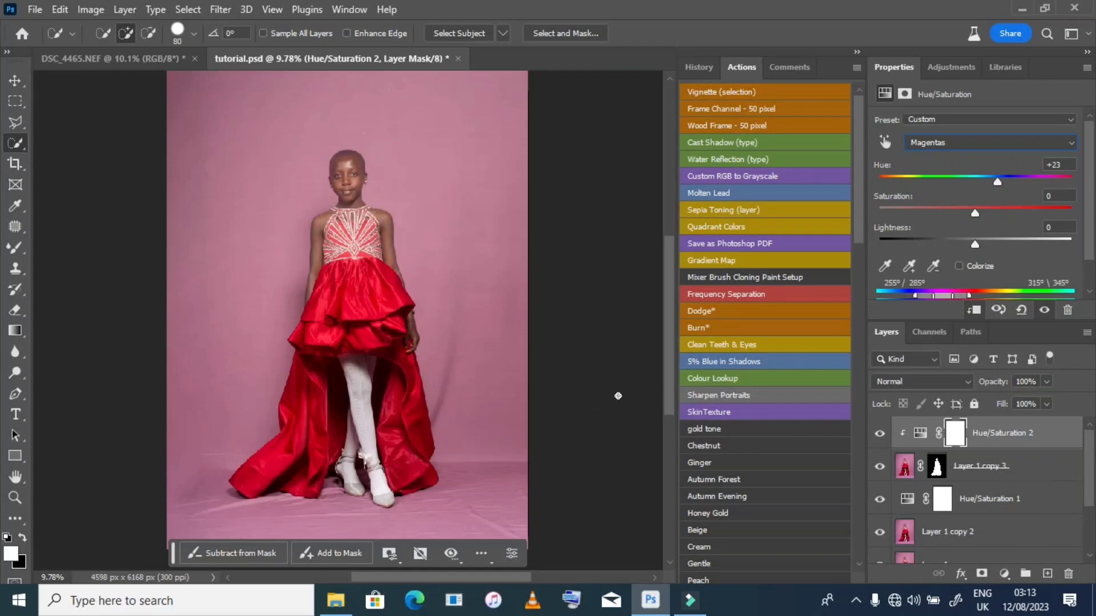
pyautogui.click(1030, 502)
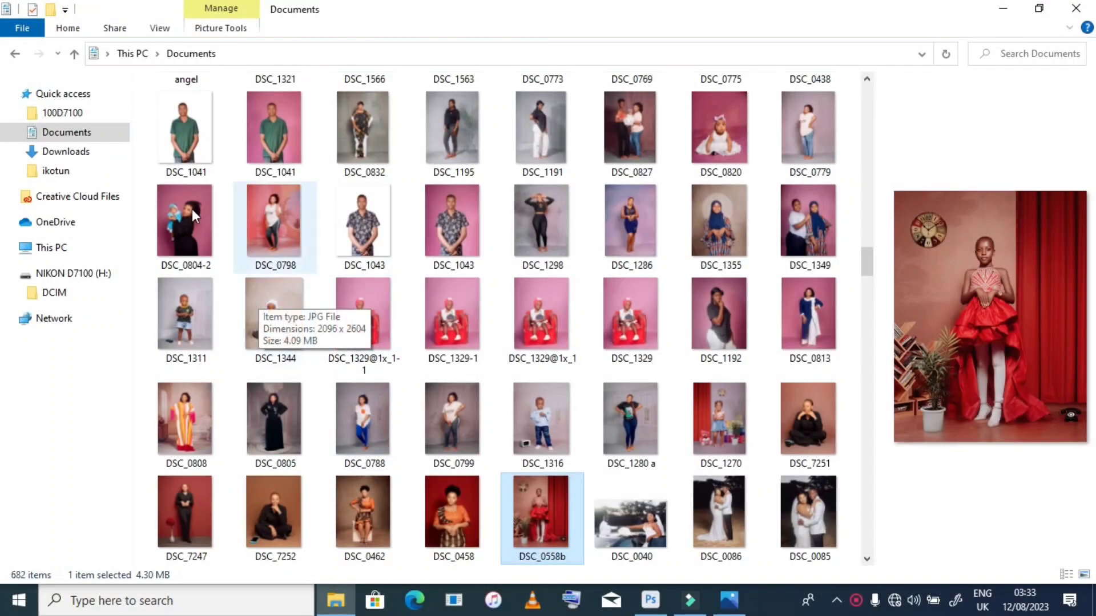
# - Open the dark texture image 110 from the OVERLAYS folder as its own Photoshop document and fit it to the screen
pyautogui.click(16, 55)
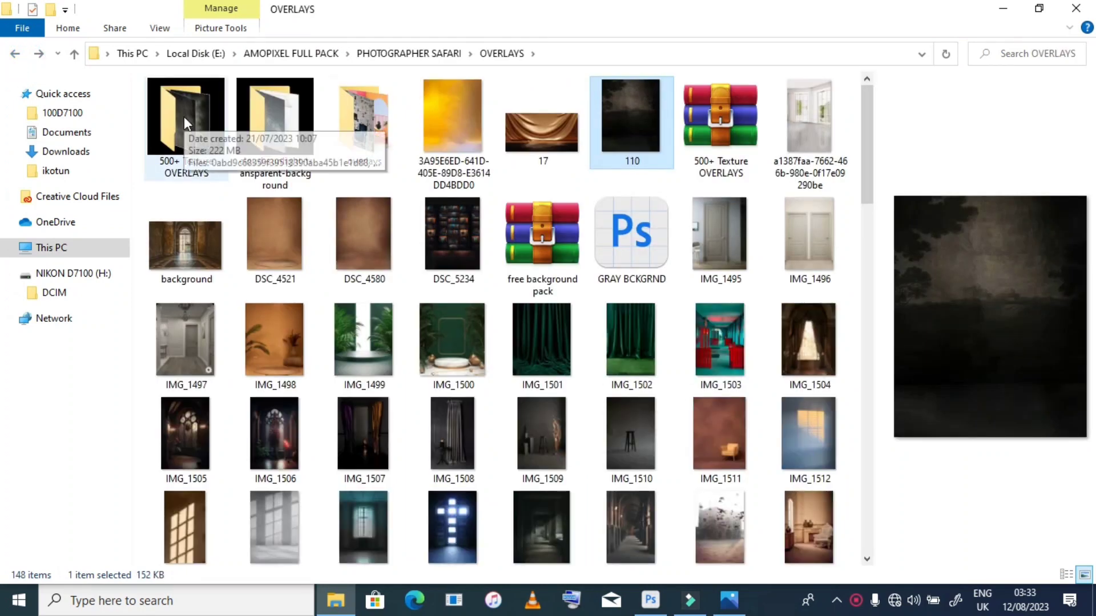
pyautogui.click(642, 119)
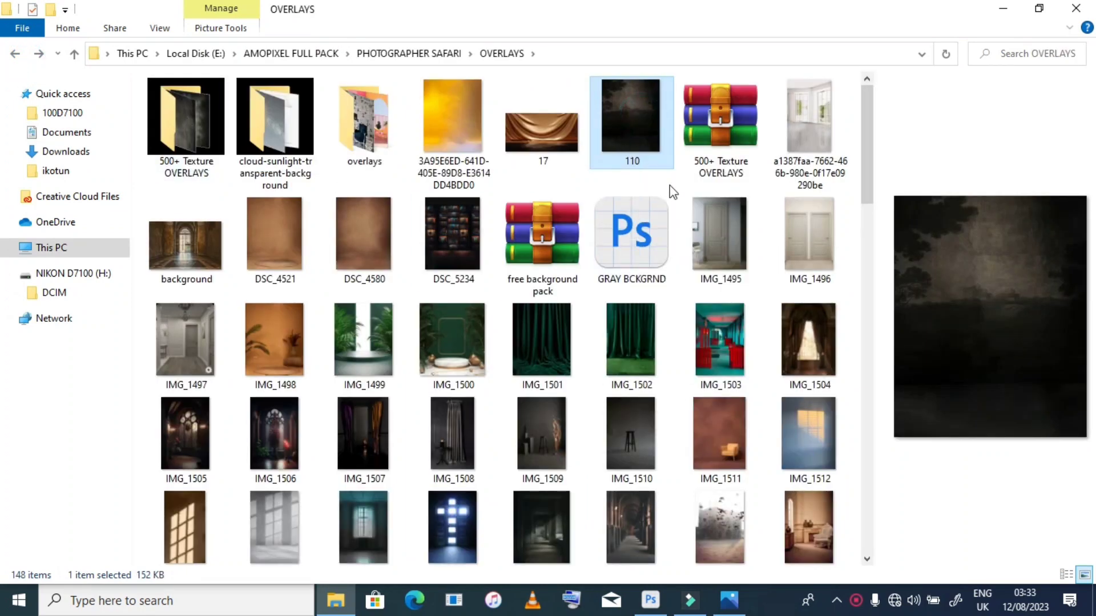
pyautogui.moveTo(631, 120); pyautogui.dragTo(457, 57)
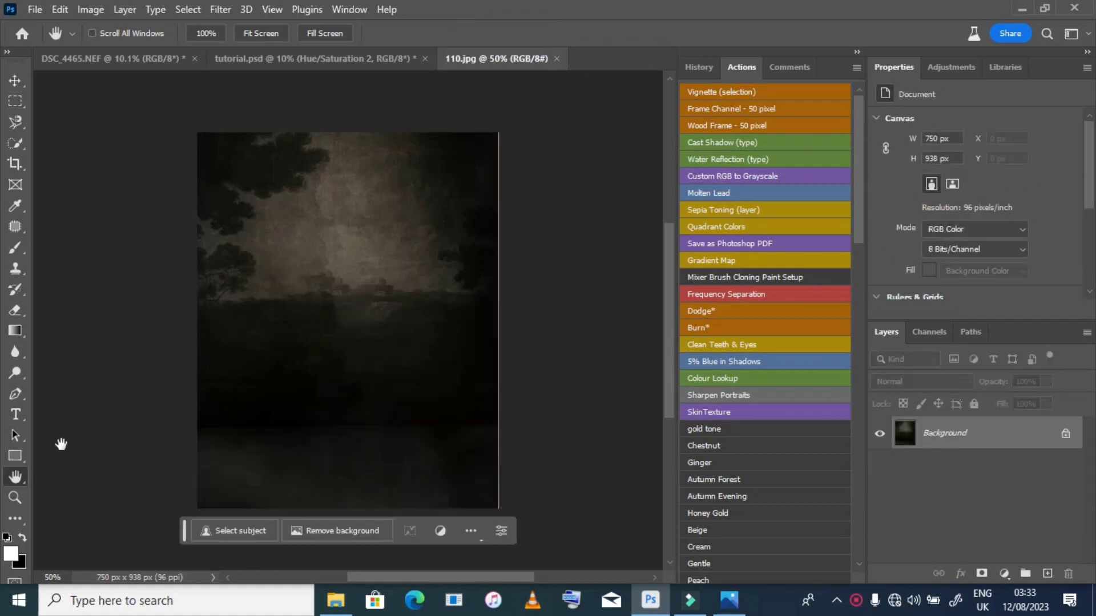
pyautogui.doubleClick(22, 472)
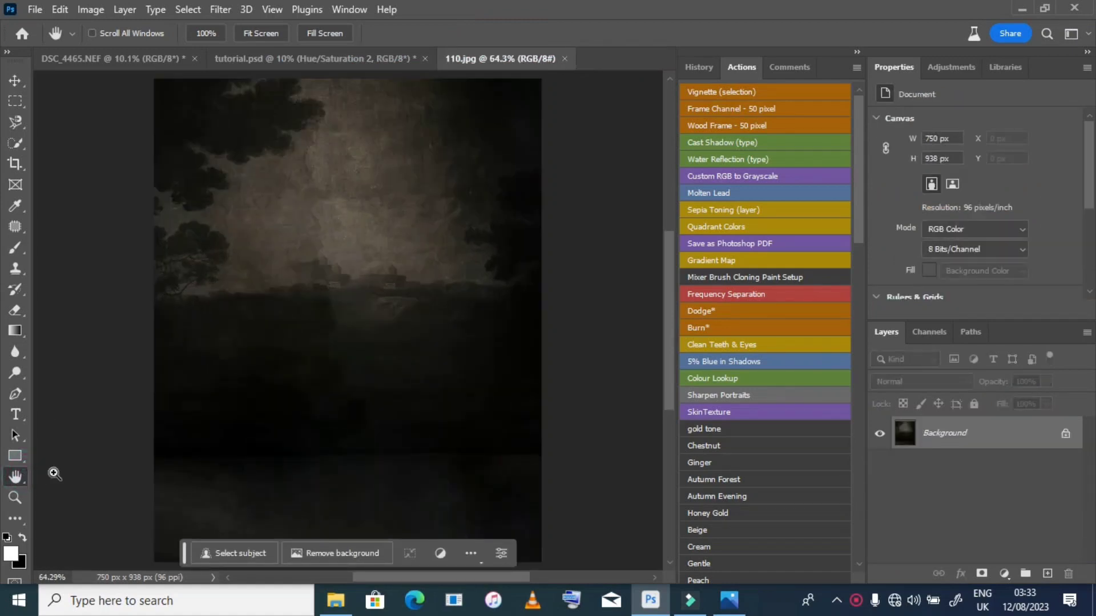
# - Show the 110 texture layer in tutorial.psd and apply the Soft Light blend mode to it
pyautogui.click(305, 64)
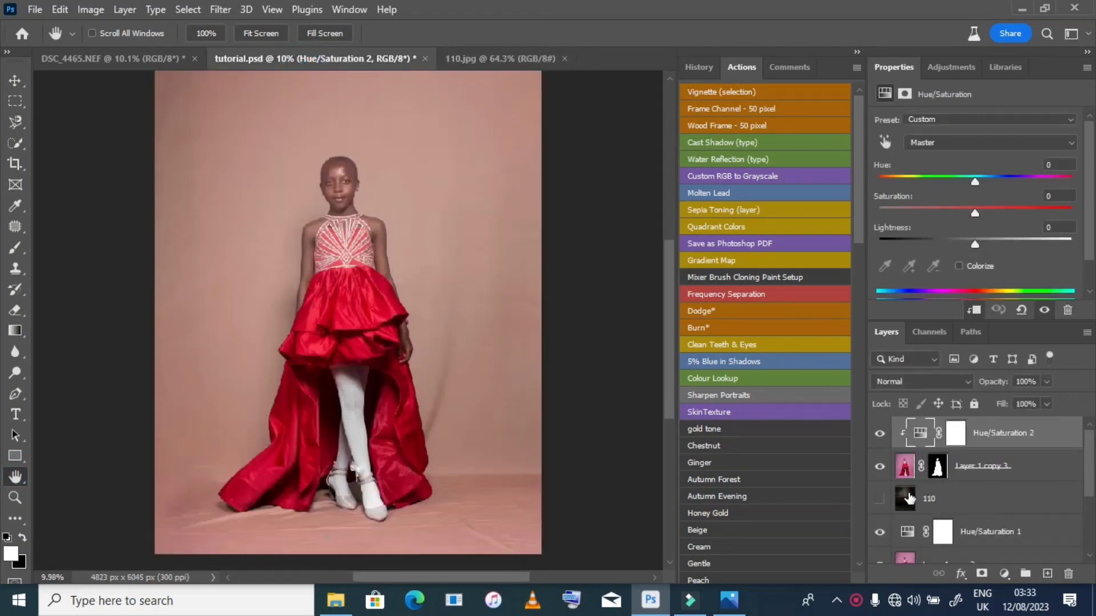
pyautogui.click(879, 500)
pyautogui.click(954, 505)
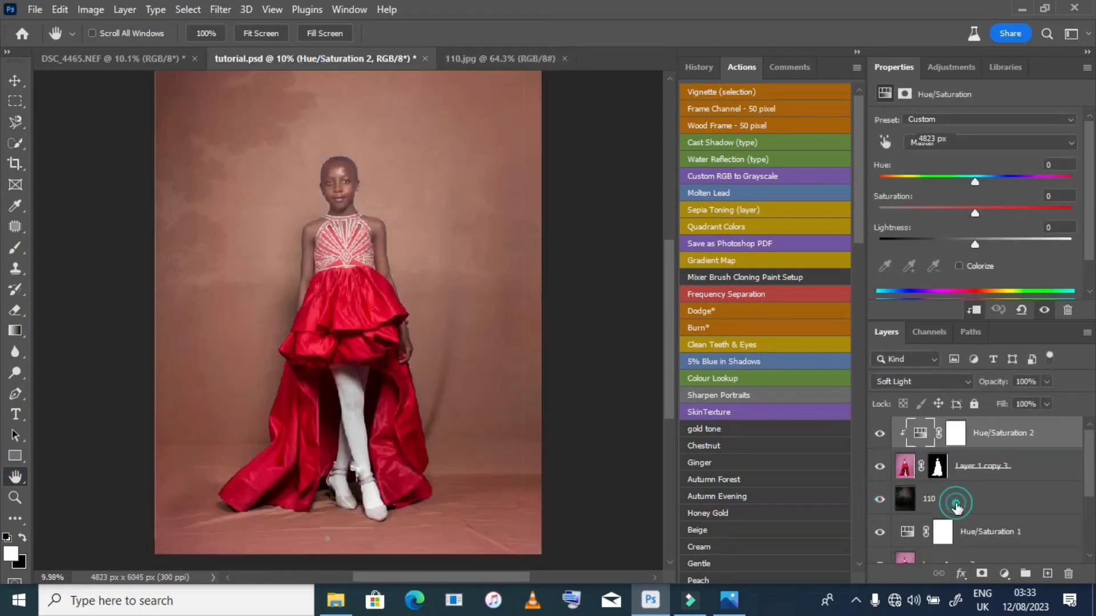
pyautogui.click(932, 385)
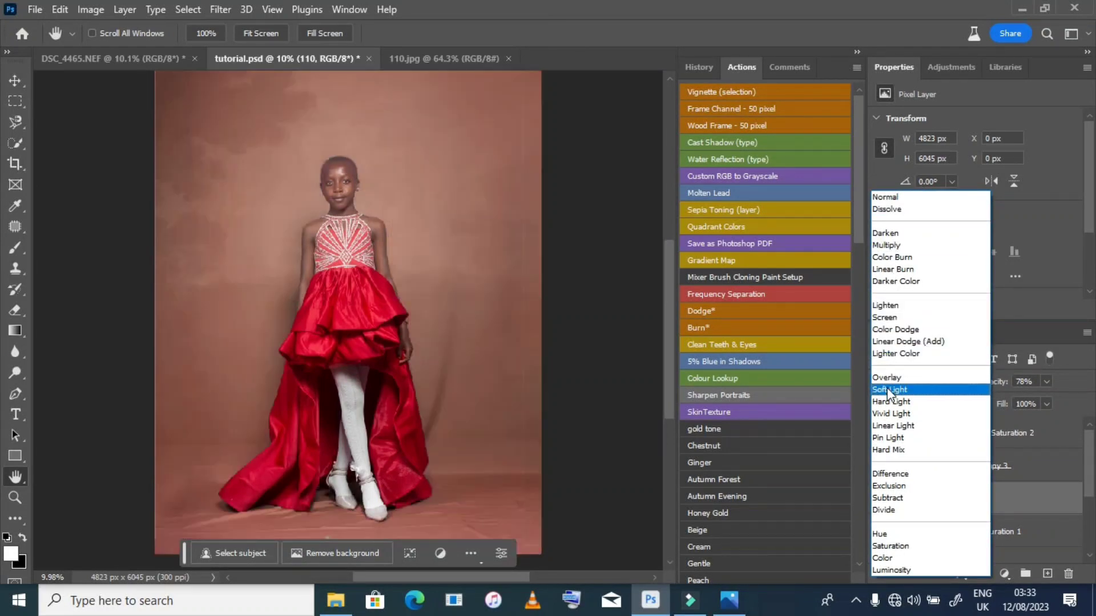
pyautogui.click(887, 390)
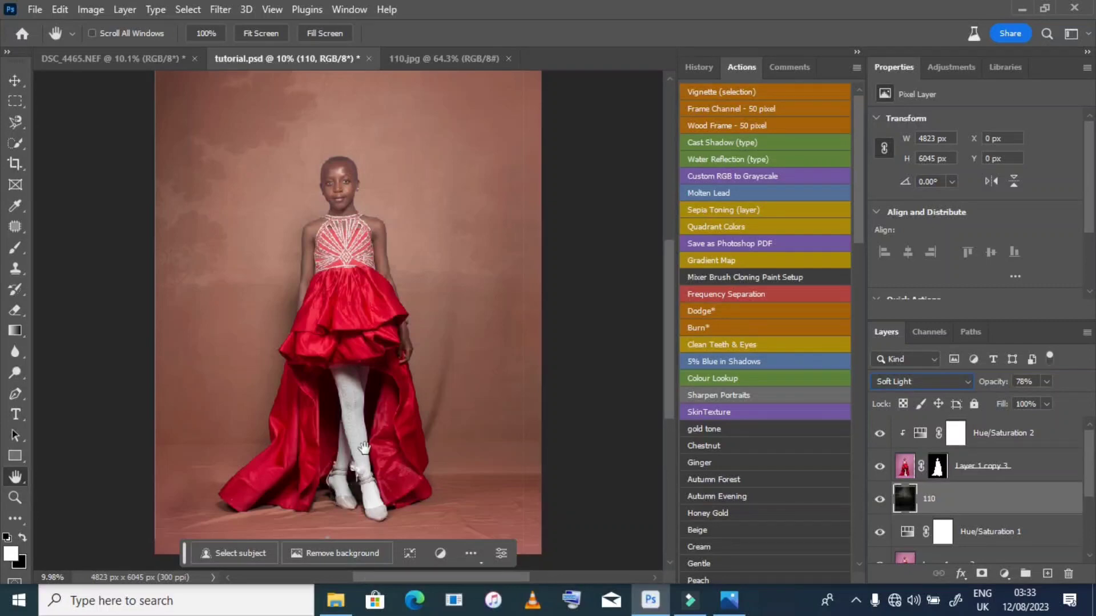
# - Bring the red curtain image 5 2 from the PHOTOGRAPHER SAFARI PNG > png folder into the portrait
pyautogui.click(332, 607)
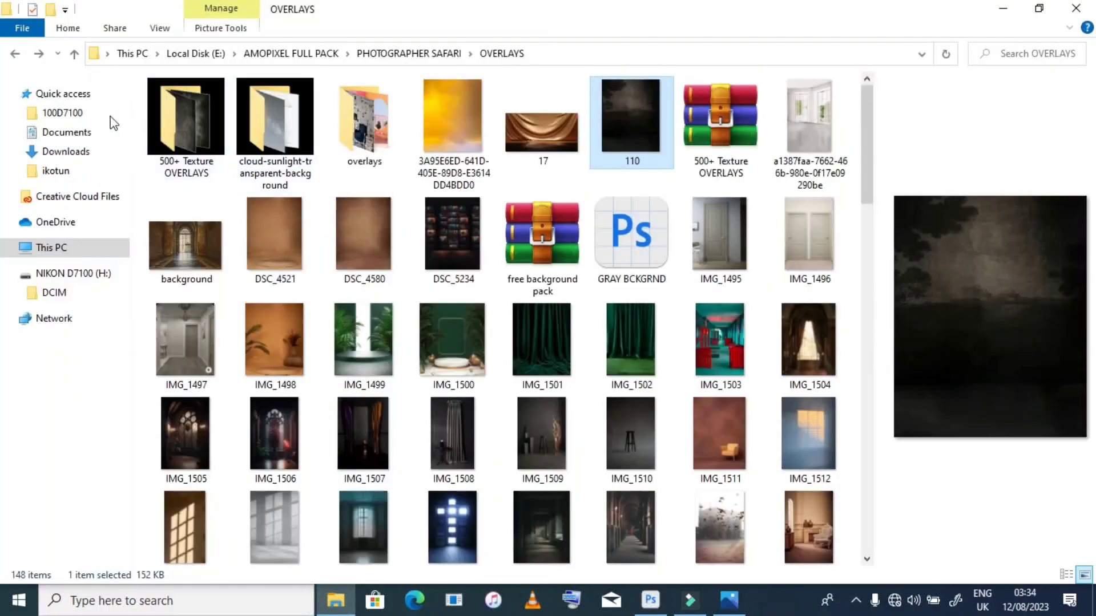
pyautogui.click(15, 53)
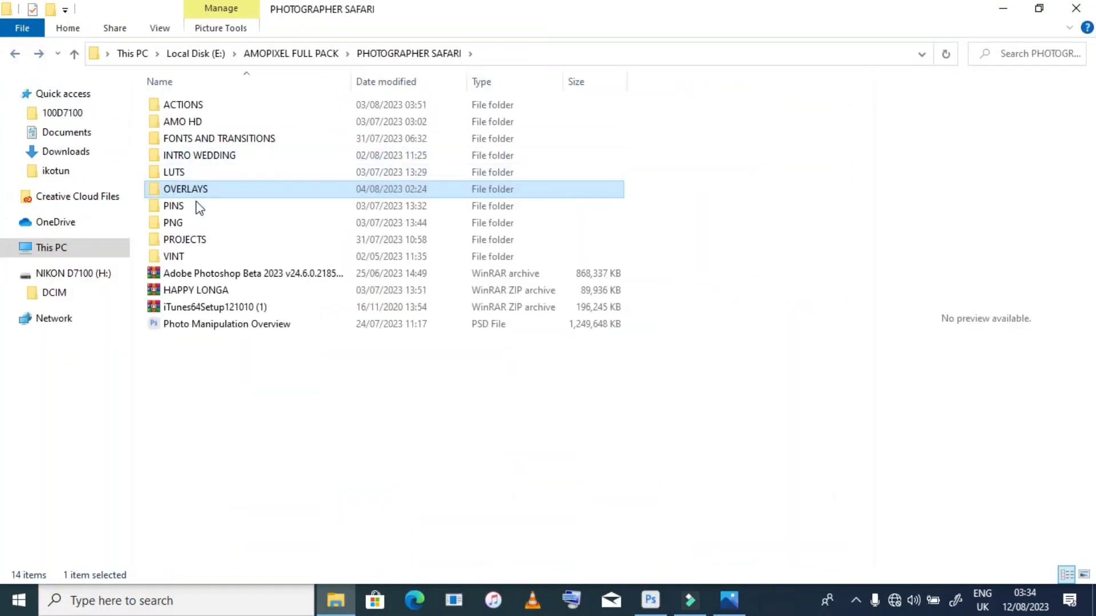
pyautogui.doubleClick(194, 224)
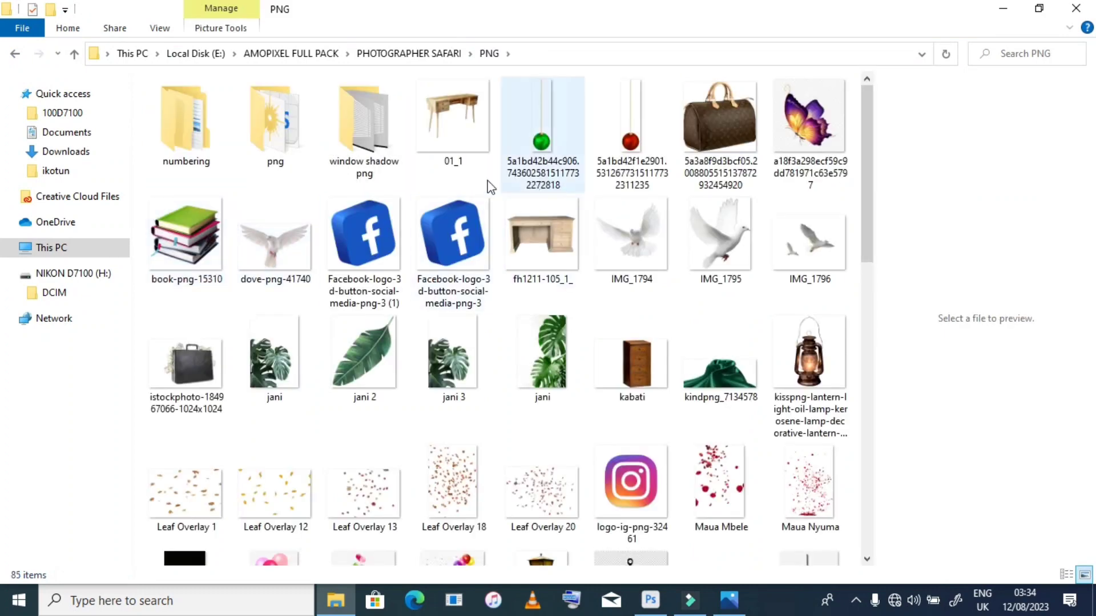
pyautogui.doubleClick(283, 121)
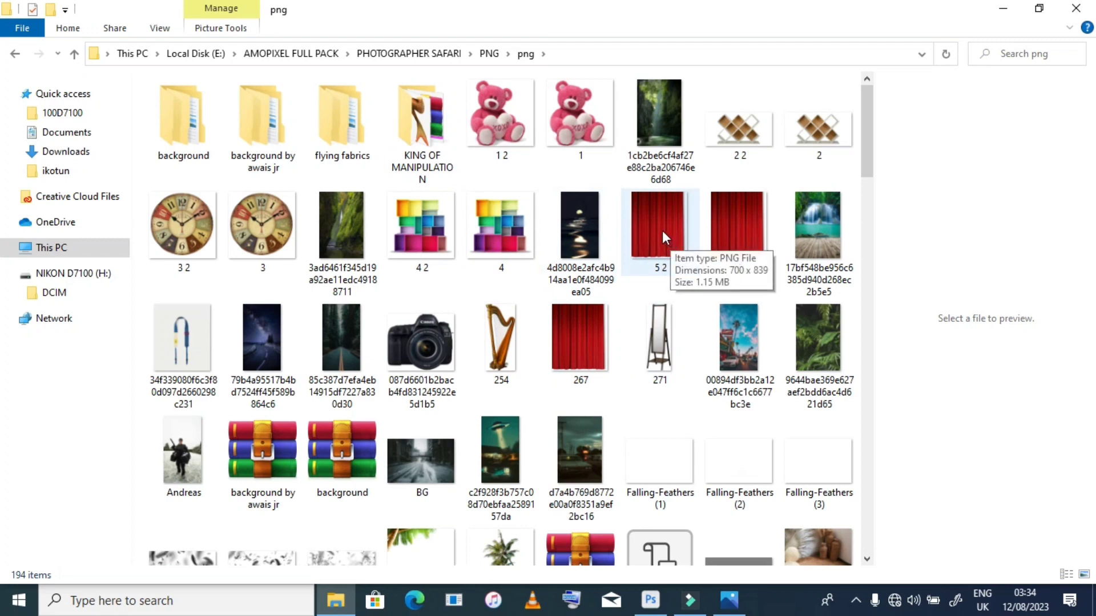
pyautogui.moveTo(658, 227); pyautogui.dragTo(464, 207)
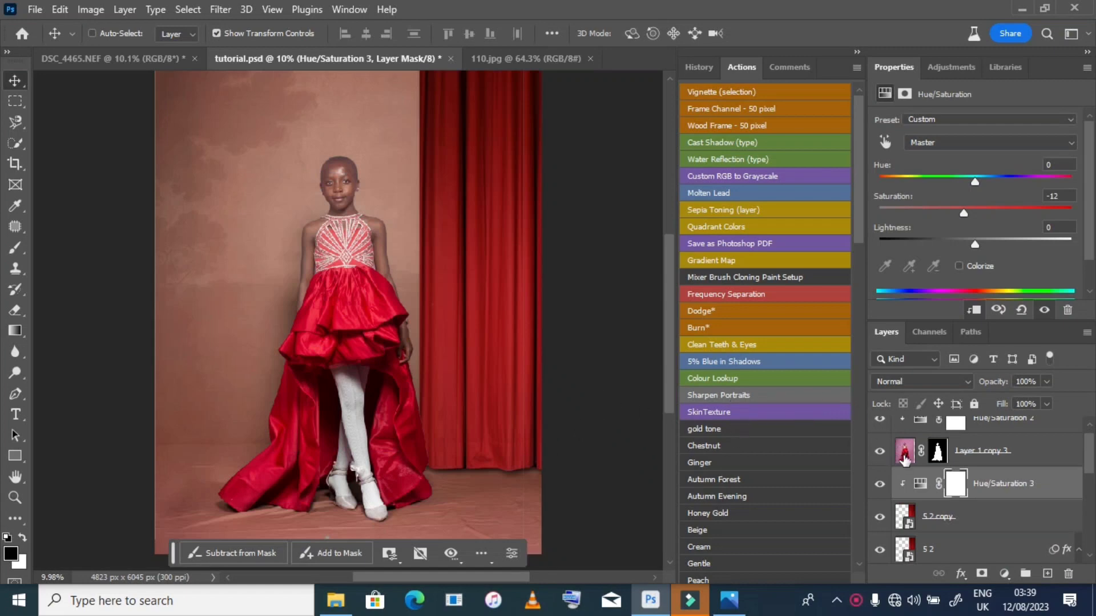
# - Place clock image 3 from the png folder above Hue/Saturation 2, scaled to about 43% on the wall at the model's upper left
pyautogui.click(904, 451)
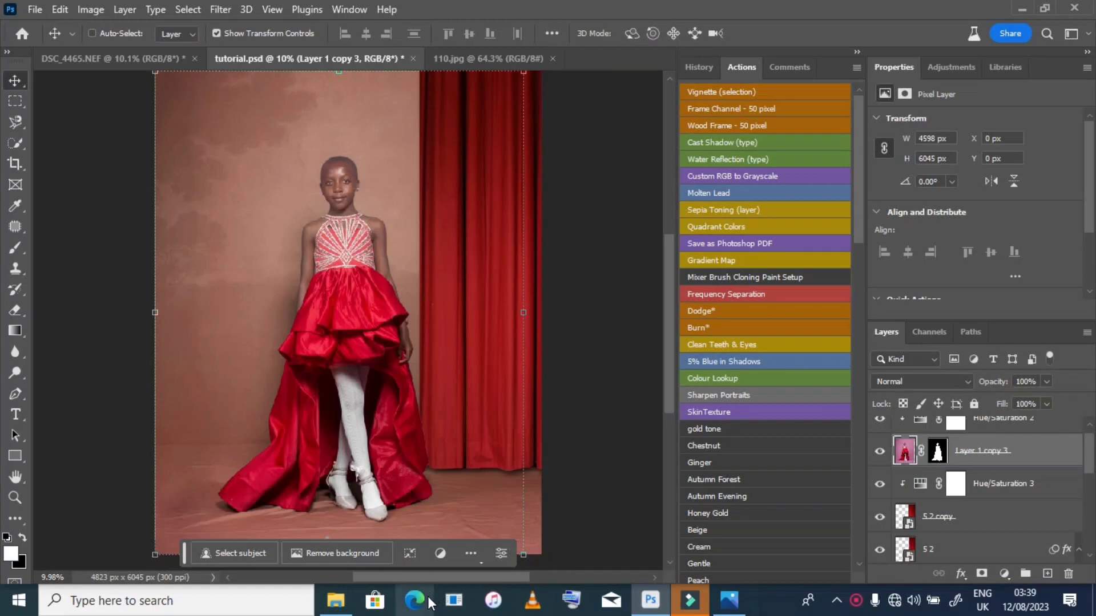
pyautogui.scroll(1, 925, 509)
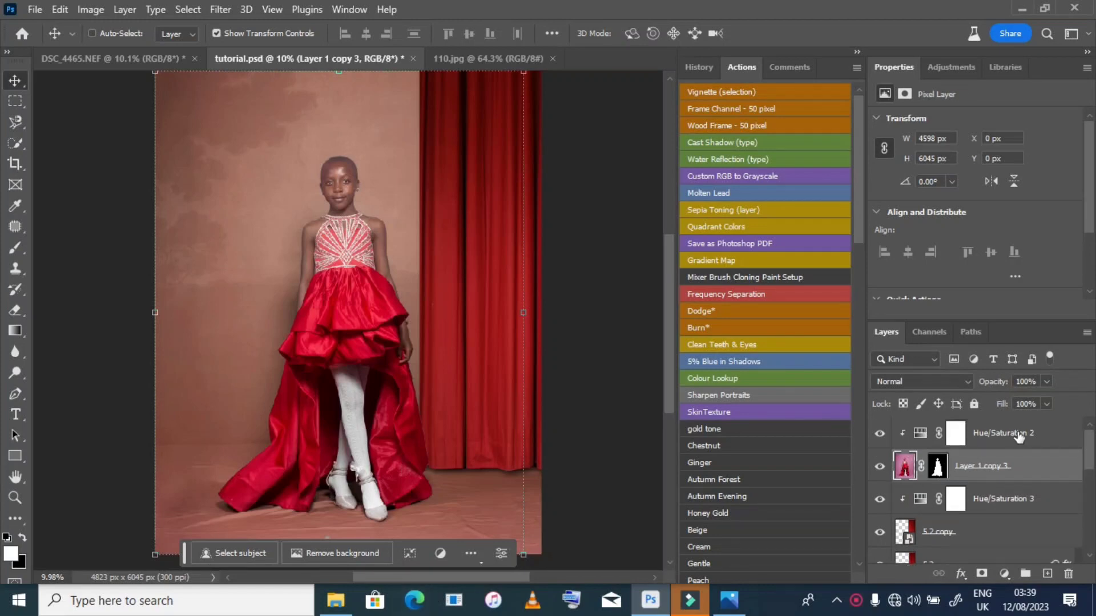
pyautogui.click(1018, 435)
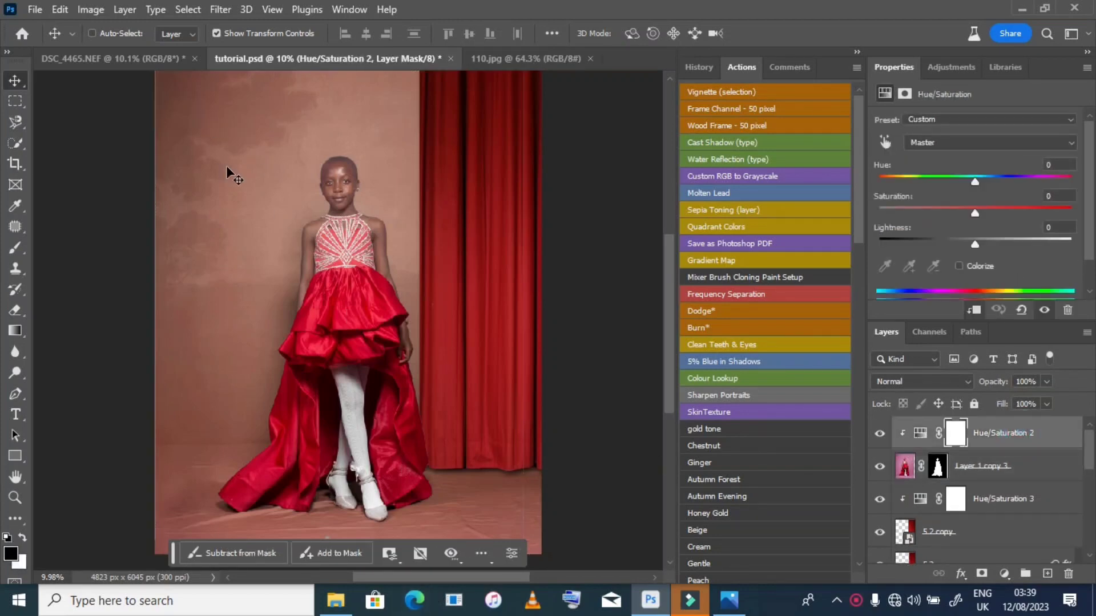
pyautogui.click(335, 600)
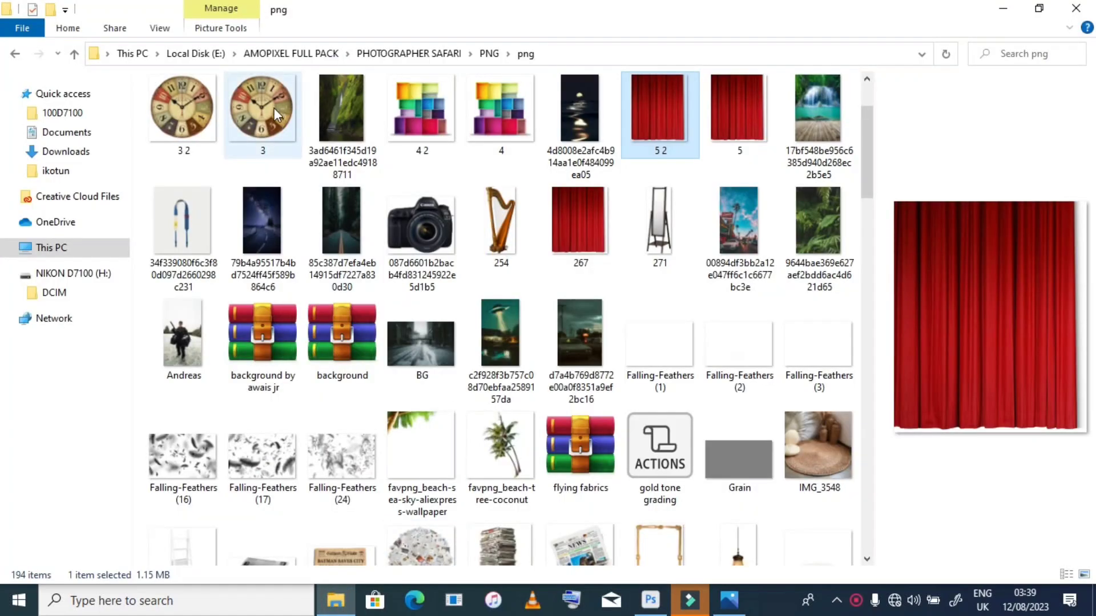
pyautogui.moveTo(274, 108); pyautogui.dragTo(227, 169)
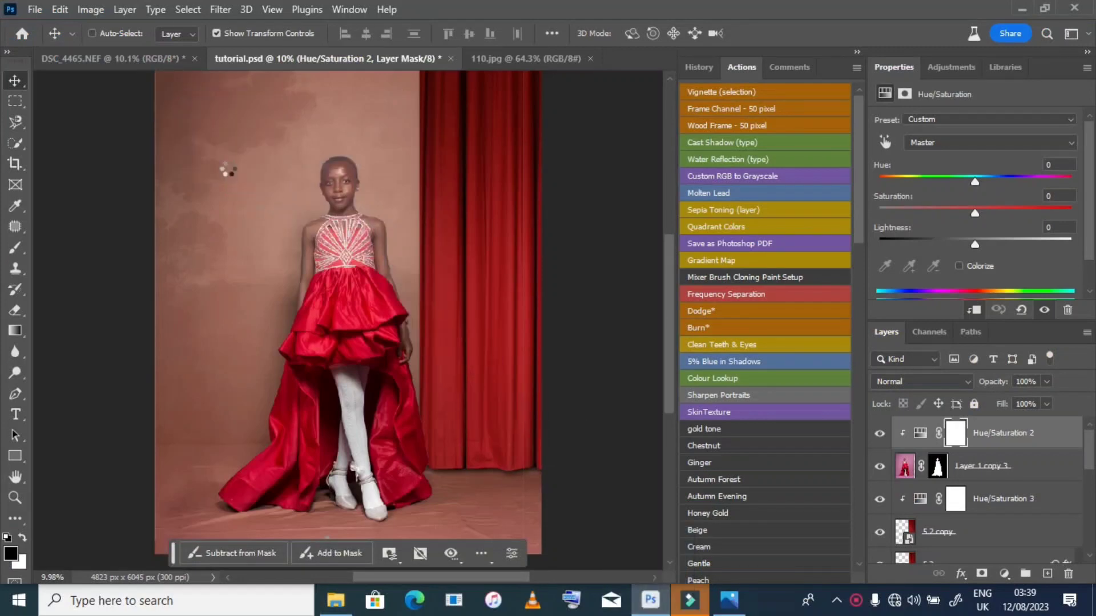
pyautogui.moveTo(424, 237); pyautogui.dragTo(227, 127)
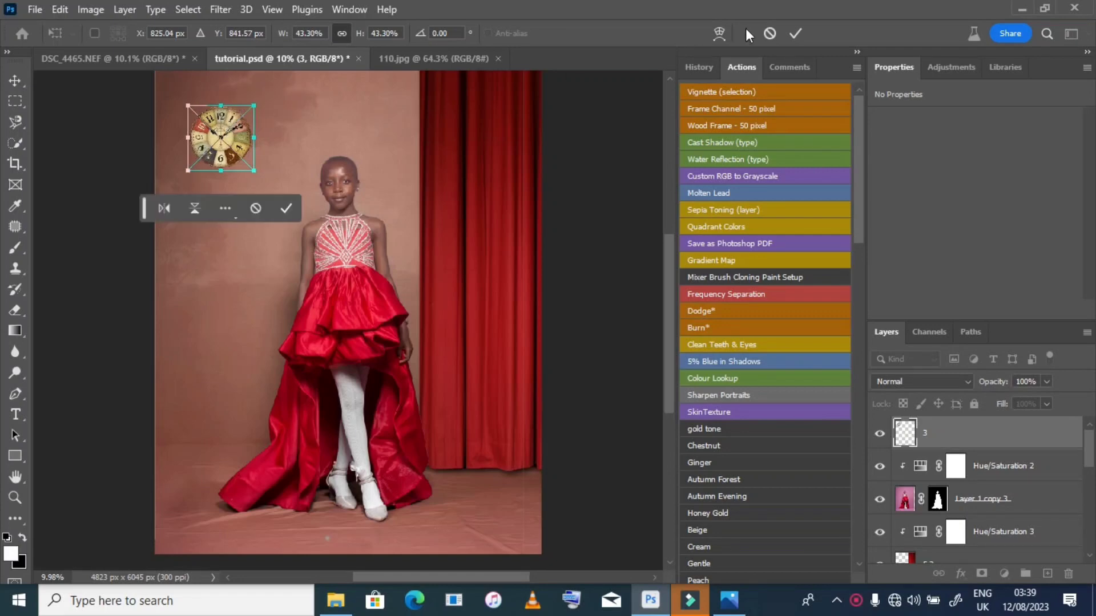
pyautogui.click(794, 34)
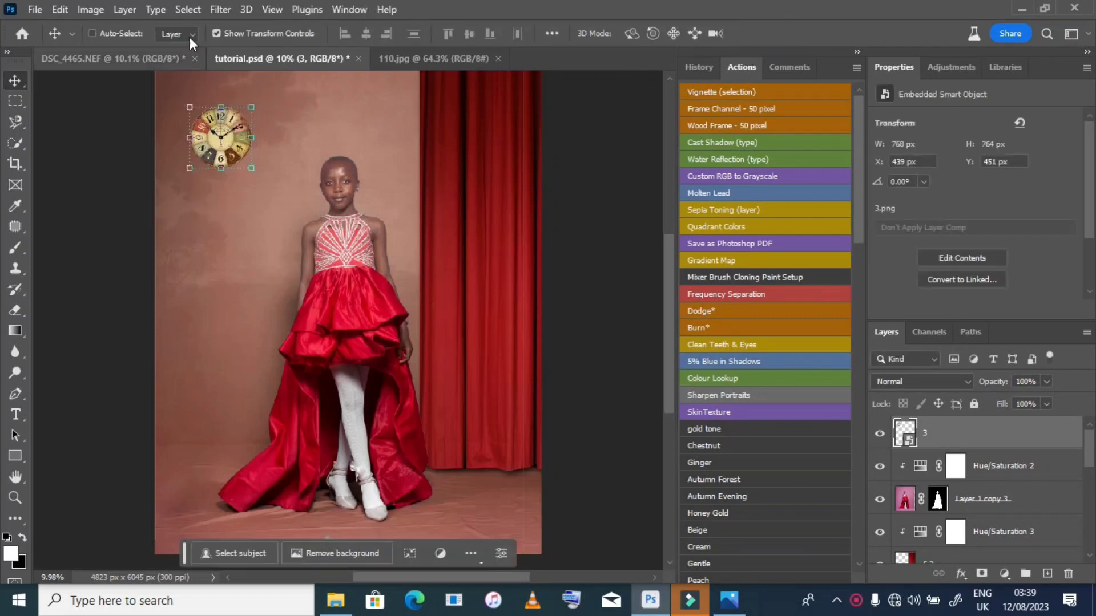
# - Hide the transform controls and lower the clock layer's opacity to 80%, keeping its blend mode Normal
pyautogui.click(217, 33)
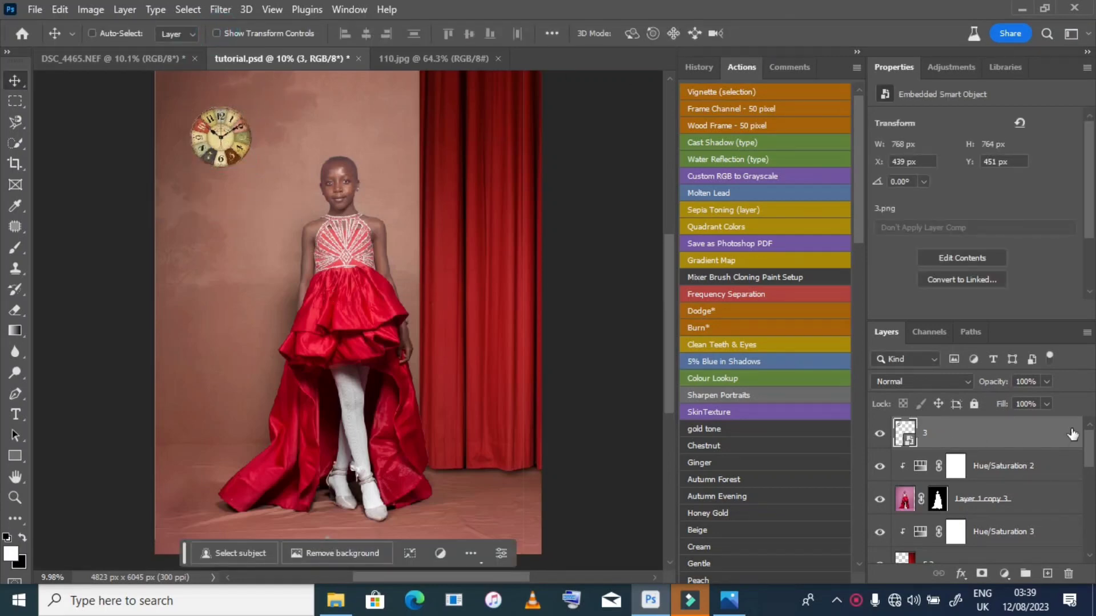
pyautogui.click(924, 383)
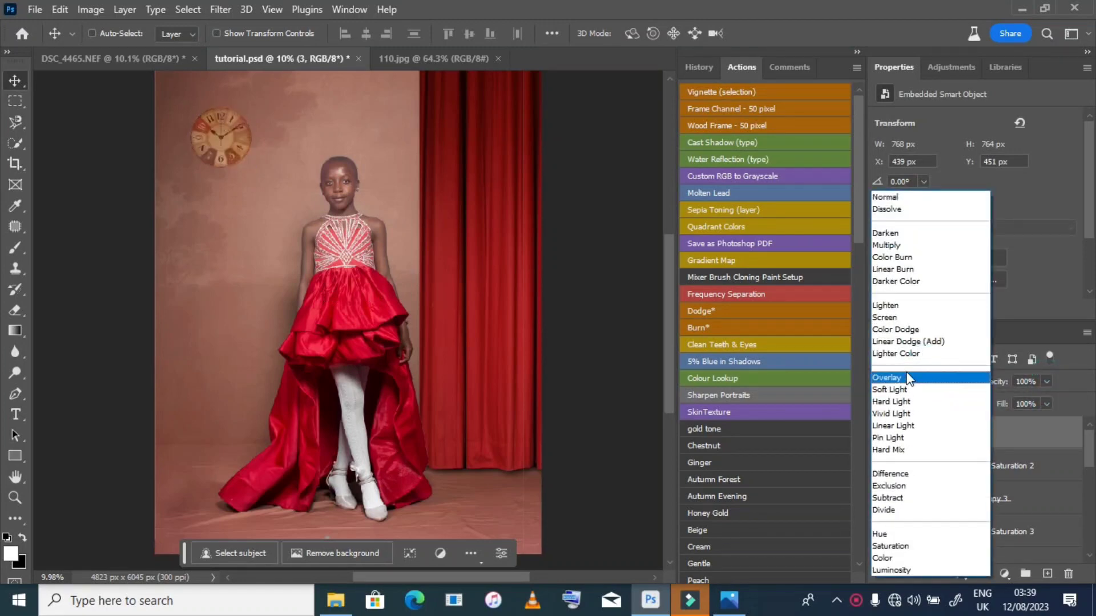
pyautogui.click(1052, 333)
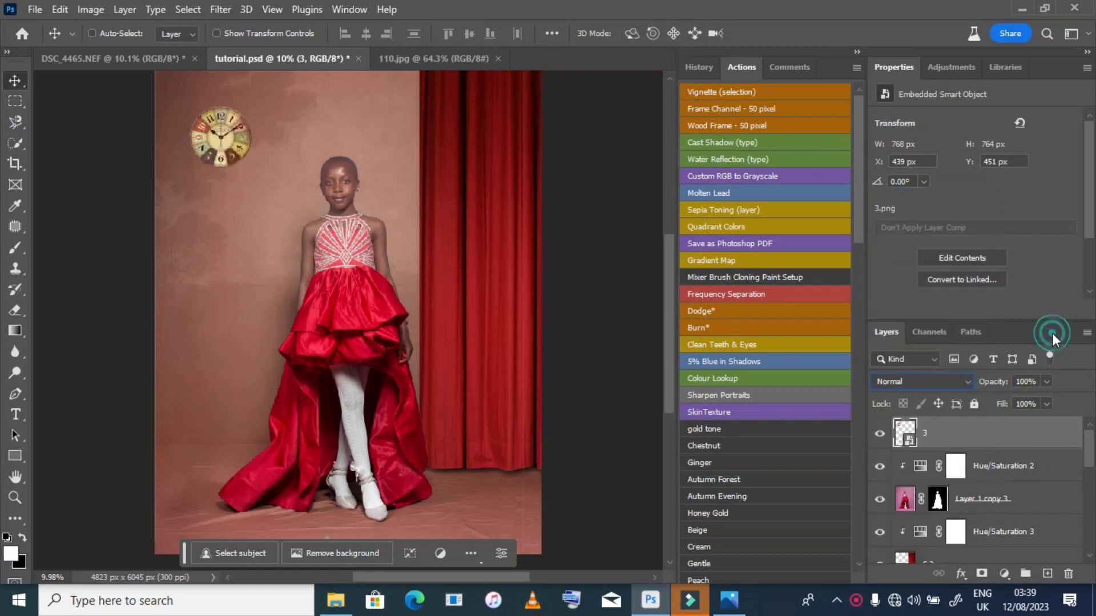
pyautogui.click(1044, 381)
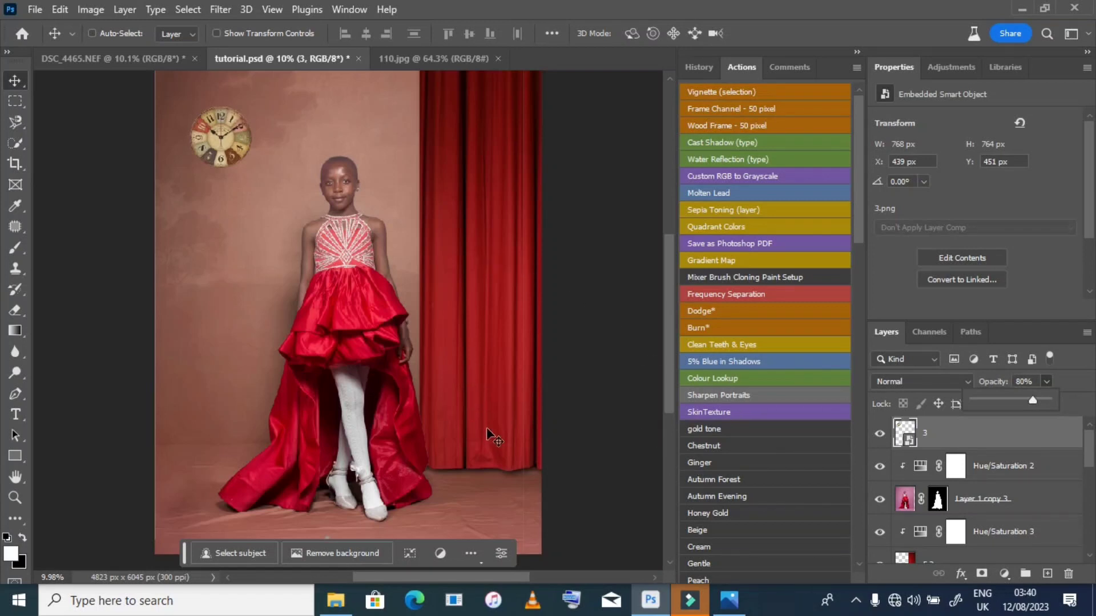
# - Place the bookshelf image IMG_3625 from the png folder above the clock layer and move it to the portrait's lower left
pyautogui.click(337, 599)
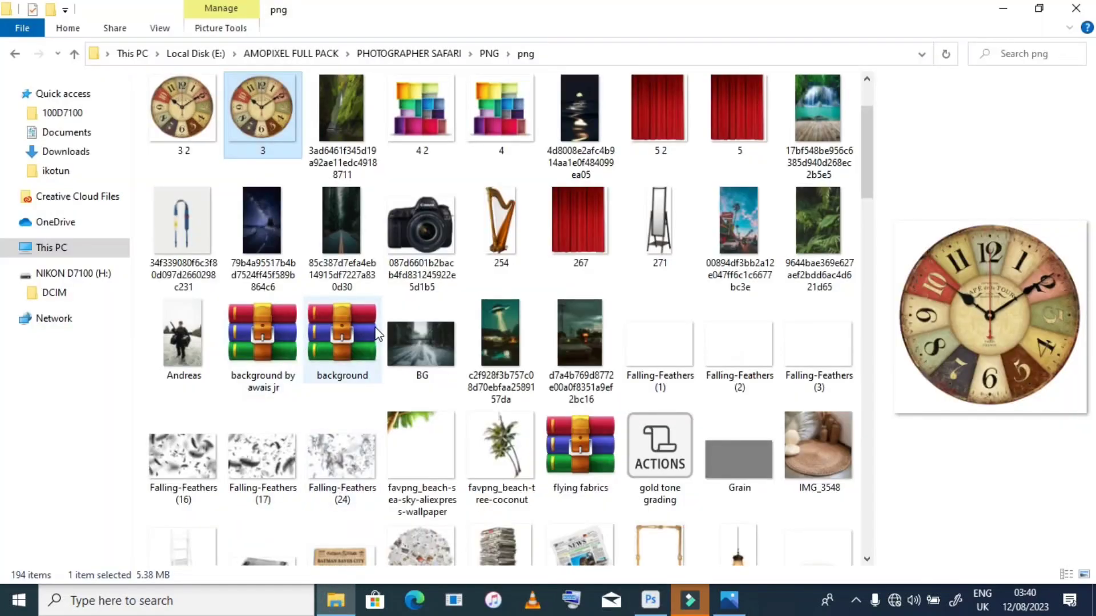
pyautogui.scroll(-8, 377, 334)
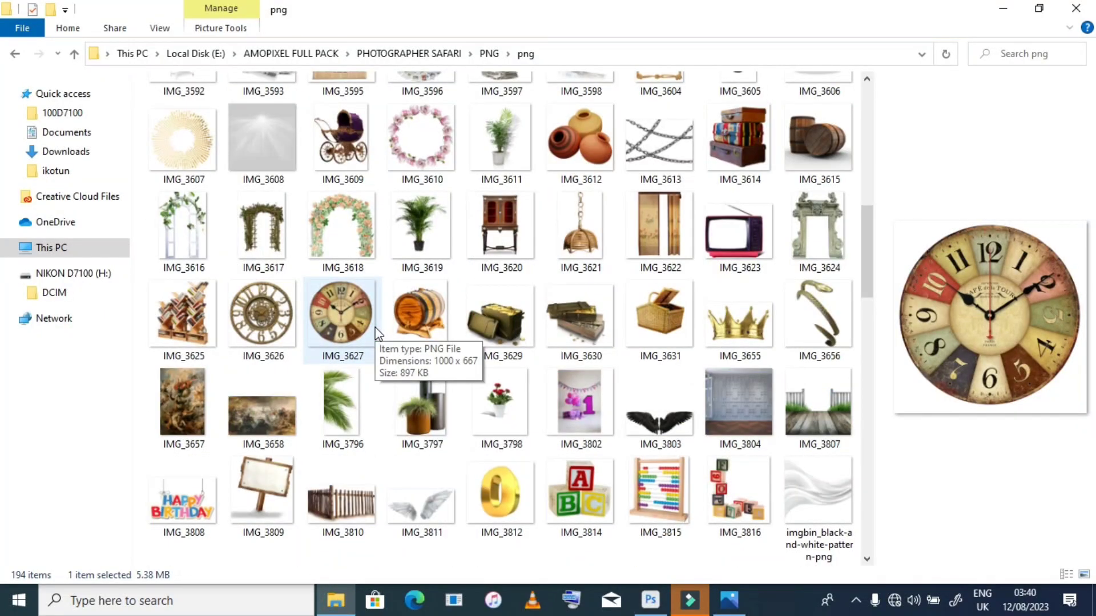
pyautogui.moveTo(179, 316); pyautogui.dragTo(203, 432)
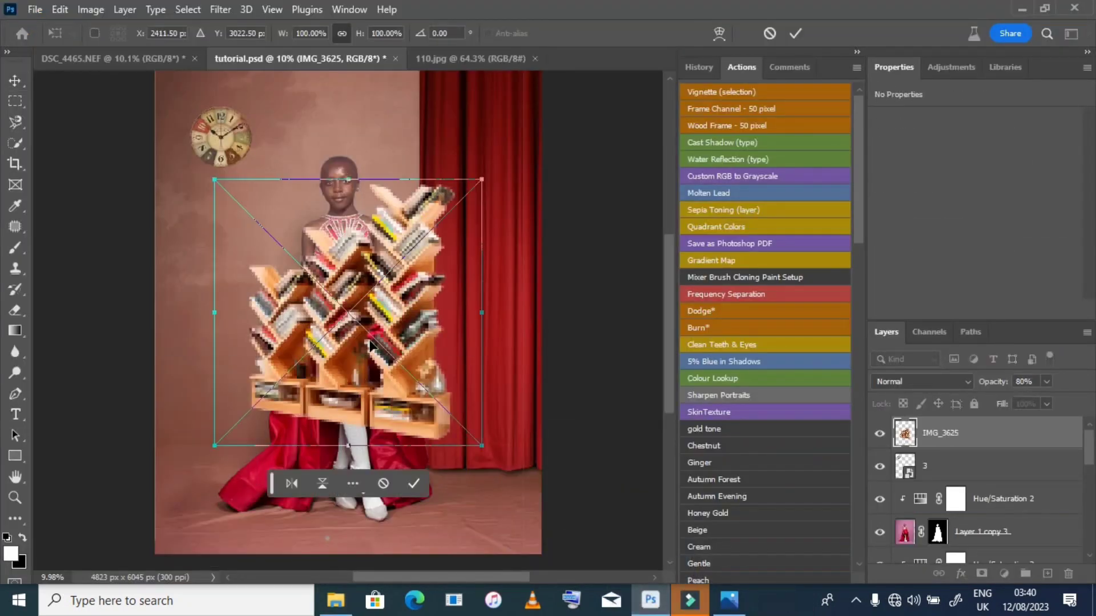
pyautogui.moveTo(372, 351); pyautogui.dragTo(287, 440)
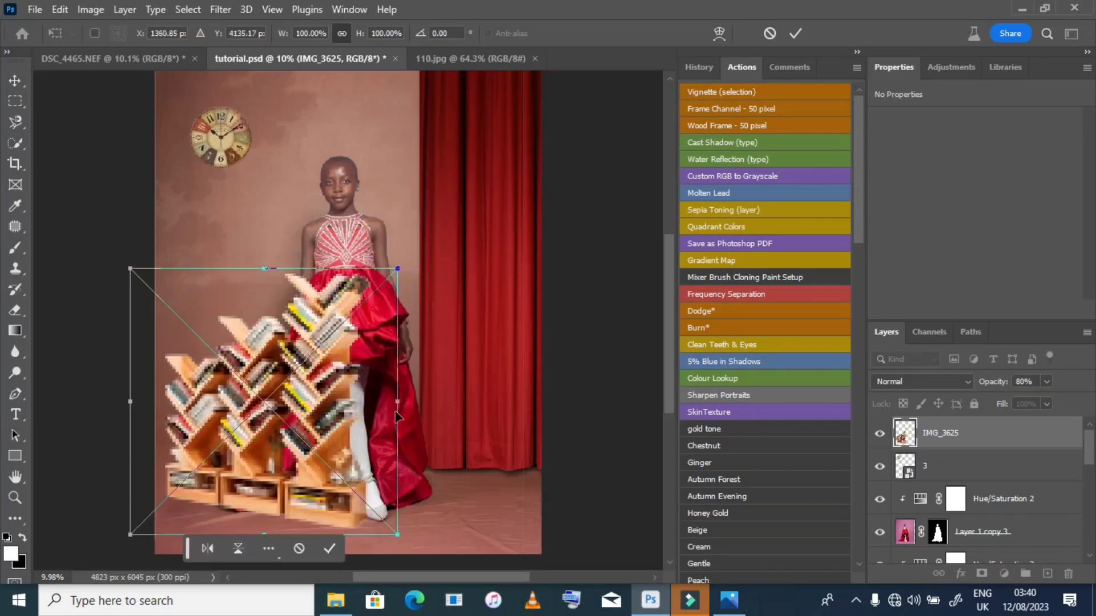
# - Flip the bookshelf horizontally, tilted about 2° counterclockwise, and place it partly past the portrait's lower left edge
pyautogui.rightClick(392, 360)
pyautogui.click(424, 331)
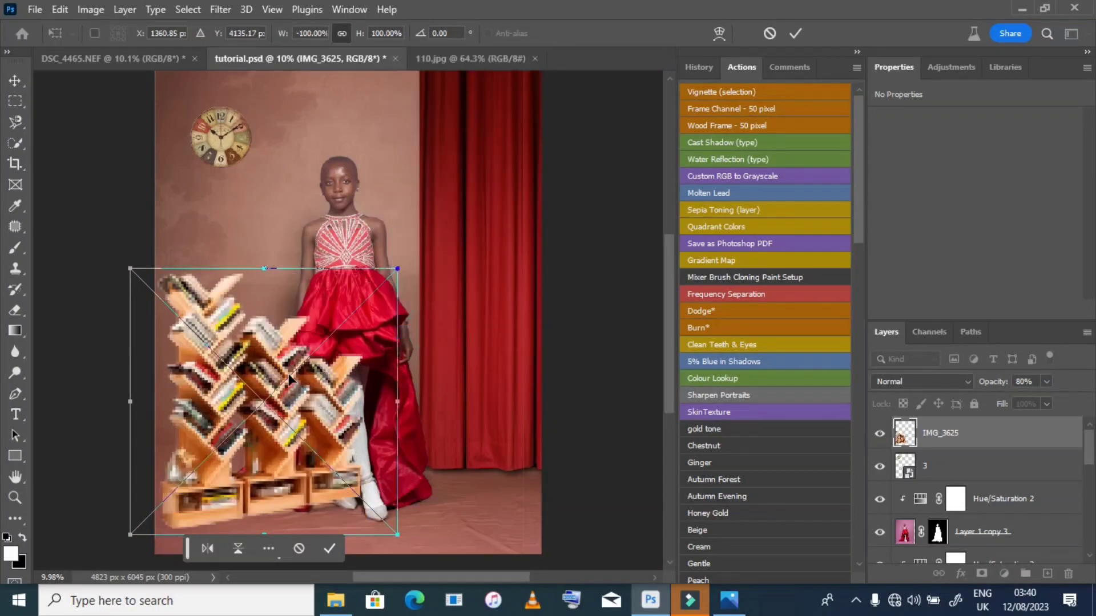
pyautogui.moveTo(289, 377); pyautogui.dragTo(216, 401)
pyautogui.moveTo(355, 280)
pyautogui.mouseDown()
pyautogui.moveTo(350, 263)
pyautogui.moveTo(352, 273)
pyautogui.mouseUp()
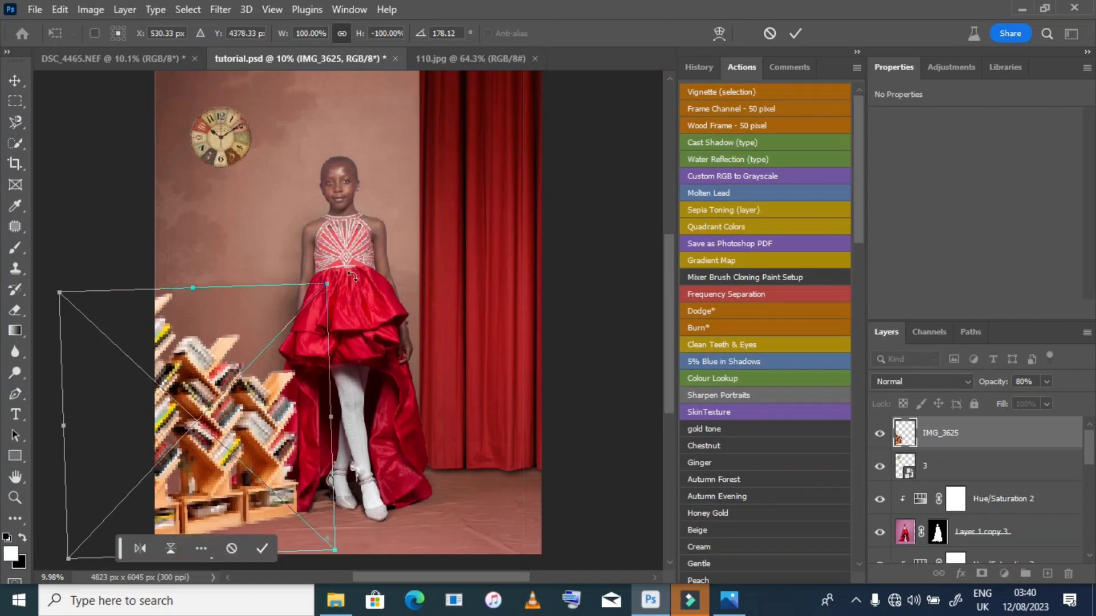
pyautogui.moveTo(278, 341); pyautogui.dragTo(269, 324)
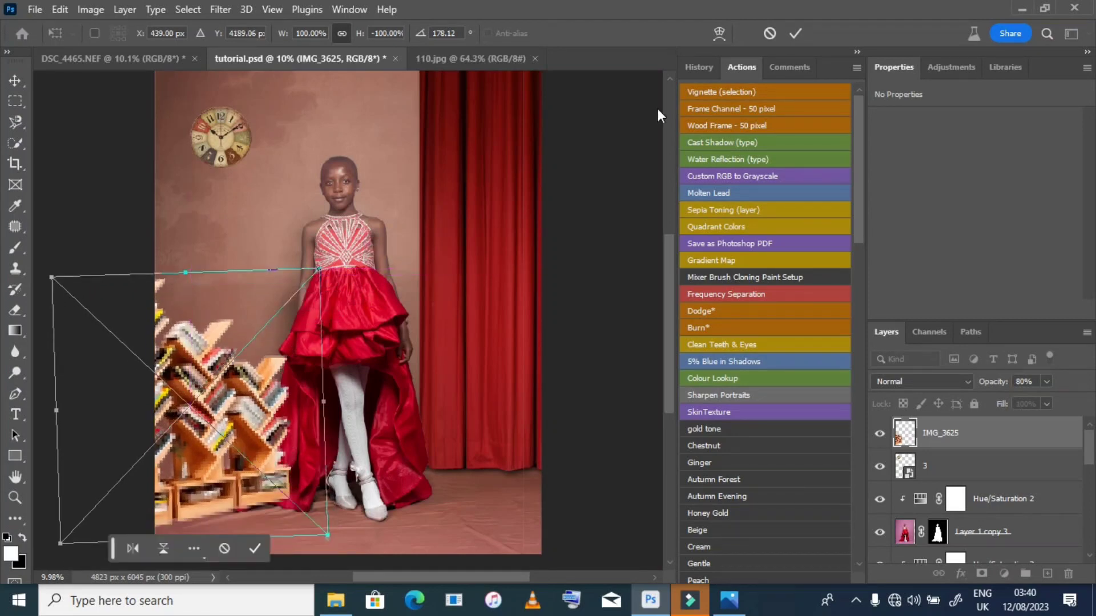
pyautogui.click(795, 35)
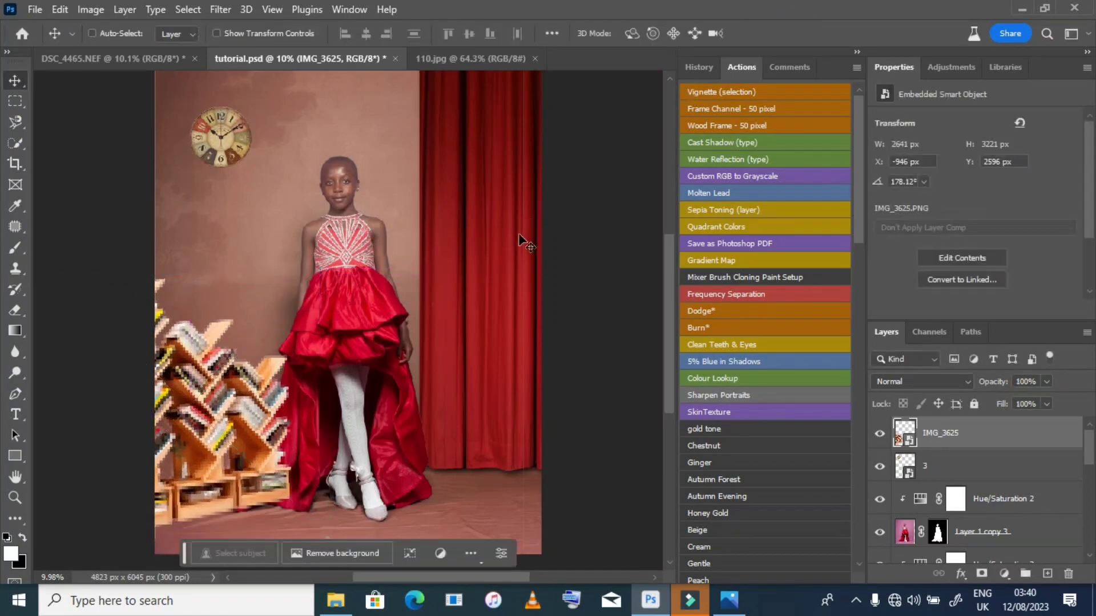
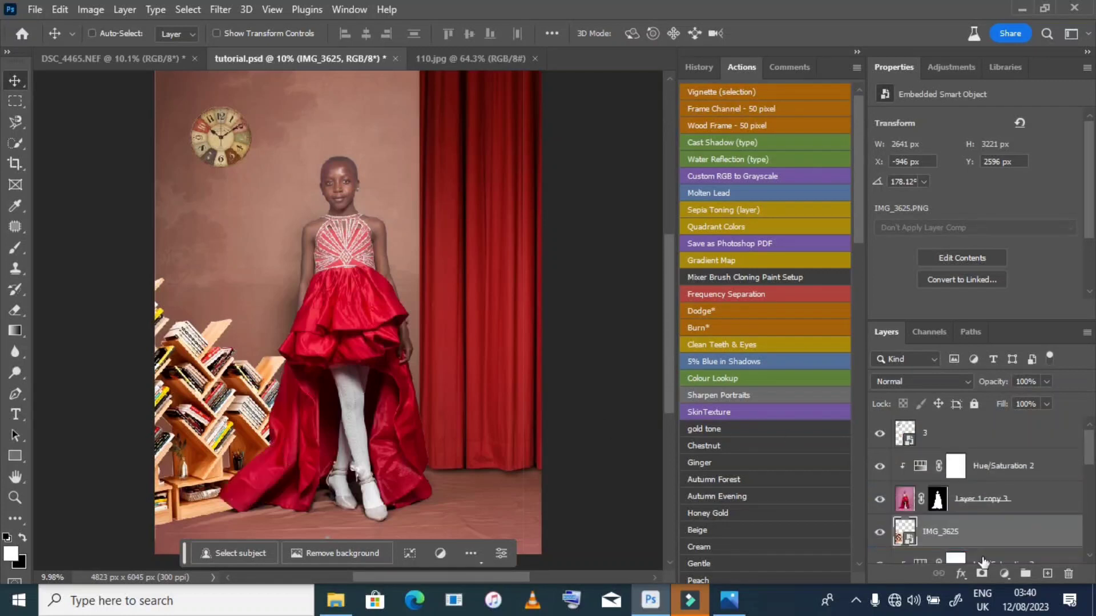
# - Place the IMG_3625 bookshelf layer directly beneath Layer 1 copy 3 and nudge the bookshelf farther left and slightly up
pyautogui.scroll(-1, 1016, 503)
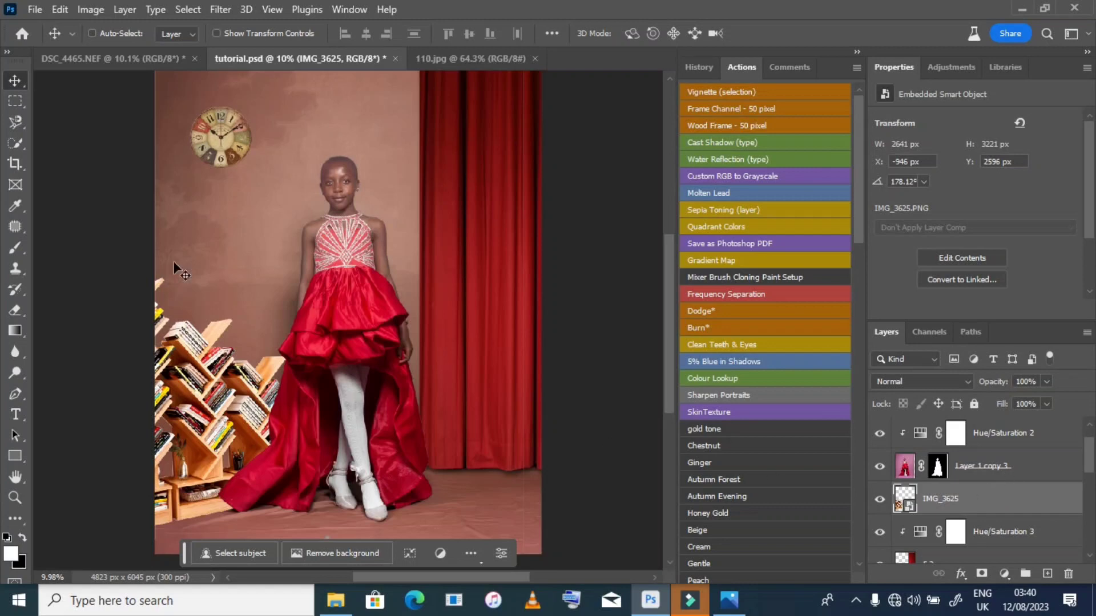
pyautogui.moveTo(200, 452); pyautogui.dragTo(200, 422)
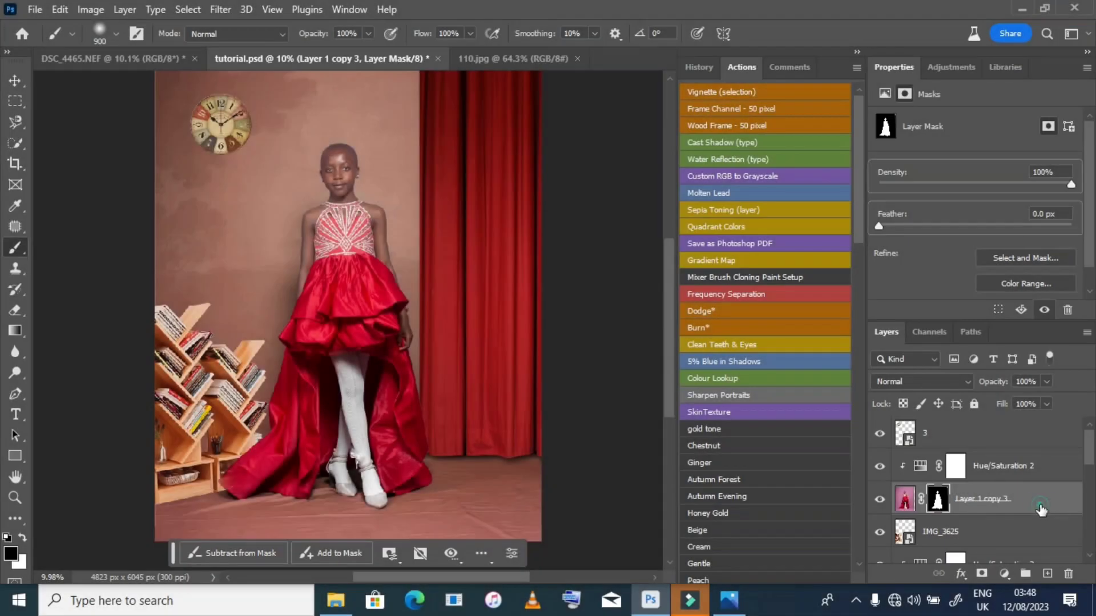
# - Duplicate the model layer Layer 1 copy 3
pyautogui.click(1040, 507)
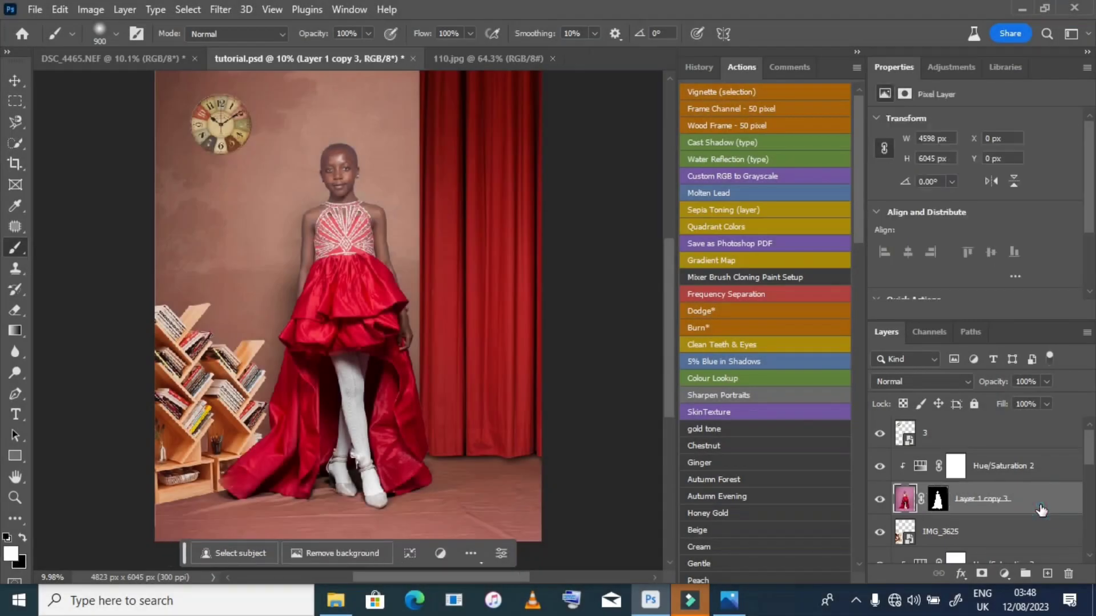
pyautogui.hotkey('ctrl', 'j')
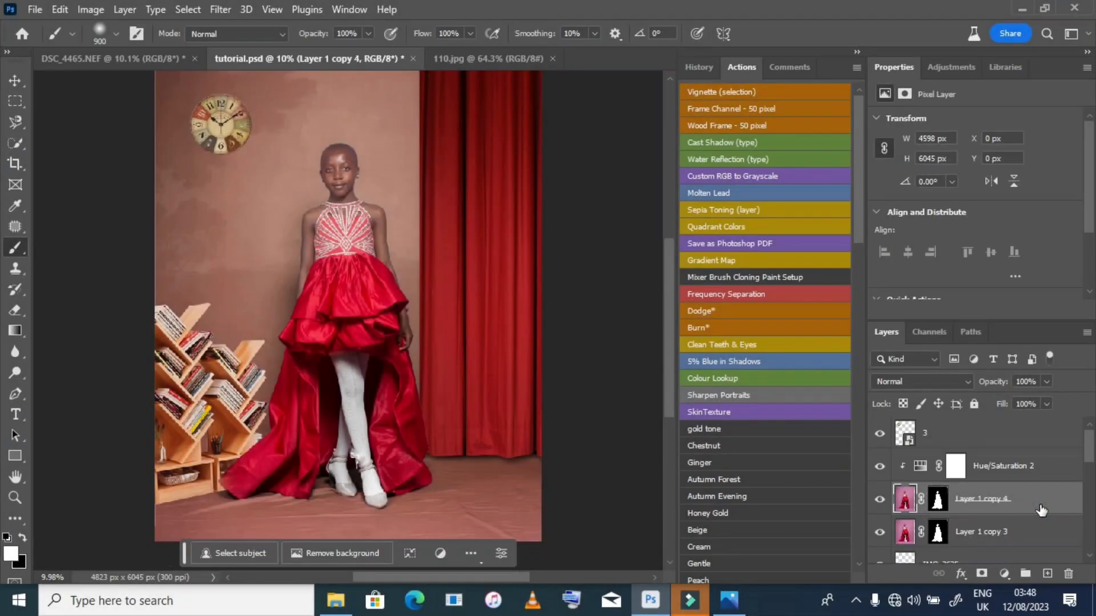
pyautogui.click(879, 500)
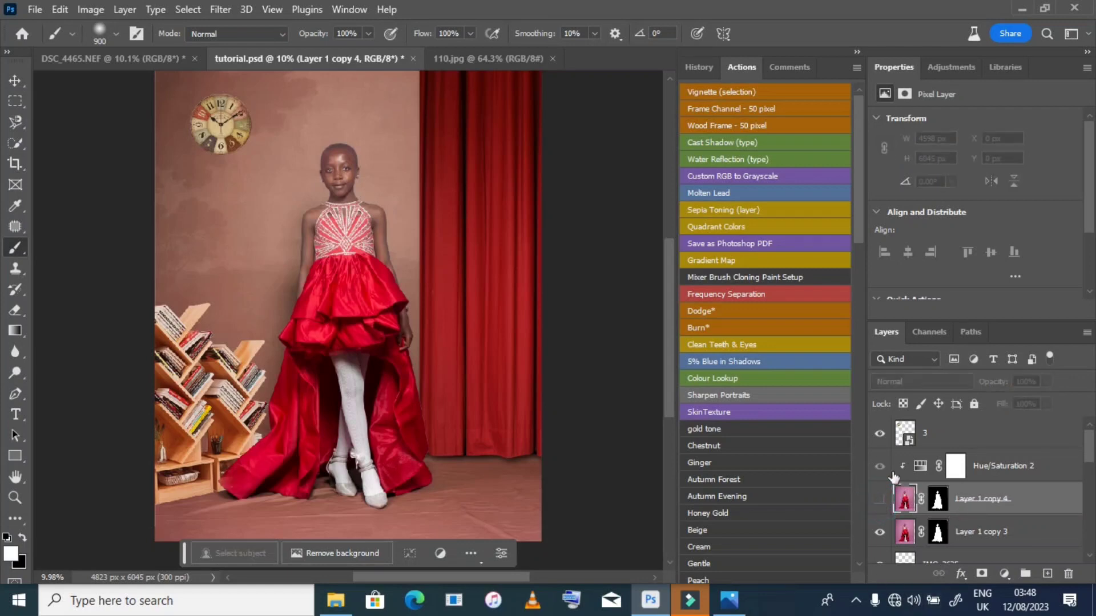
pyautogui.click(976, 438)
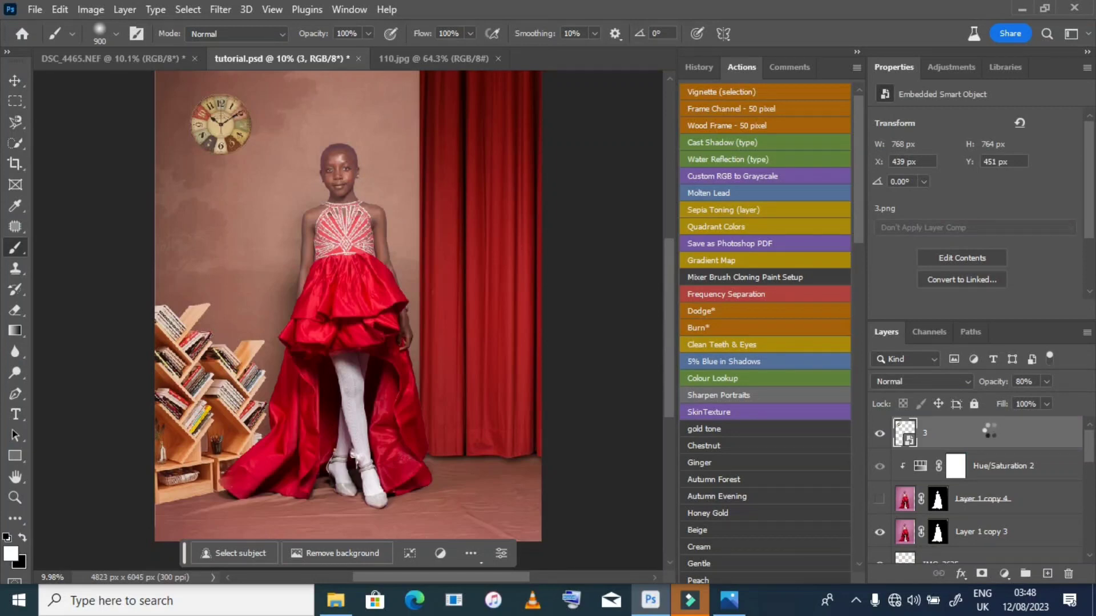
pyautogui.hotkey('ctrl', 'shift', 'alt', 'e')
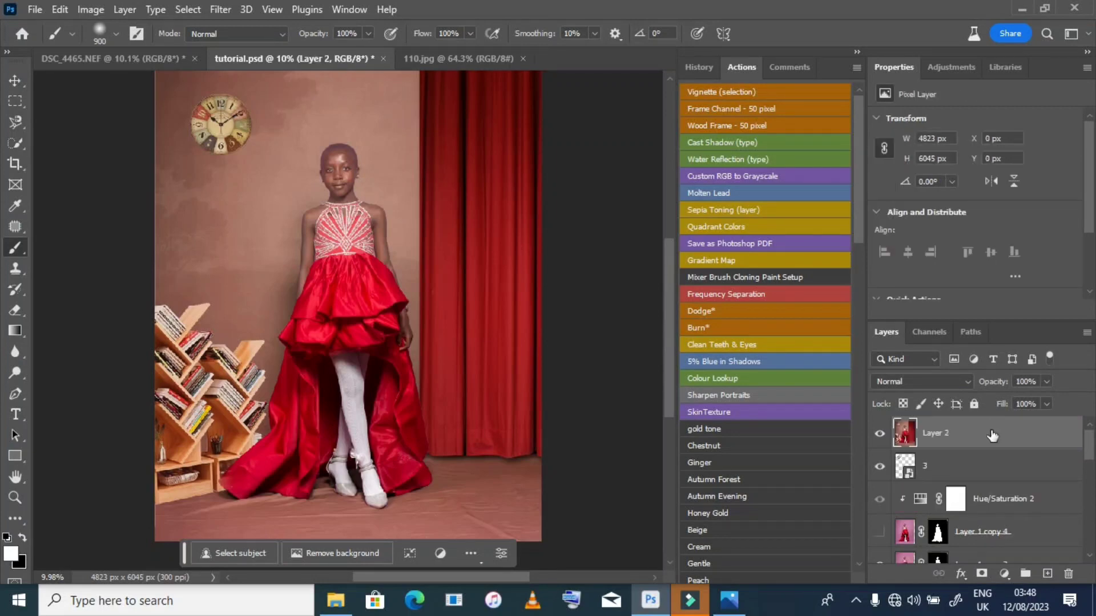
pyautogui.hotkey('ctrl', 'z')
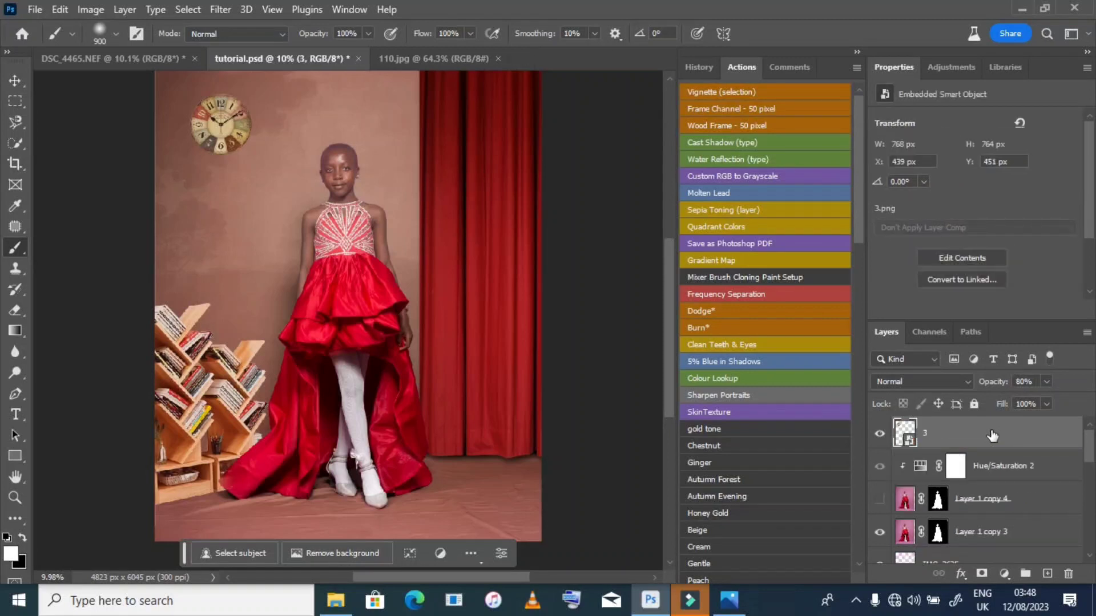
pyautogui.click(879, 500)
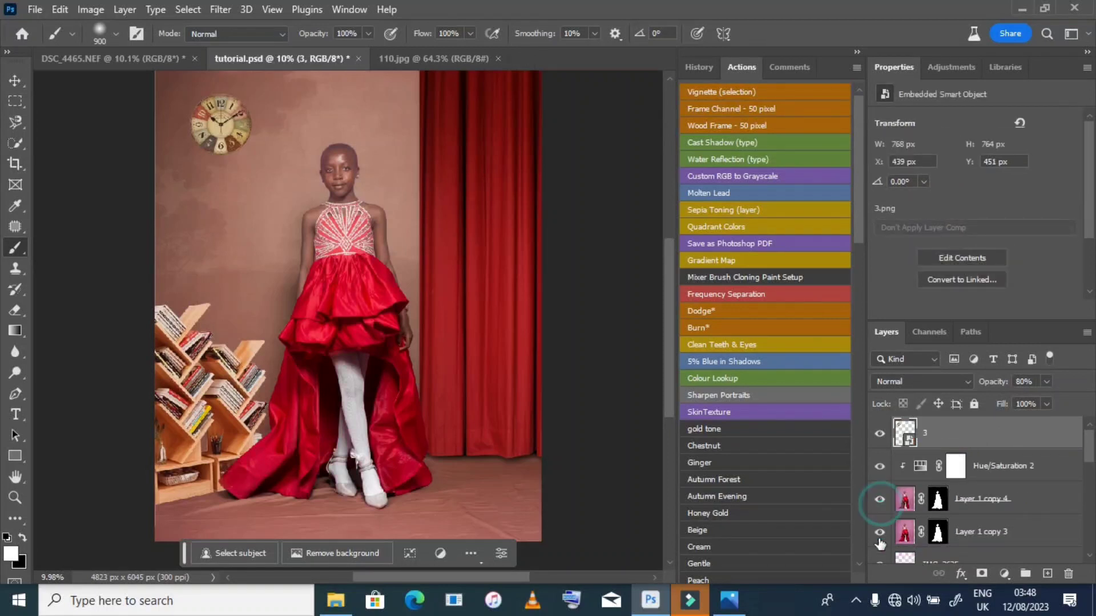
# - Hide Layer 1 copy 3 and run the Frequency Separation action on a merged copy of the scene, reducing the Gaussian Blur radius
pyautogui.click(879, 532)
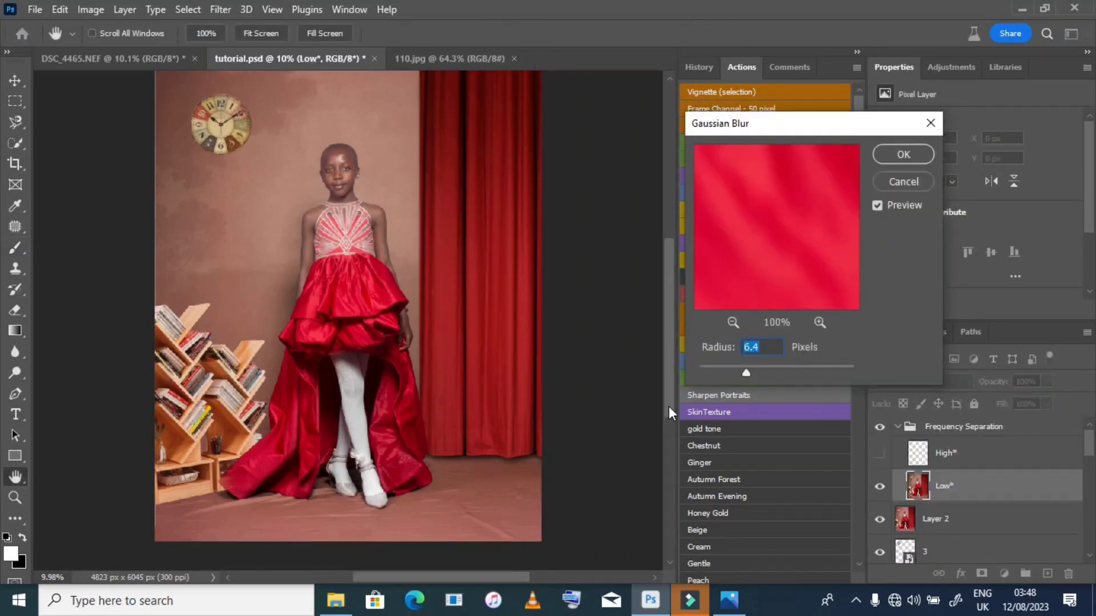
pyautogui.moveTo(746, 373); pyautogui.dragTo(723, 373)
pyautogui.click(888, 160)
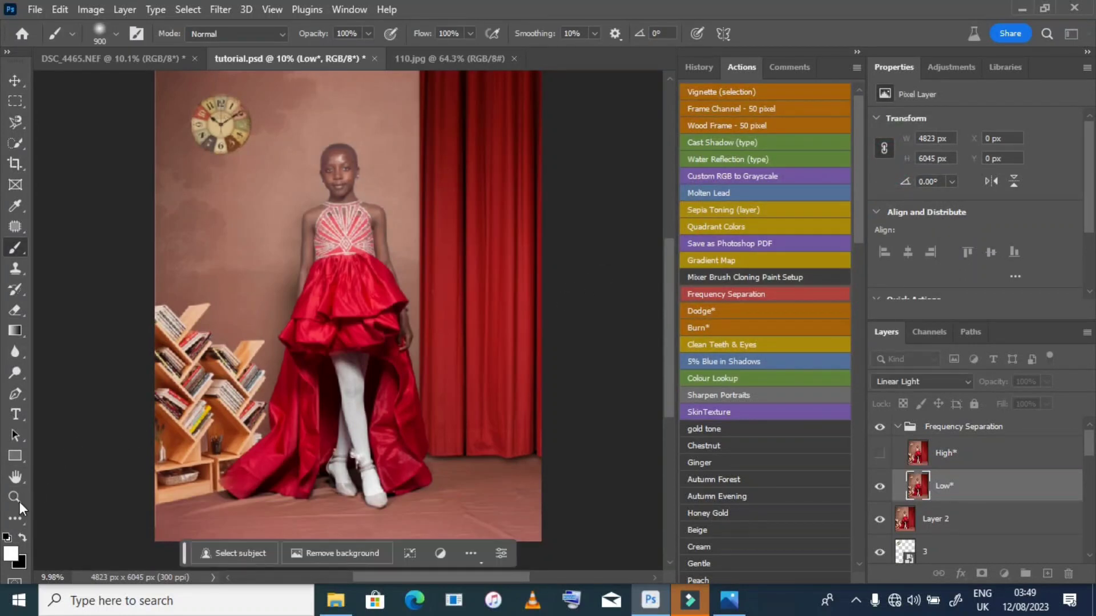
# - Smooth the floor in front of the bookshelf with the Mixer Brush on the Low* layer, starting at brush size 200
pyautogui.click(16, 499)
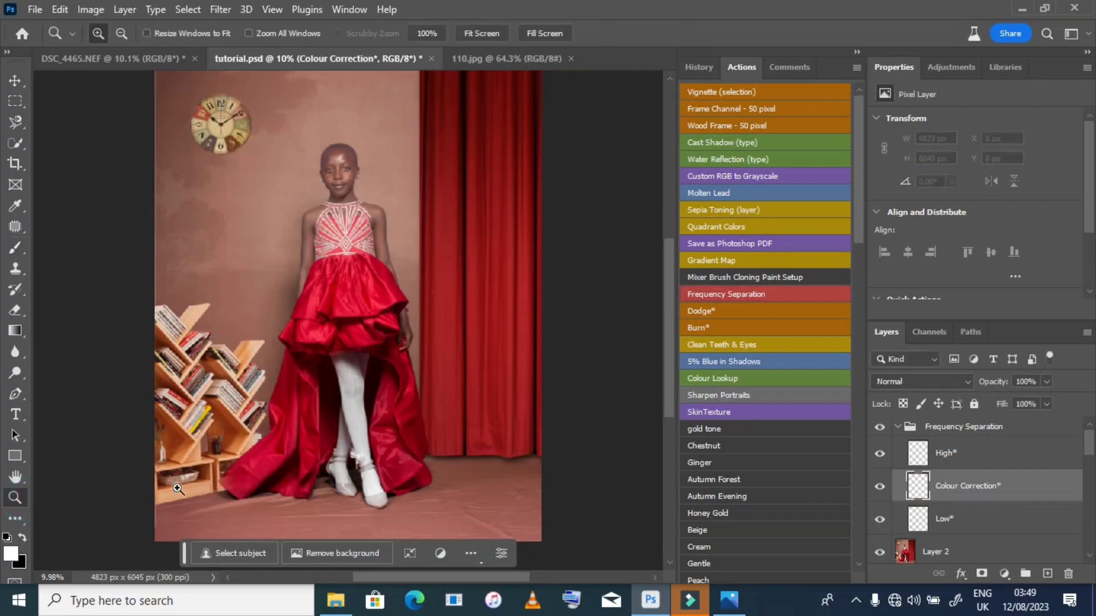
pyautogui.click(336, 478)
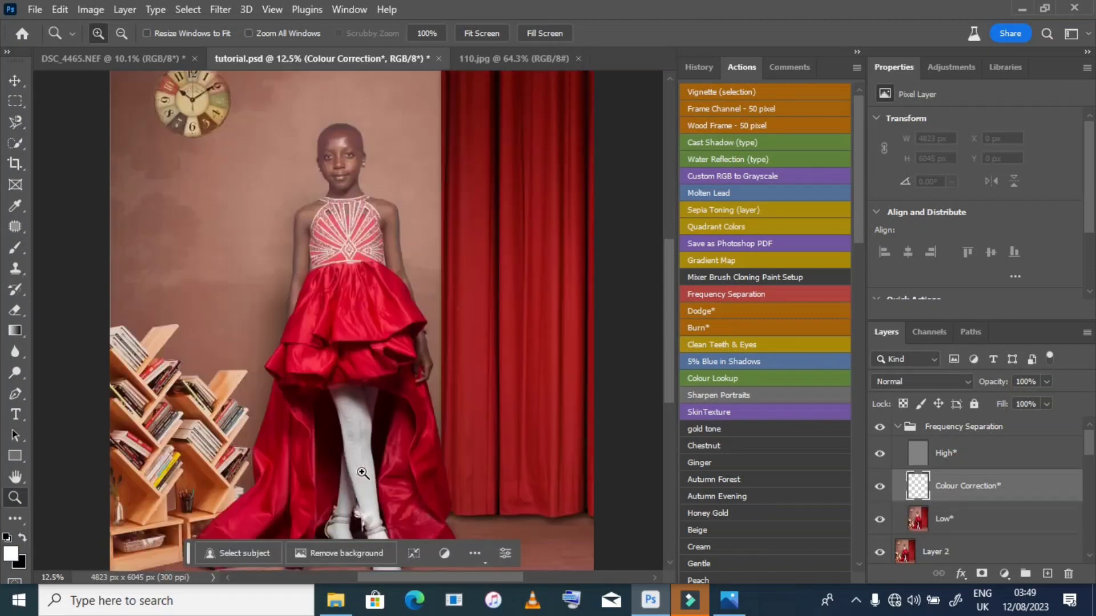
pyautogui.scroll(-5, 368, 457)
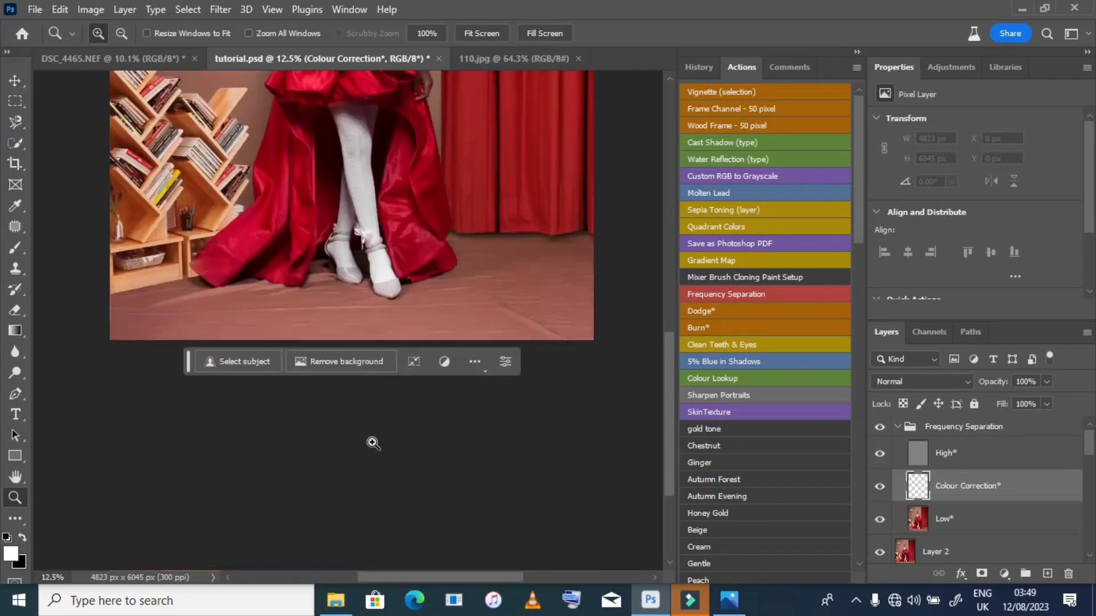
pyautogui.click(378, 296)
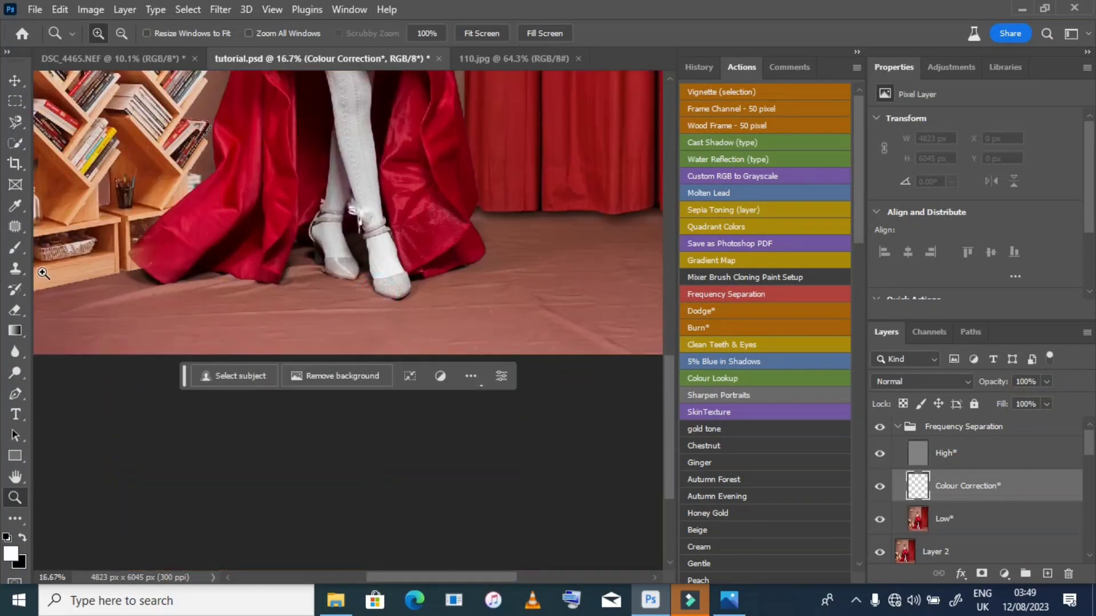
pyautogui.rightClick(19, 249)
pyautogui.click(68, 297)
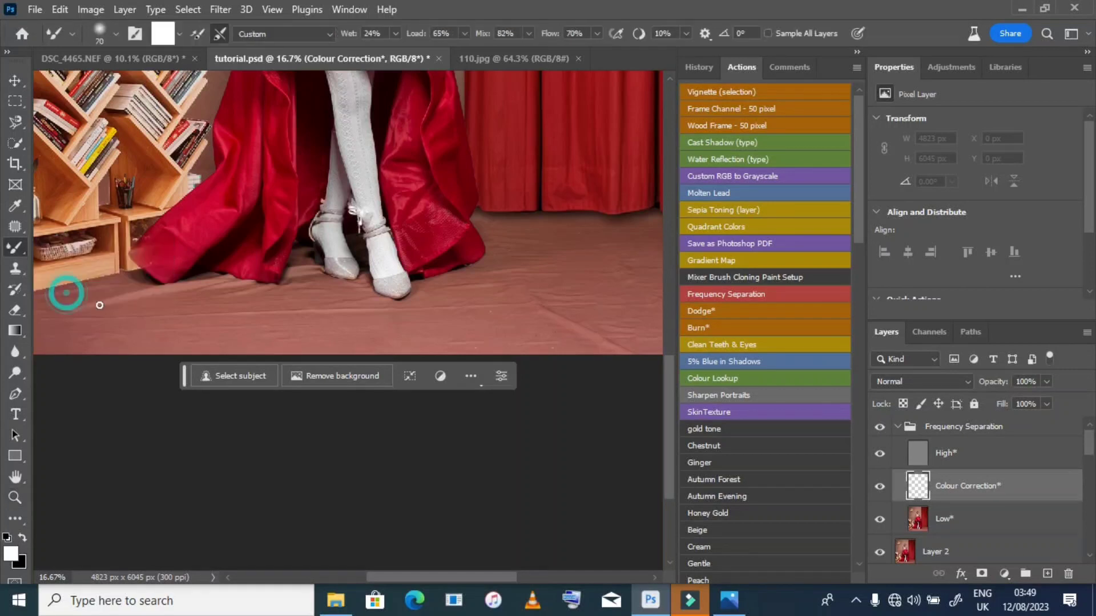
pyautogui.press(']')
pyautogui.press(']')
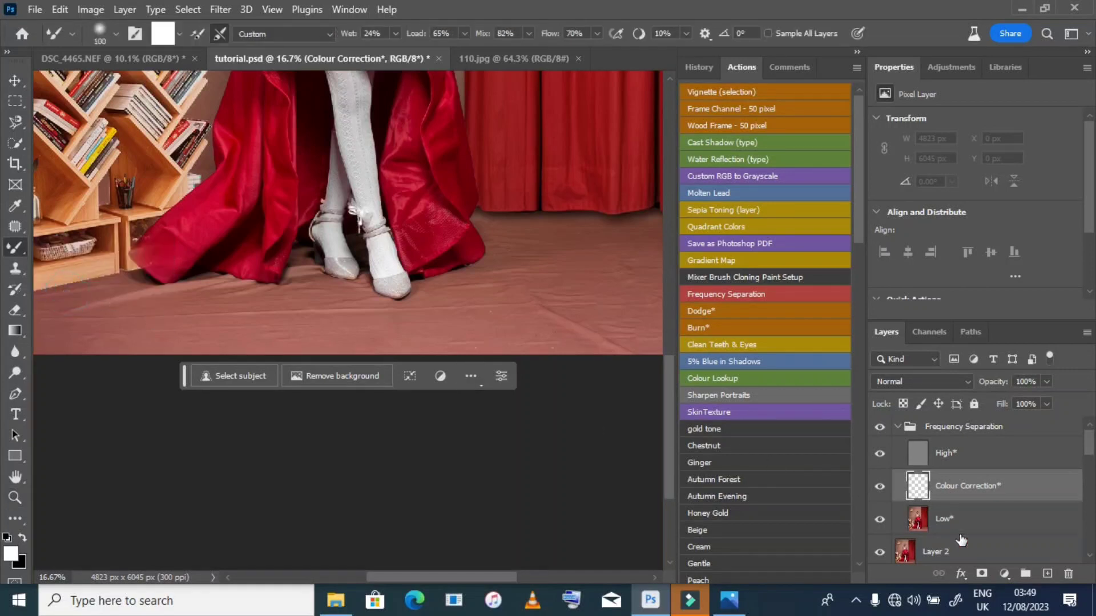
pyautogui.click(954, 531)
pyautogui.press(']')
pyautogui.press(']')
pyautogui.press(']')
pyautogui.press(']')
pyautogui.press(']')
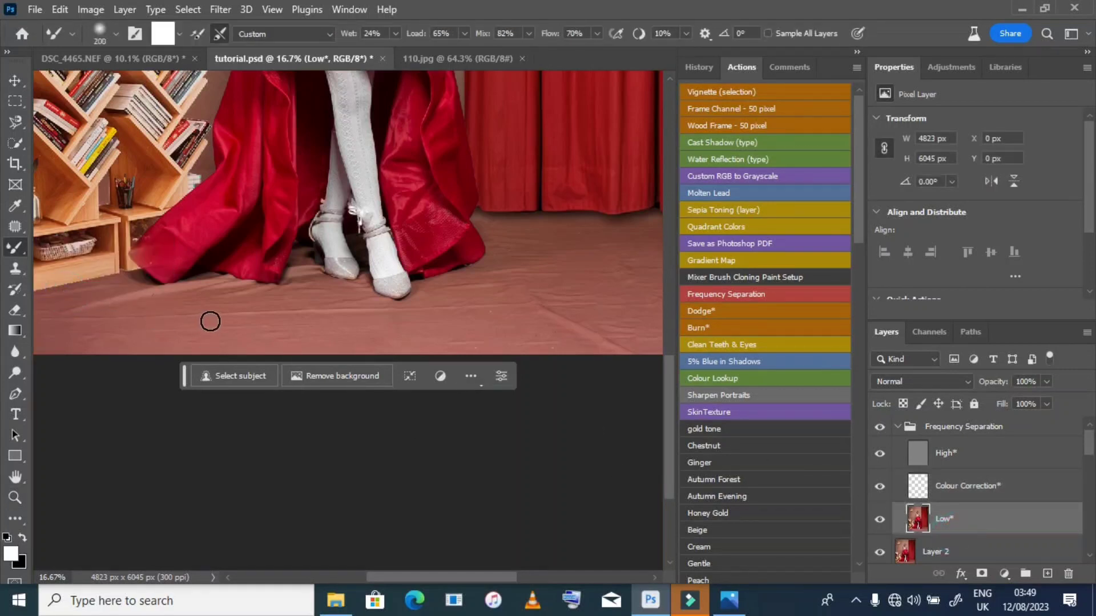
pyautogui.moveTo(210, 318)
pyautogui.mouseDown()
pyautogui.moveTo(186, 337)
pyautogui.moveTo(149, 335)
pyautogui.moveTo(166, 350)
pyautogui.moveTo(214, 326)
pyautogui.mouseUp()
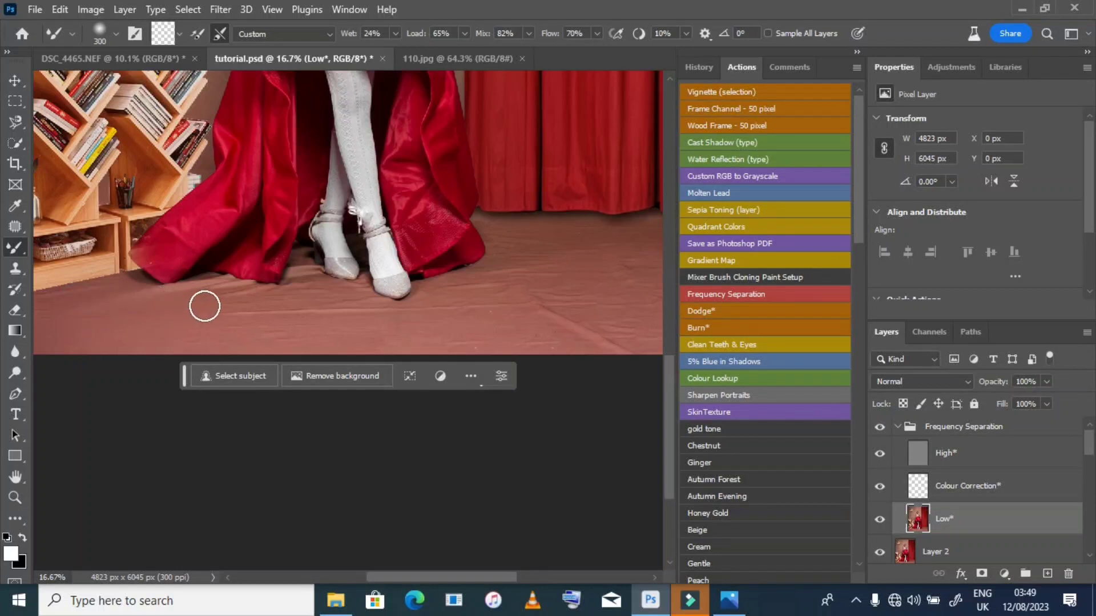
# - Continue blending the floor creases around the dress hem and shoes on the Low* layer, varying the Mixer Brush between about 200 and 300
pyautogui.press('[')
pyautogui.press('[')
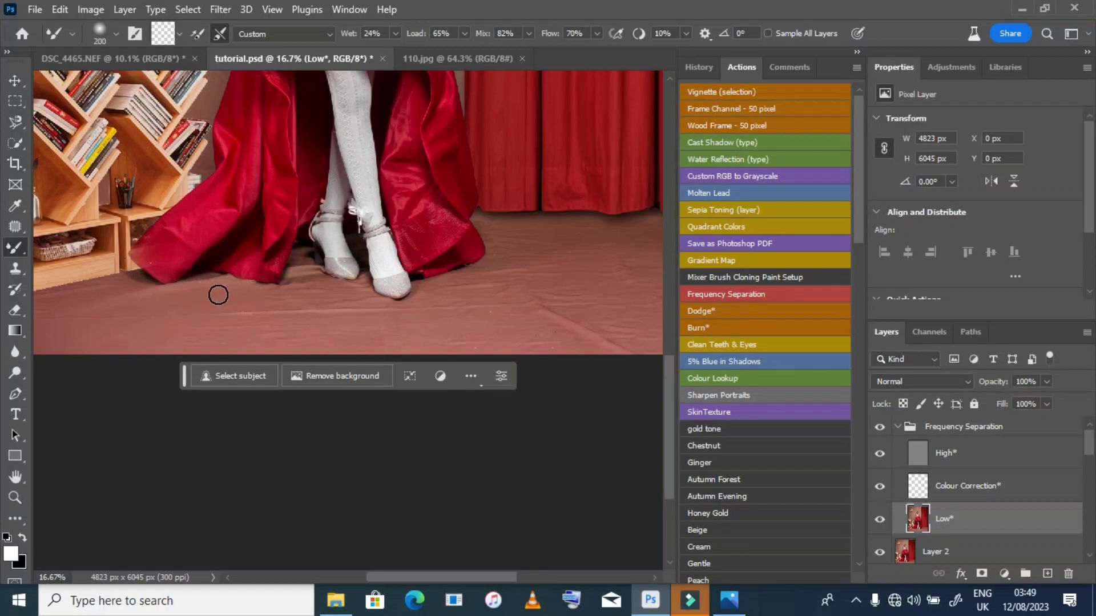
pyautogui.press('[')
pyautogui.press(']')
pyautogui.press(']')
pyautogui.press(']')
pyautogui.press('[')
pyautogui.press(']')
pyautogui.press(']')
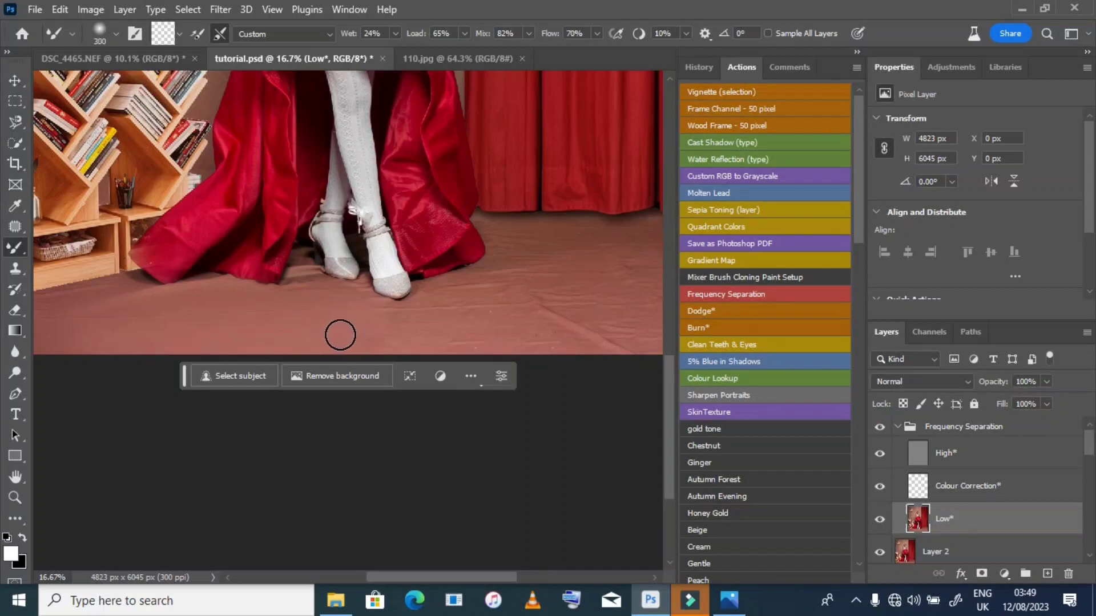
pyautogui.press(']')
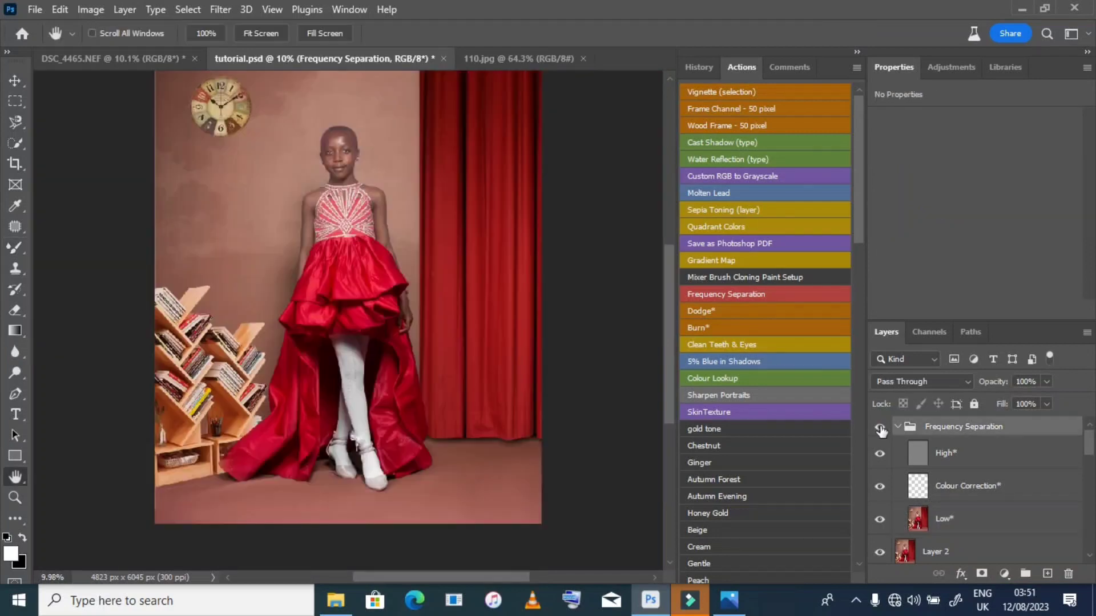
# - Compare the image with and without the Frequency Separation group to examine the floor smoothing
pyautogui.click(879, 427)
pyautogui.click(879, 427)
pyautogui.click(879, 428)
pyautogui.click(880, 428)
pyautogui.click(879, 428)
pyautogui.click(880, 428)
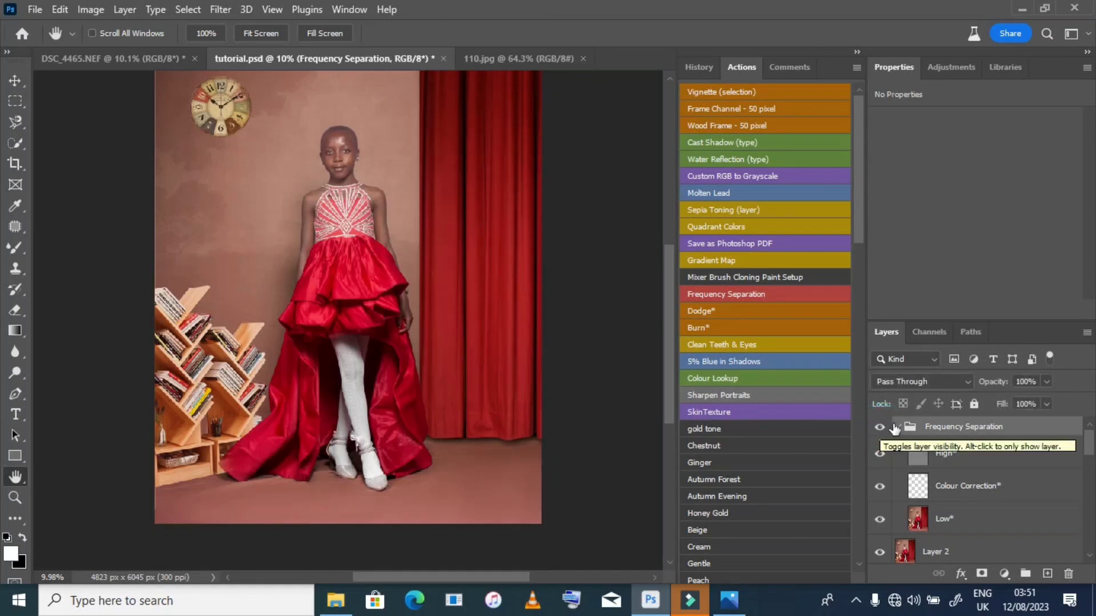
# - Collapse the Frequency Separation group and merge it with Layer 2 into a single layer
pyautogui.click(895, 428)
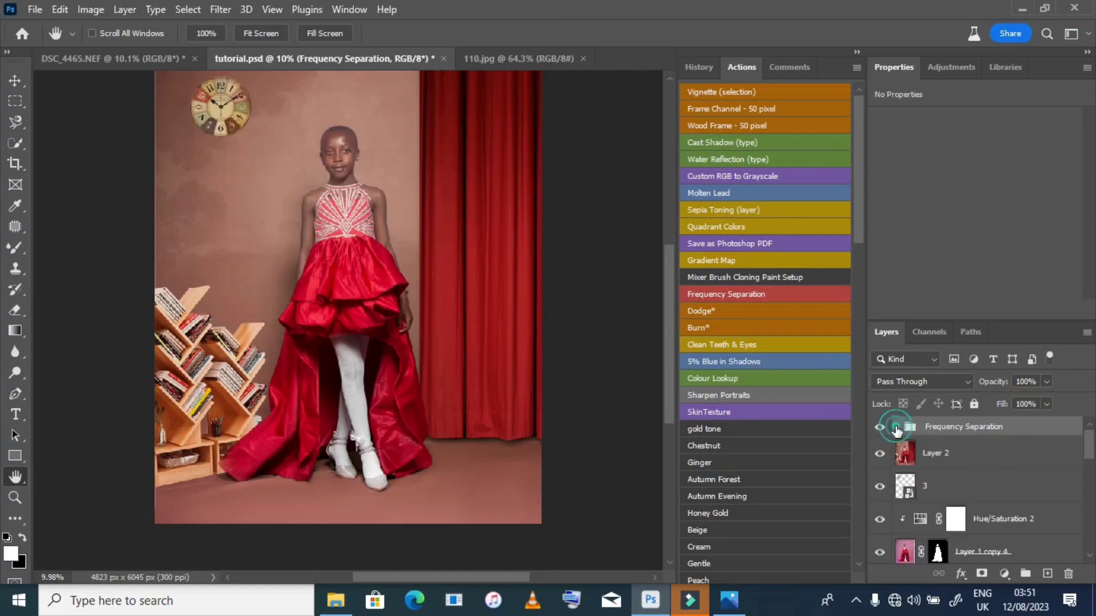
pyautogui.keyDown('shift'); pyautogui.click(964, 455); pyautogui.keyUp('shift')
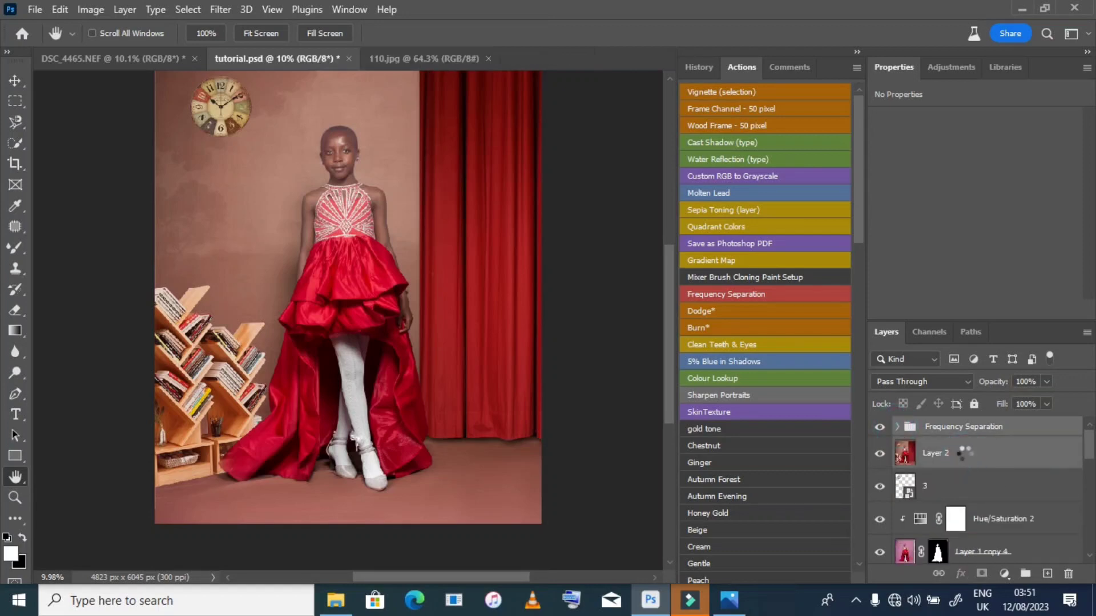
pyautogui.hotkey('ctrl', 'e')
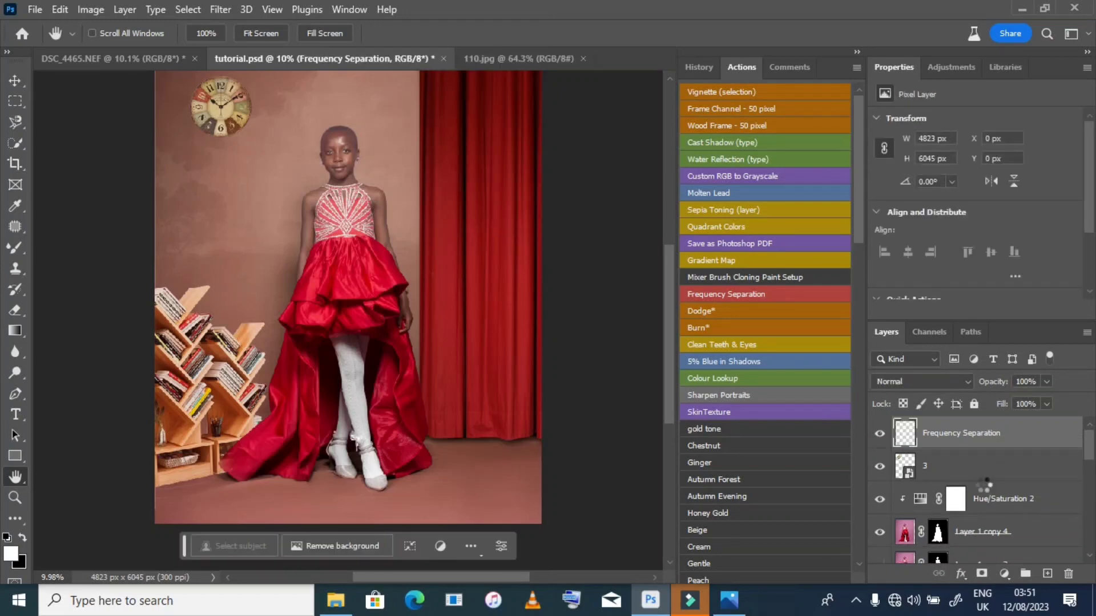
# - Duplicate the IMG_3625 bookshelf layer
pyautogui.scroll(-1, 983, 482)
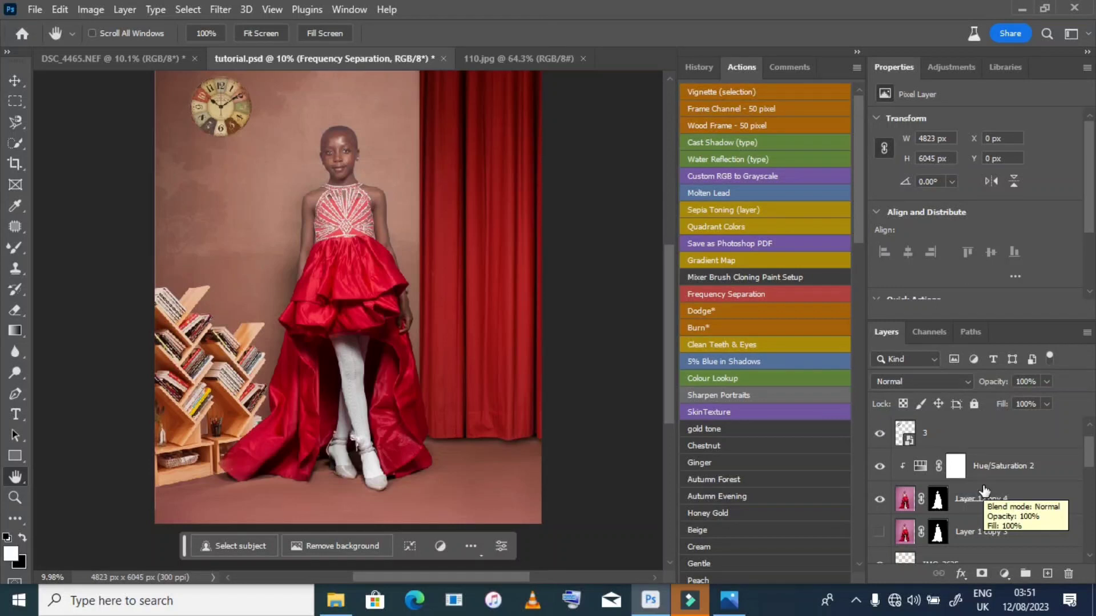
pyautogui.scroll(-1, 983, 490)
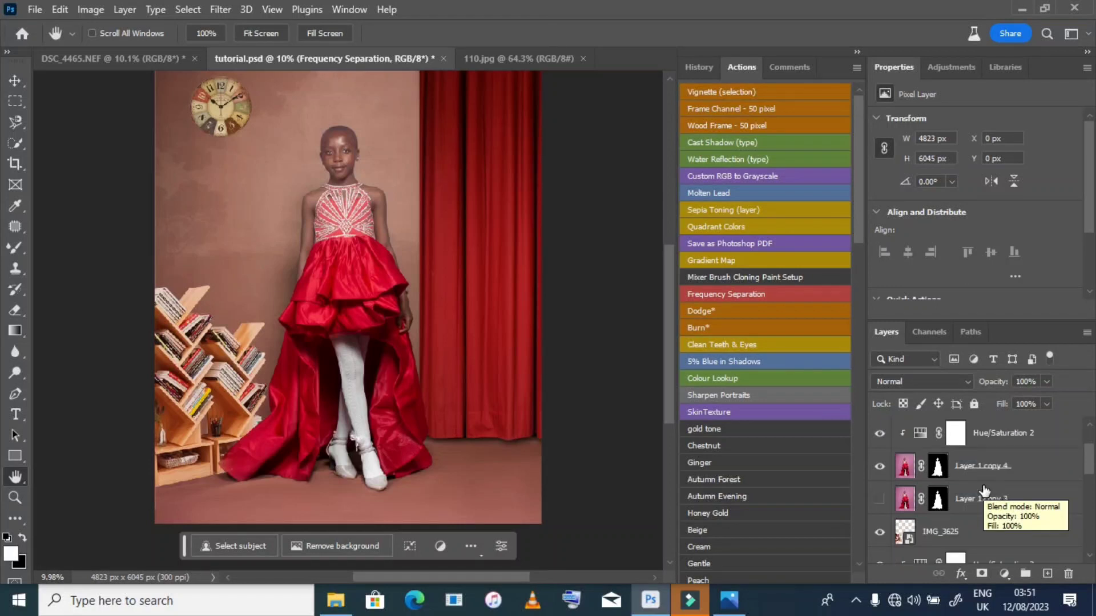
pyautogui.click(979, 536)
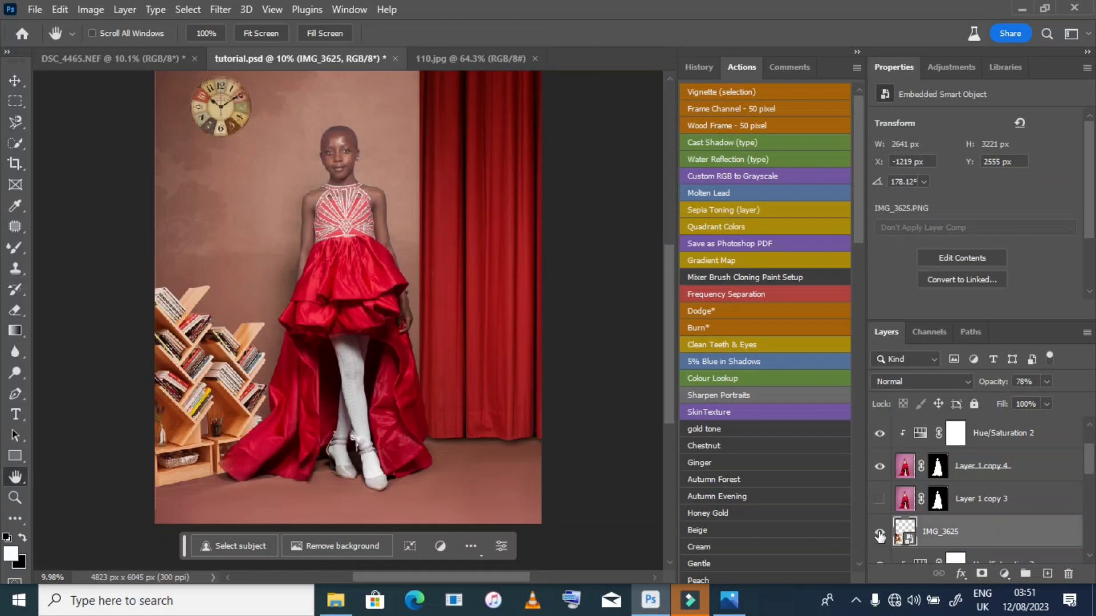
pyautogui.hotkey('ctrl', 'j')
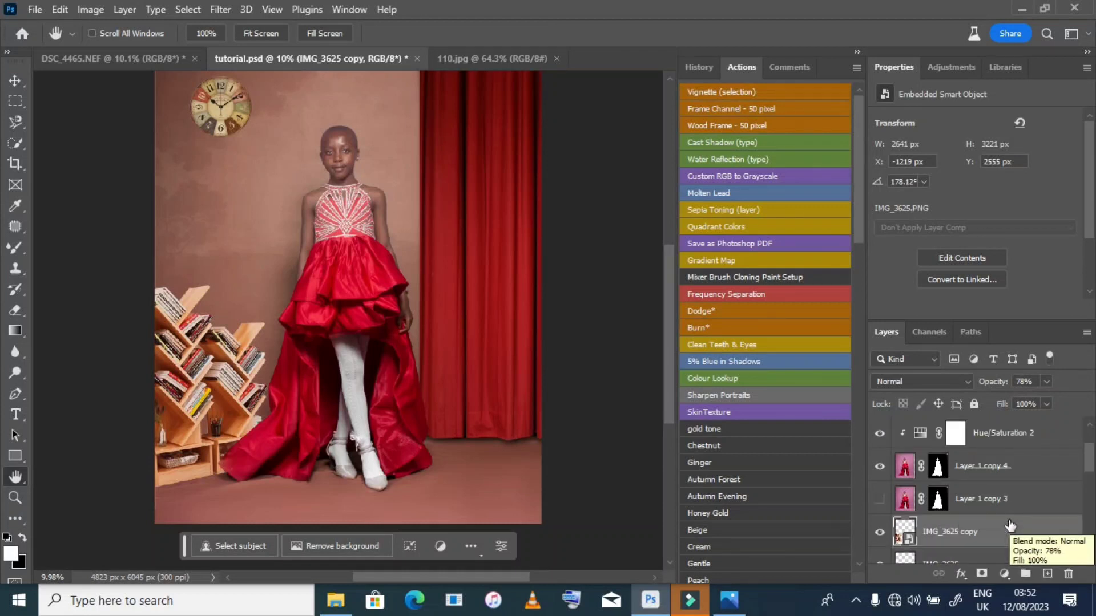
# - Move the IMG_3625 copy layer to the top of the layer stack and show its transform controls with the Move tool
pyautogui.scroll(-1, 1010, 525)
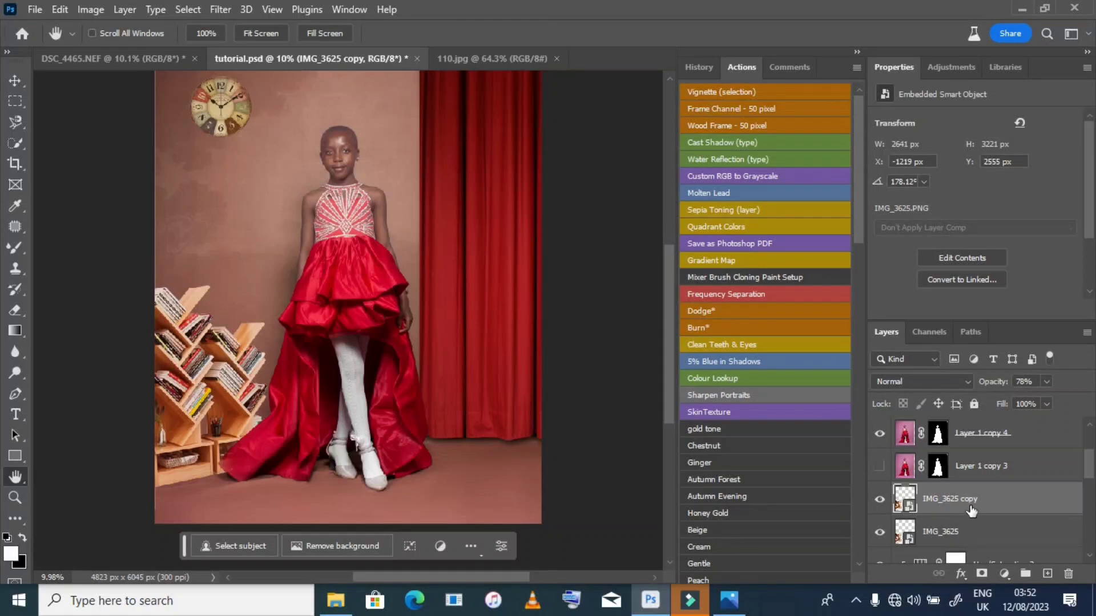
pyautogui.moveTo(975, 507); pyautogui.dragTo(1051, 451)
pyautogui.scroll(3, 1051, 448)
pyautogui.moveTo(1027, 558); pyautogui.dragTo(1010, 425)
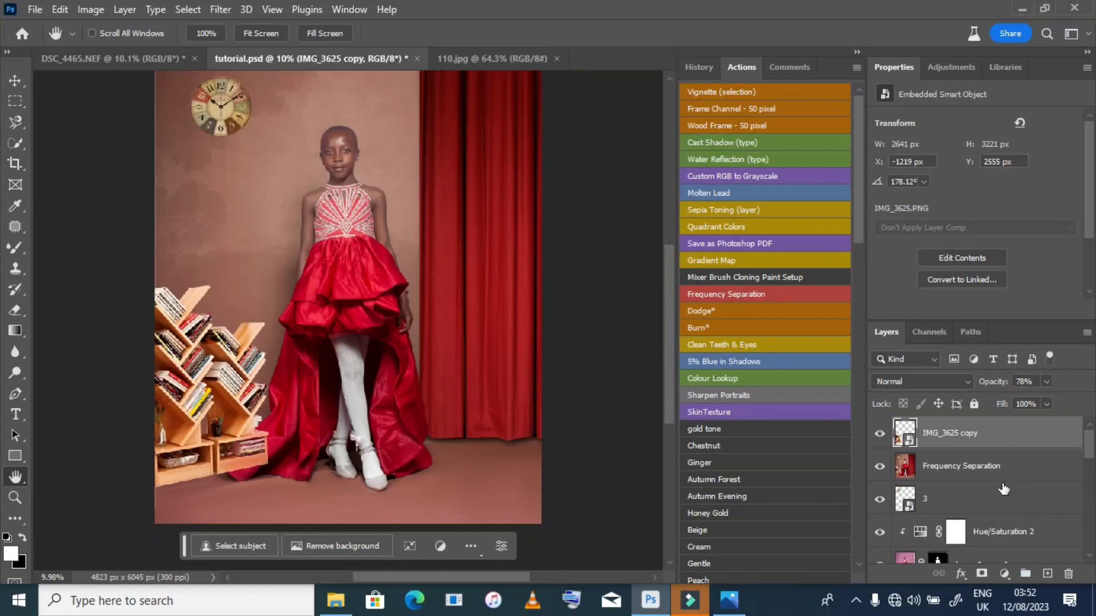
pyautogui.click(15, 80)
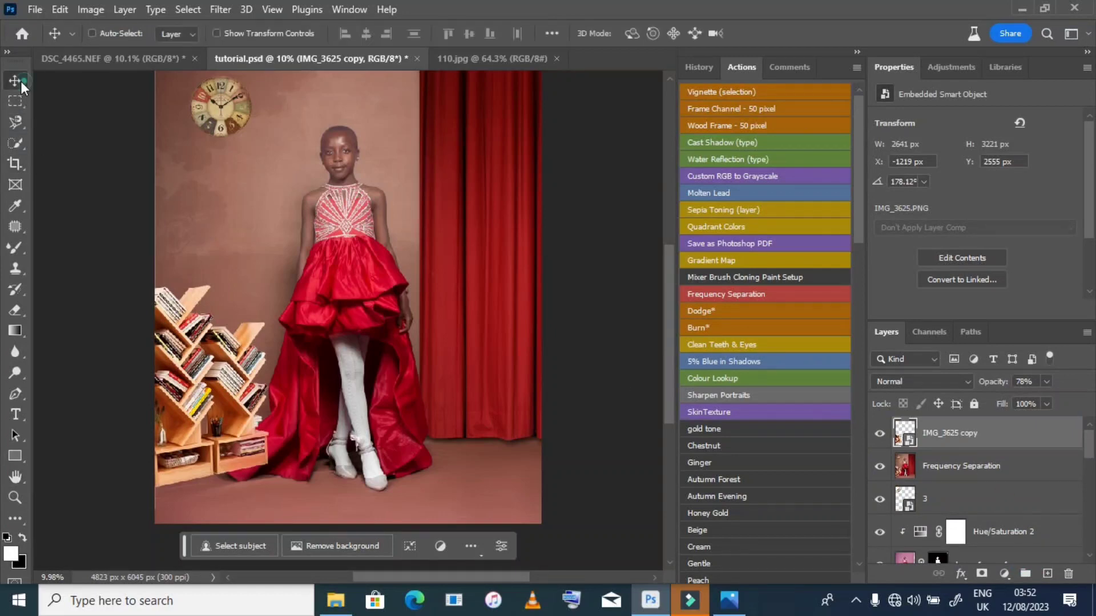
pyautogui.click(252, 34)
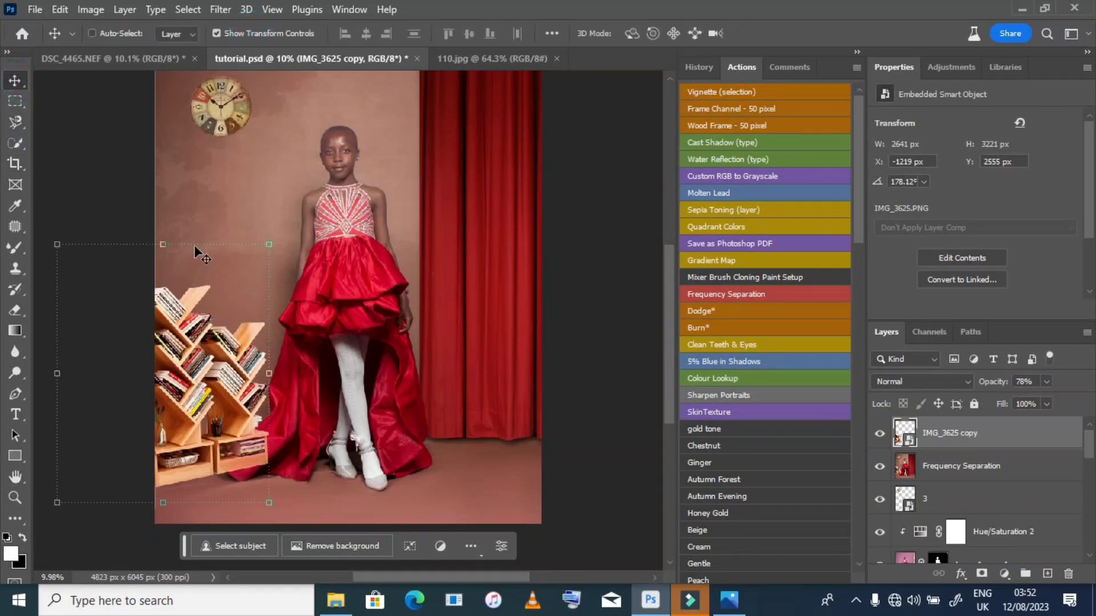
pyautogui.moveTo(197, 243); pyautogui.dragTo(189, 270)
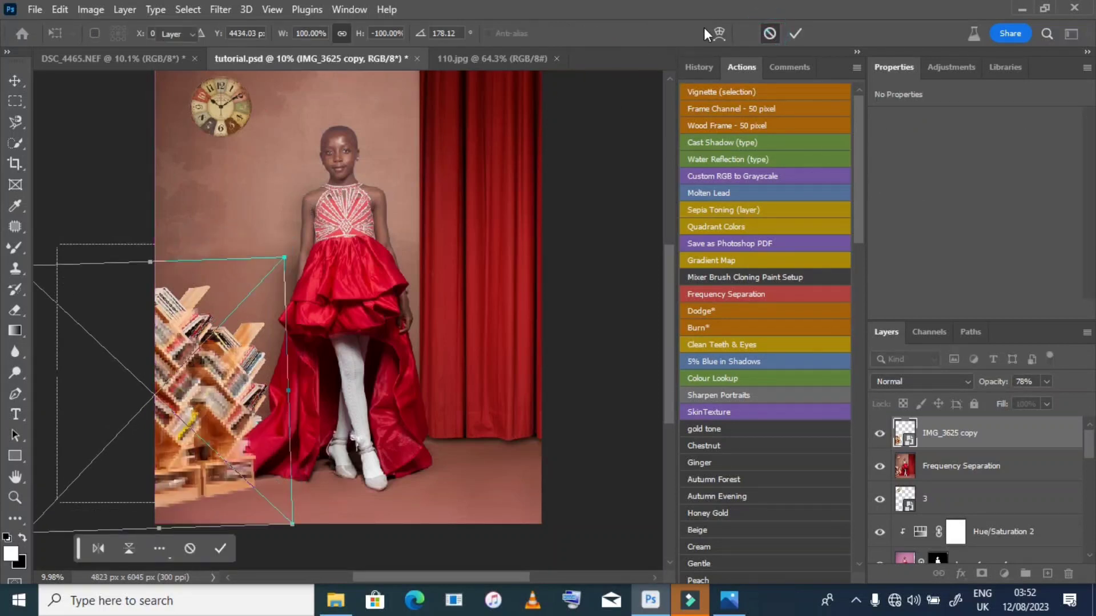
pyautogui.press('Escape')
pyautogui.moveTo(209, 244); pyautogui.dragTo(230, 255)
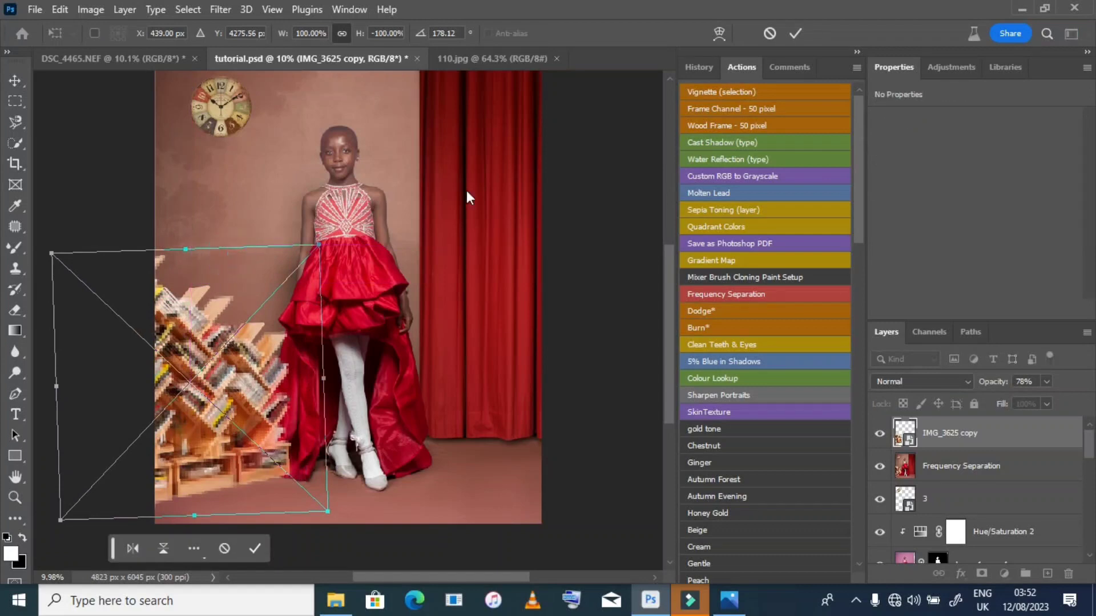
pyautogui.click(769, 33)
# - Flip the bookshelf copy vertically, place it on the floor beneath the original shelf and rotate it to 167.21°
pyautogui.hotkey('ctrl', 't')
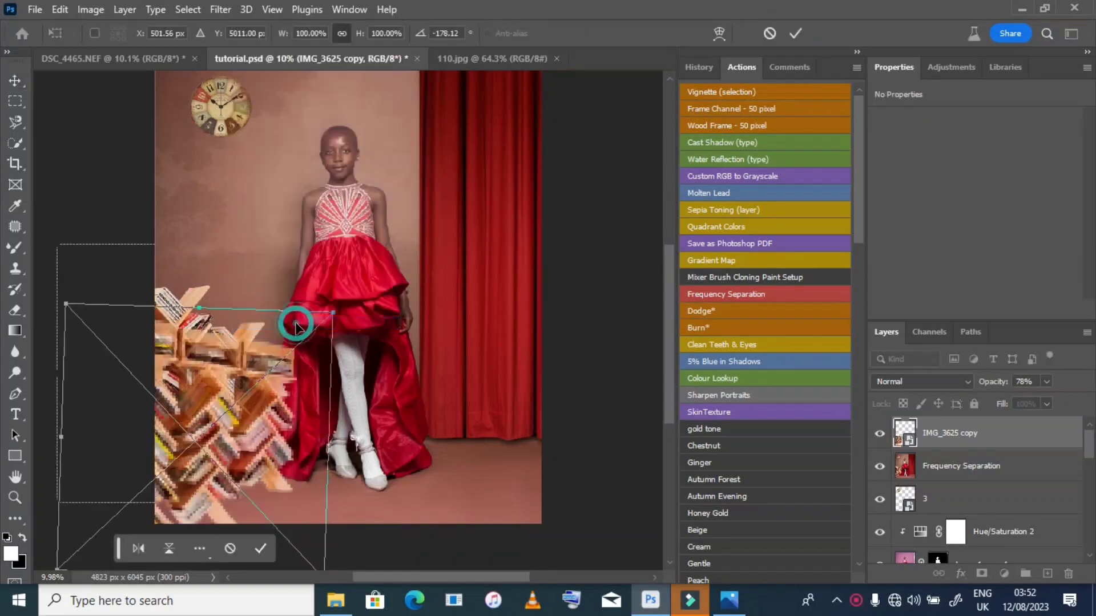
pyautogui.moveTo(224, 370); pyautogui.dragTo(197, 520)
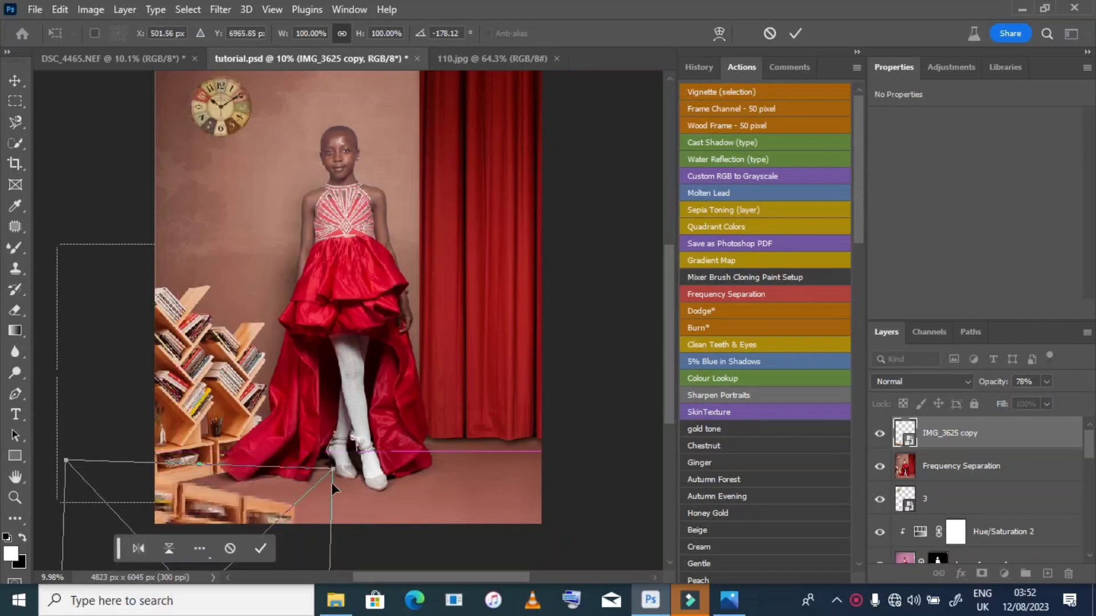
pyautogui.moveTo(361, 459); pyautogui.dragTo(355, 378)
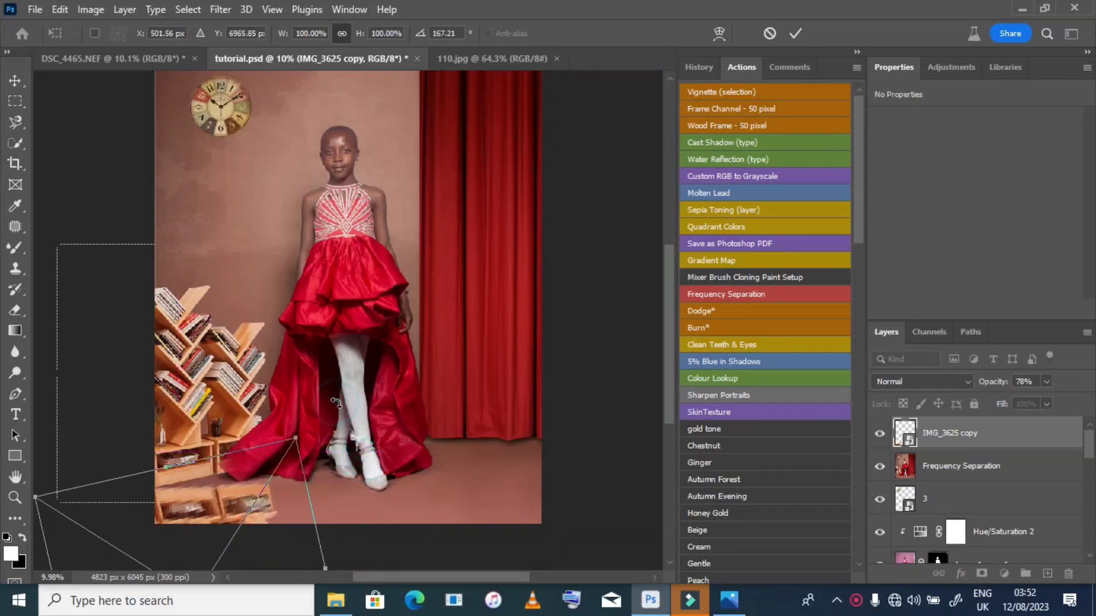
pyautogui.moveTo(301, 452); pyautogui.dragTo(262, 473)
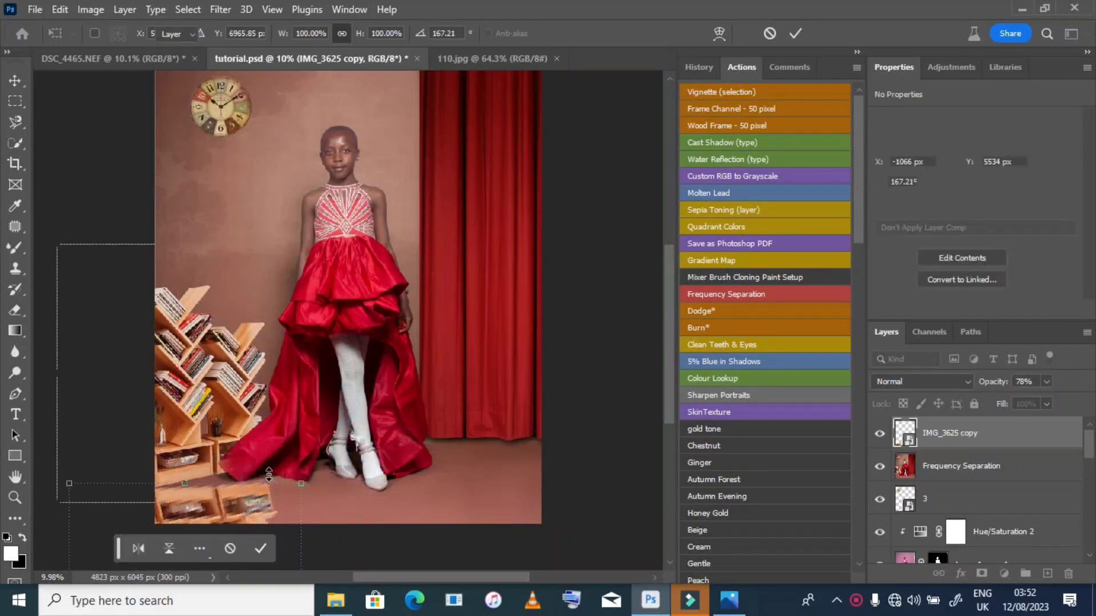
pyautogui.press('Return')
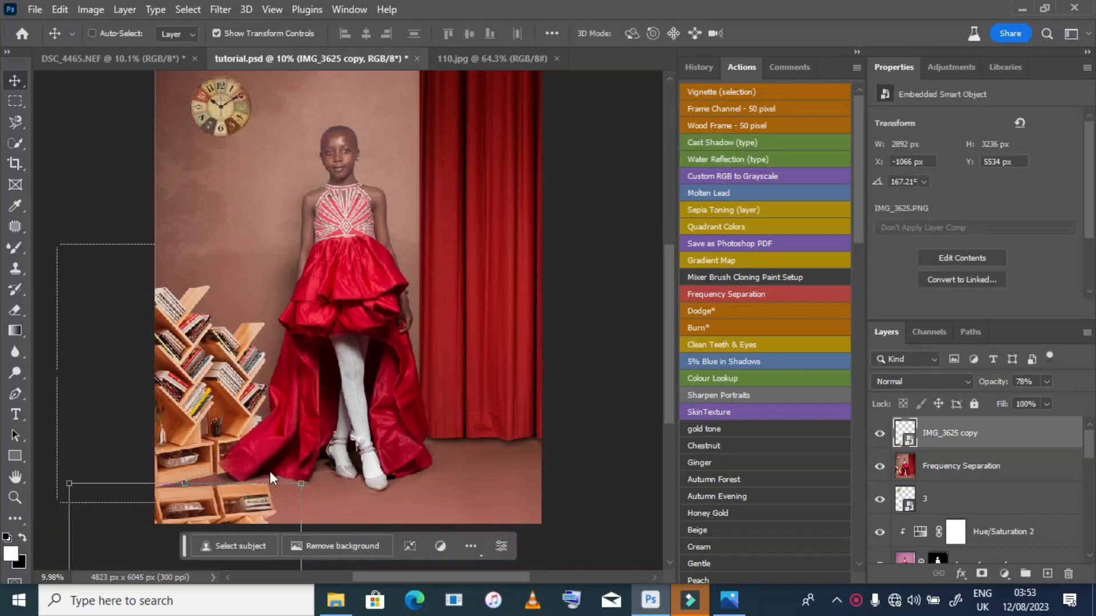
# - Align the flipped bookshelf with the original shelf's base, rotating it to 161.38°
pyautogui.moveTo(243, 506); pyautogui.dragTo(249, 499)
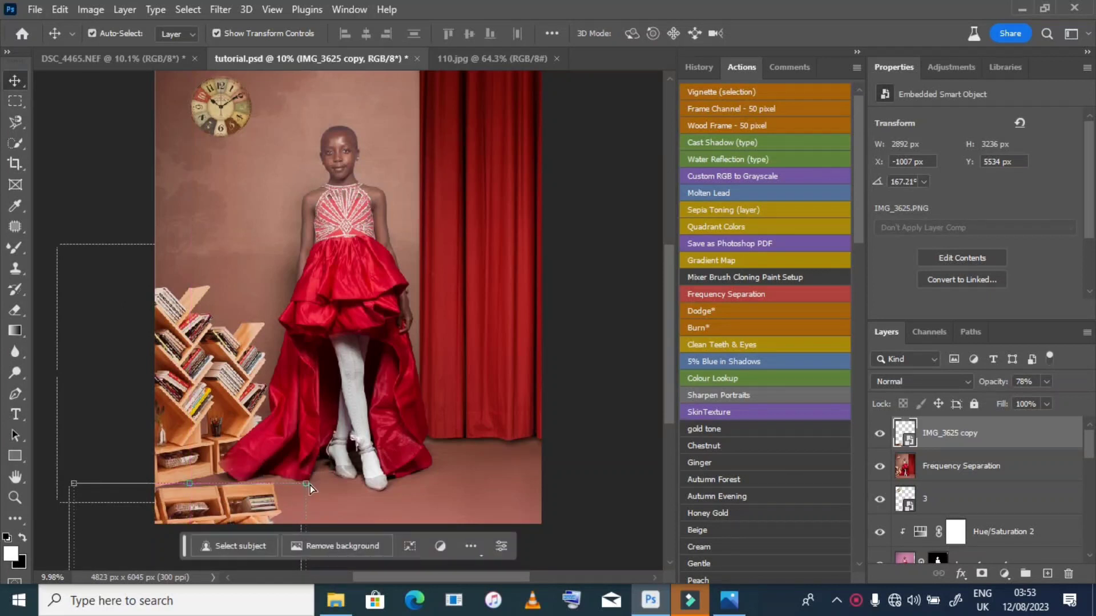
pyautogui.moveTo(309, 483)
pyautogui.mouseDown()
pyautogui.moveTo(311, 445)
pyautogui.moveTo(303, 474)
pyautogui.mouseUp()
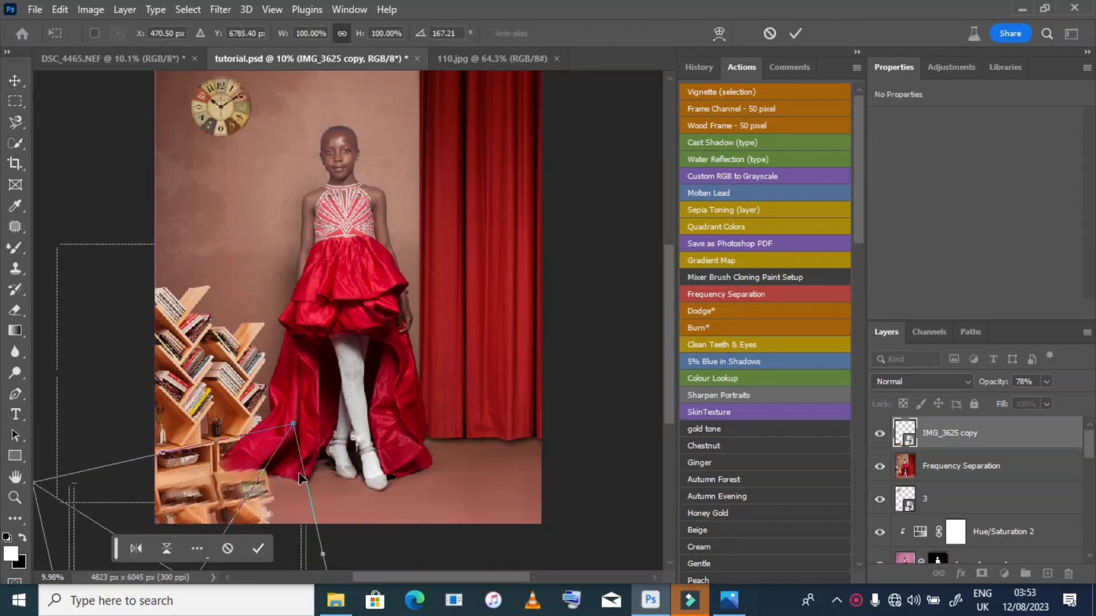
pyautogui.moveTo(293, 426)
pyautogui.mouseDown()
pyautogui.moveTo(302, 439)
pyautogui.moveTo(288, 413)
pyautogui.mouseUp()
pyautogui.press('Return')
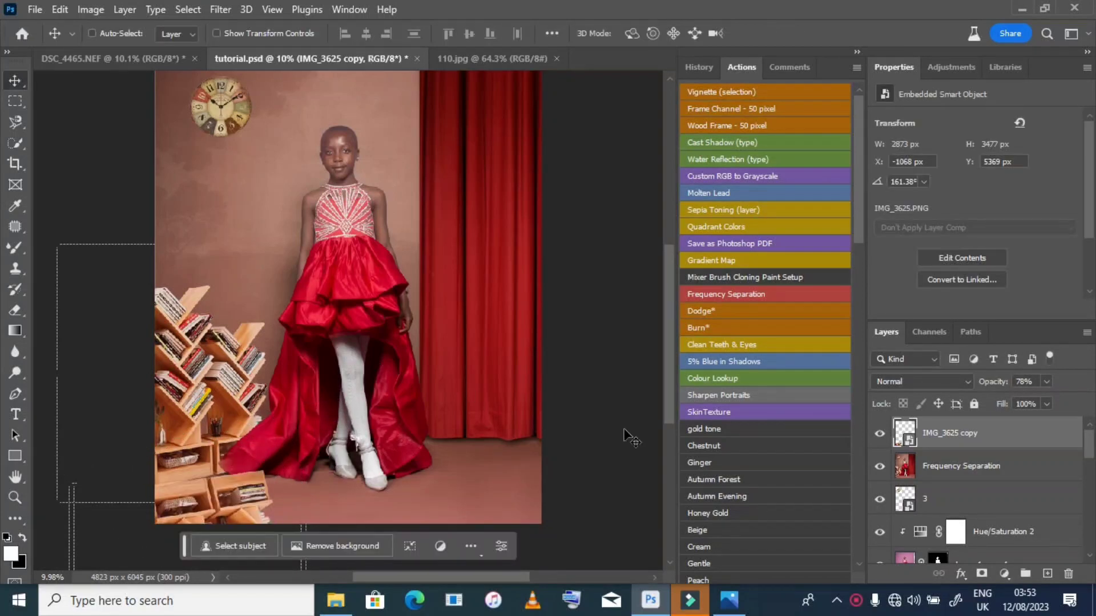
# - Set the bookshelf reflection layer to Soft Light blending at 40% opacity
pyautogui.click(951, 387)
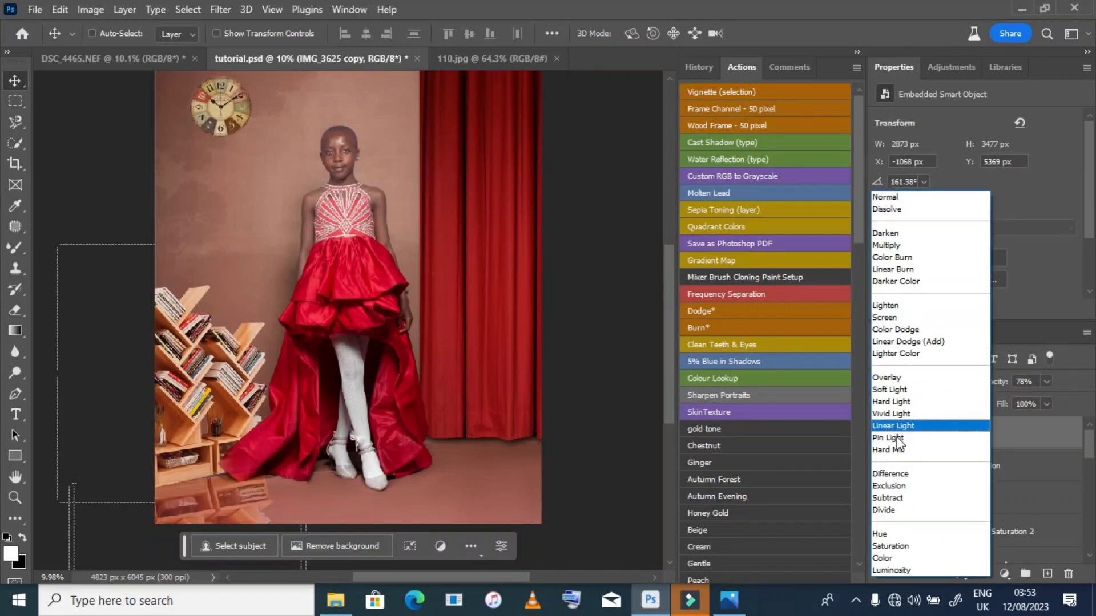
pyautogui.click(888, 388)
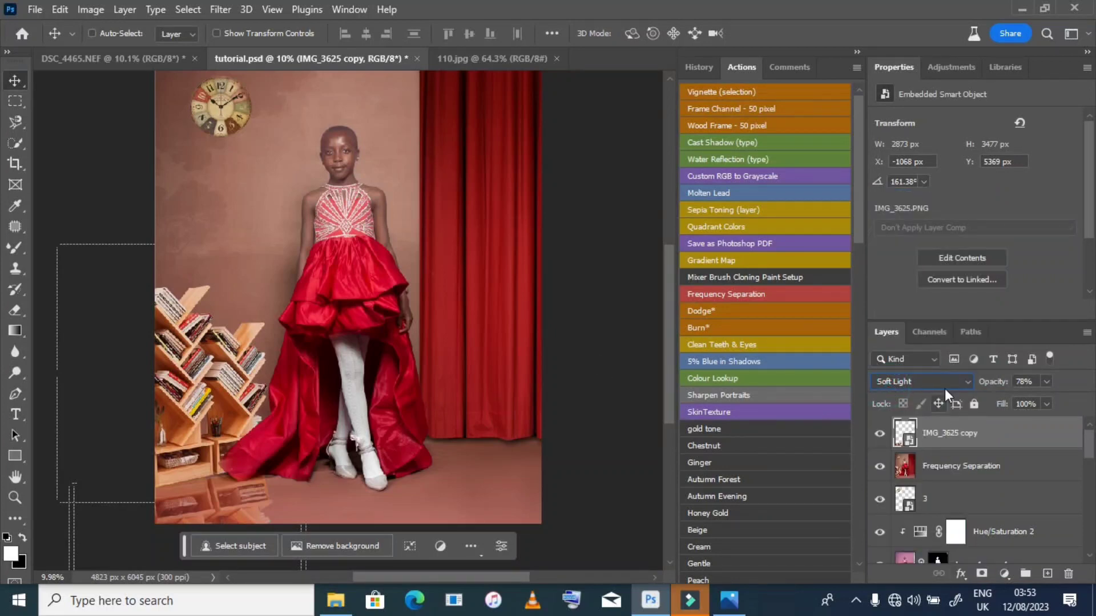
pyautogui.click(1026, 402)
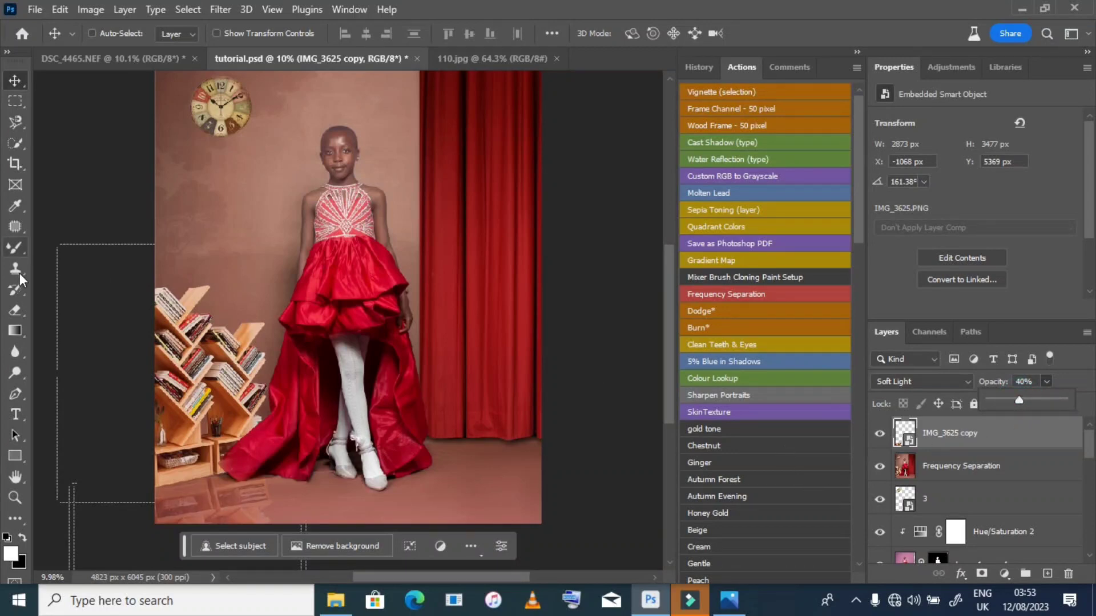
# - Rasterize the IMG_3625 copy layer for editing with the Eraser tool
pyautogui.click(16, 310)
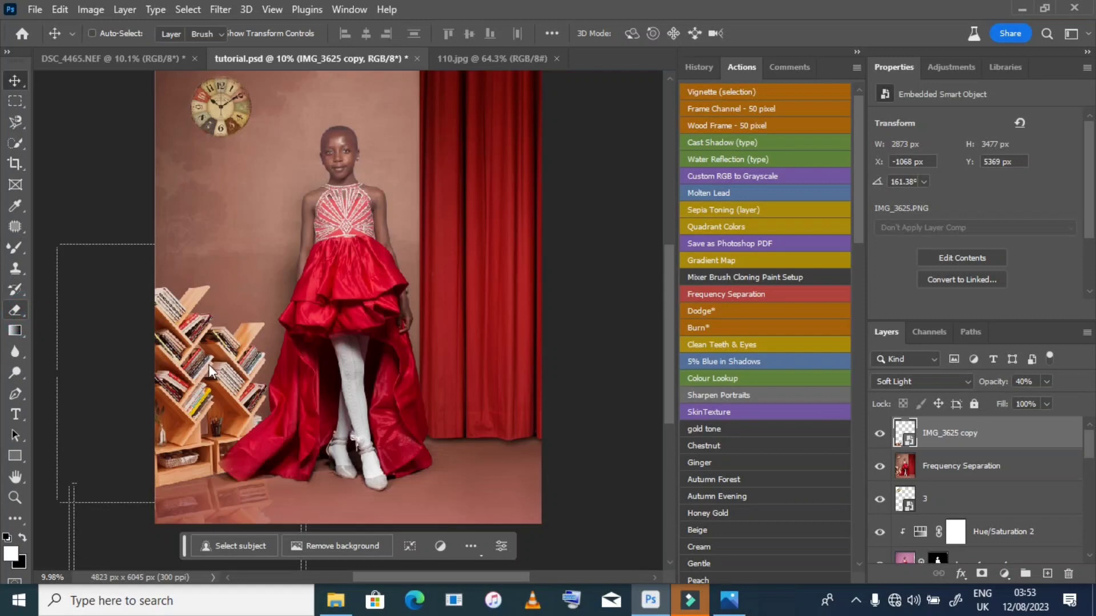
pyautogui.click(16, 310)
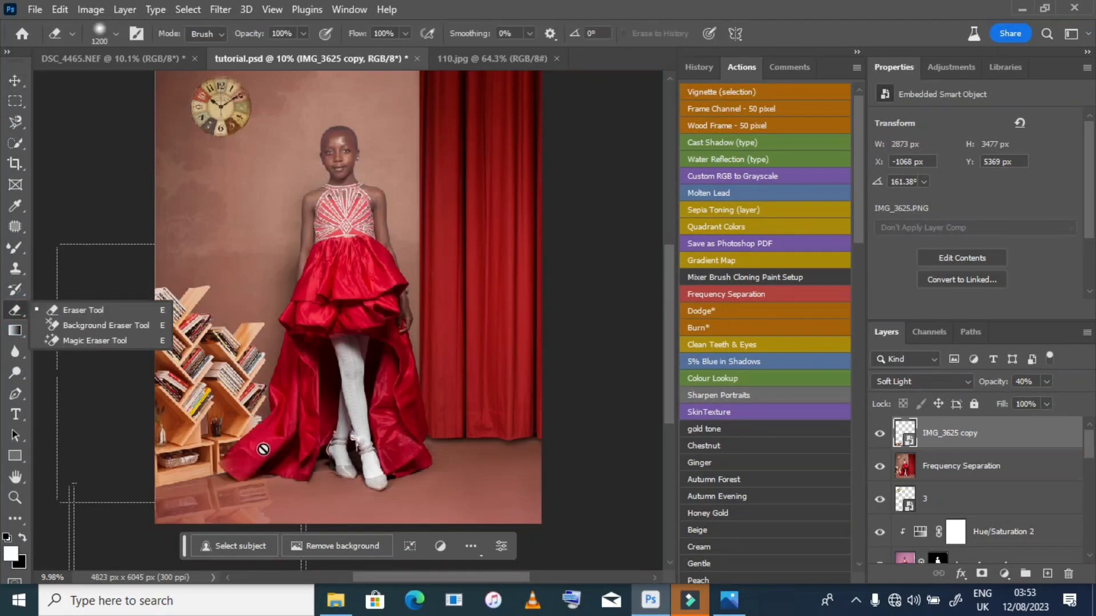
pyautogui.click(256, 425)
pyautogui.click(483, 230)
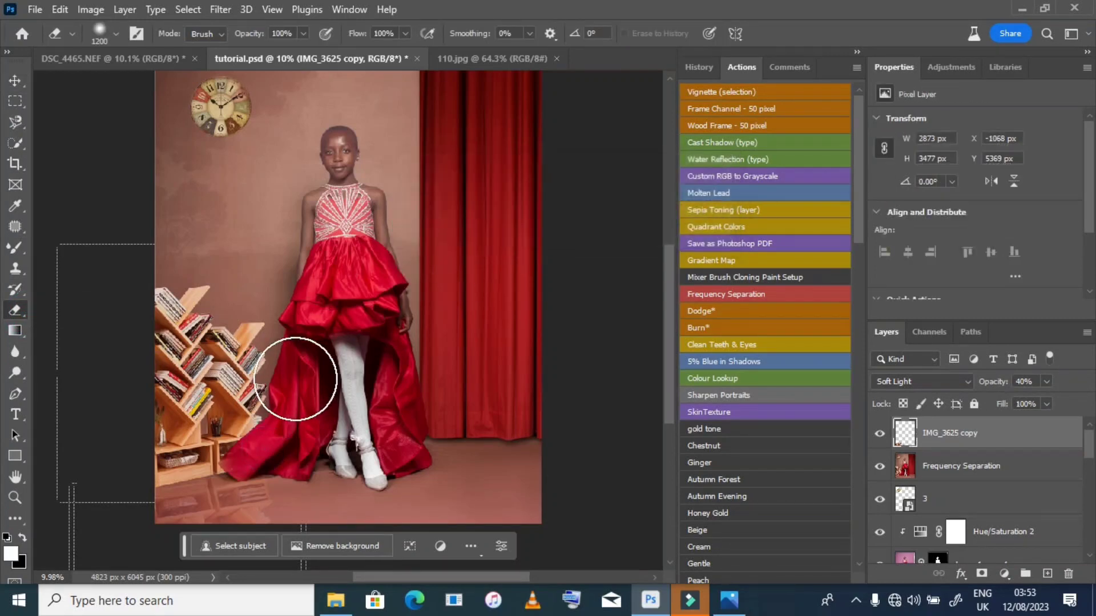
# - Reduce the eraser size to 175 and erase the bookshelf reflection where it overlaps the dress hem
pyautogui.press('[')
pyautogui.press('[')
pyautogui.press('[')
pyautogui.press('[')
pyautogui.press('[')
pyautogui.press('[')
pyautogui.press('[')
pyautogui.press('[')
pyautogui.press('[')
pyautogui.press('[')
pyautogui.press('[')
pyautogui.press('[')
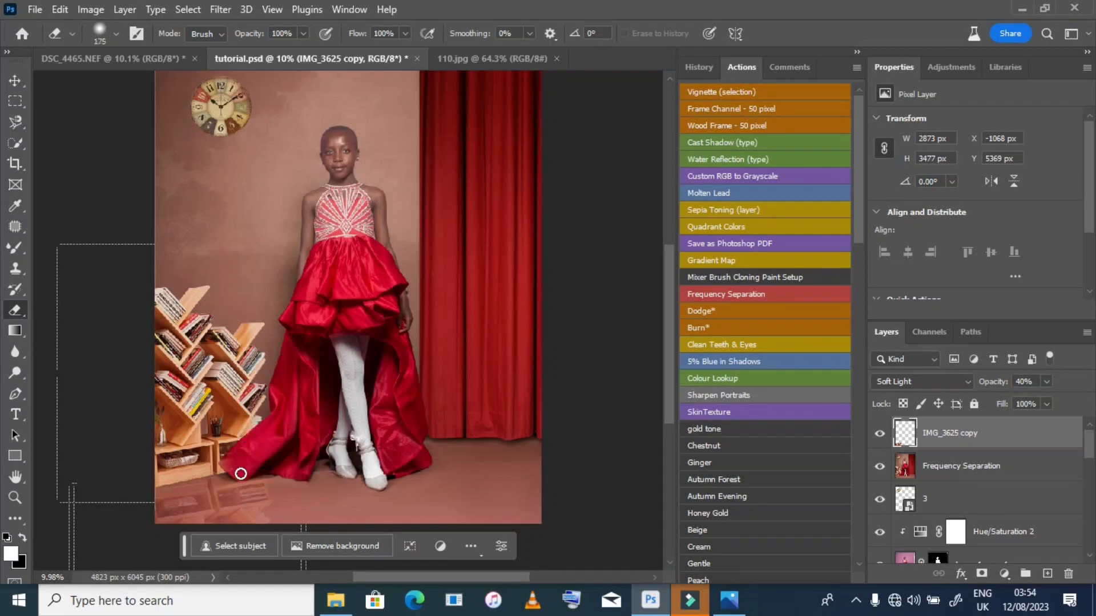
pyautogui.moveTo(240, 475)
pyautogui.mouseDown()
pyautogui.moveTo(252, 455)
pyautogui.moveTo(240, 474)
pyautogui.moveTo(276, 468)
pyautogui.moveTo(247, 463)
pyautogui.moveTo(308, 442)
pyautogui.moveTo(257, 445)
pyautogui.moveTo(273, 448)
pyautogui.mouseUp()
# - Apply a Gaussian Blur with a 10.0 pixel radius to the bookshelf reflection
pyautogui.click(224, 16)
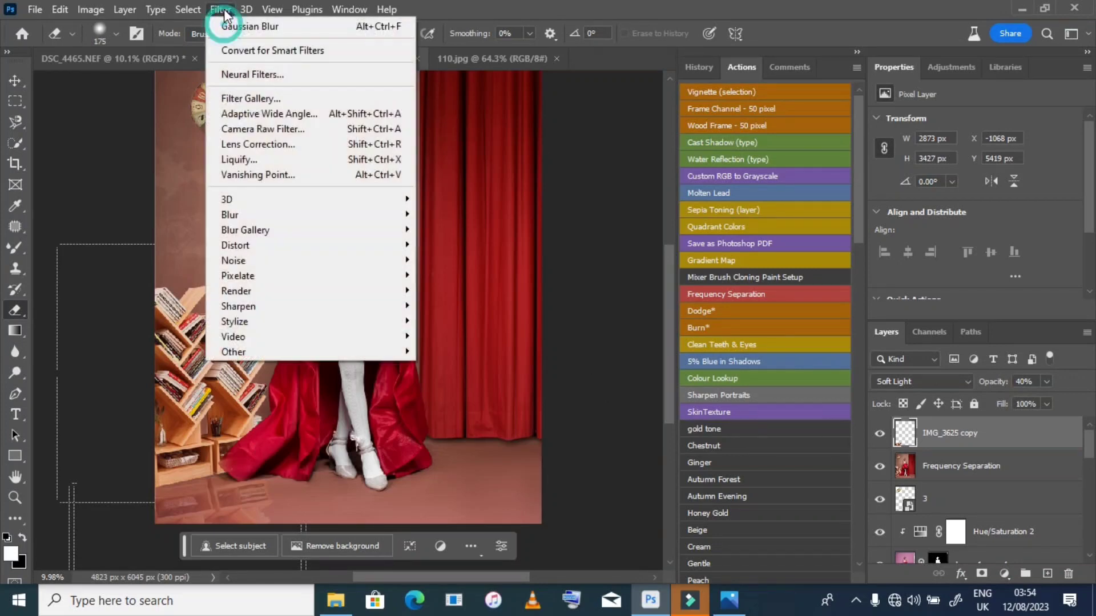
pyautogui.moveTo(269, 215)
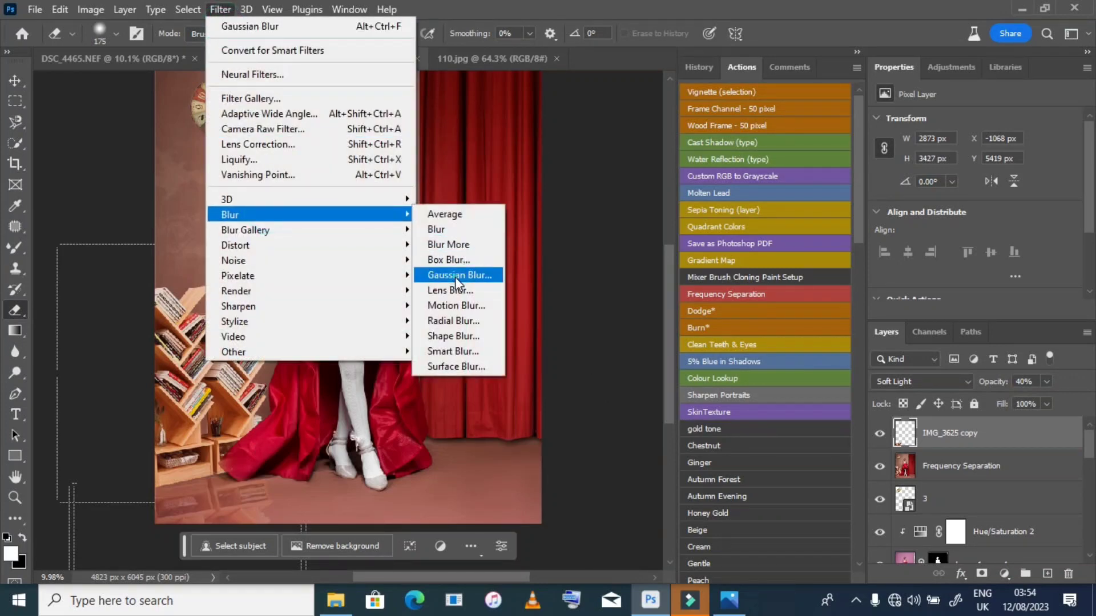
pyautogui.click(453, 275)
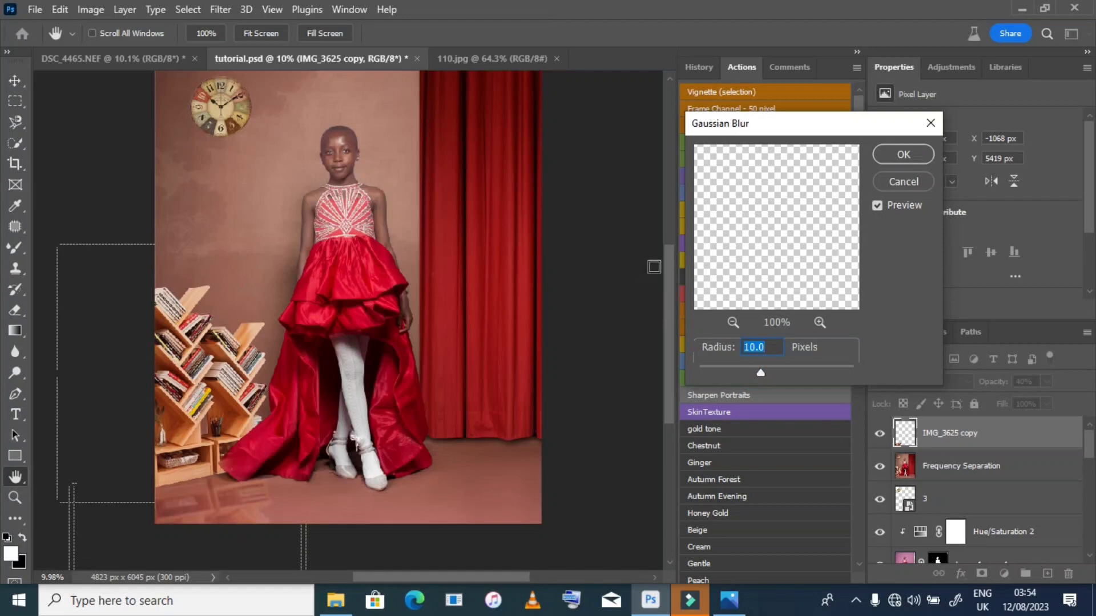
pyautogui.click(884, 152)
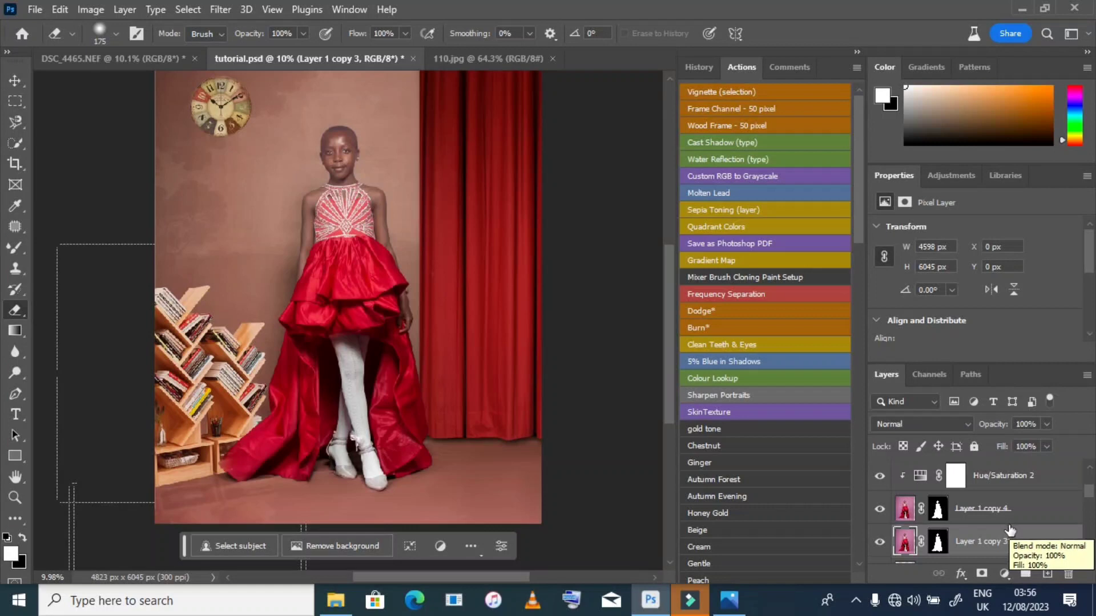
# - Move the masked subject layer, Layer 1 copy 3, to the top of the stack above IMG_3625 copy
pyautogui.moveTo(1010, 531); pyautogui.dragTo(1027, 465)
pyautogui.moveTo(1026, 502); pyautogui.dragTo(1032, 474)
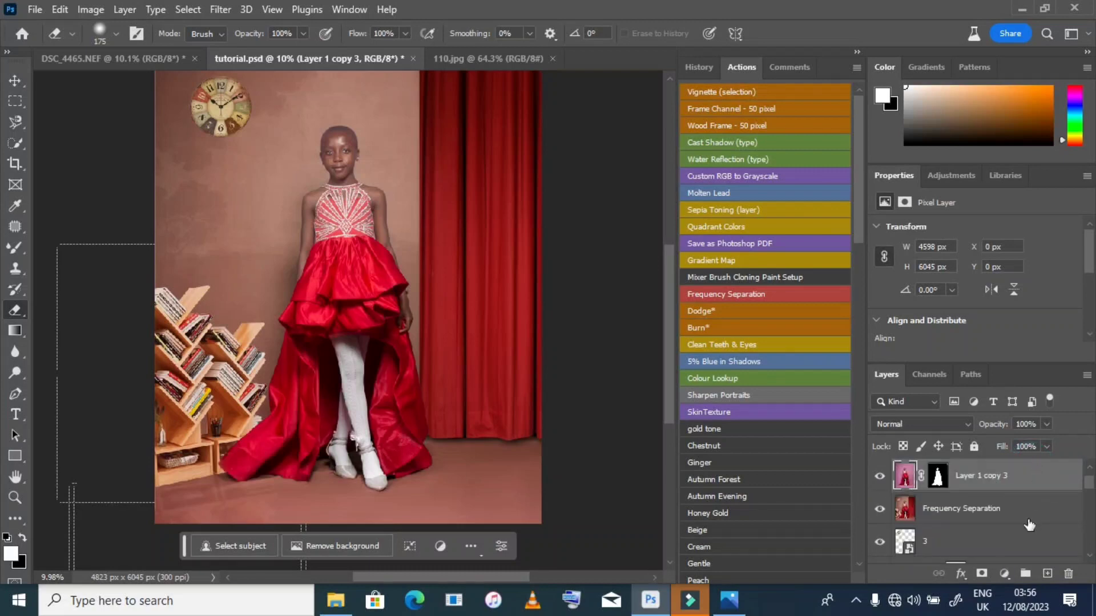
pyautogui.scroll(1, 1022, 513)
pyautogui.moveTo(1026, 495); pyautogui.dragTo(1037, 467)
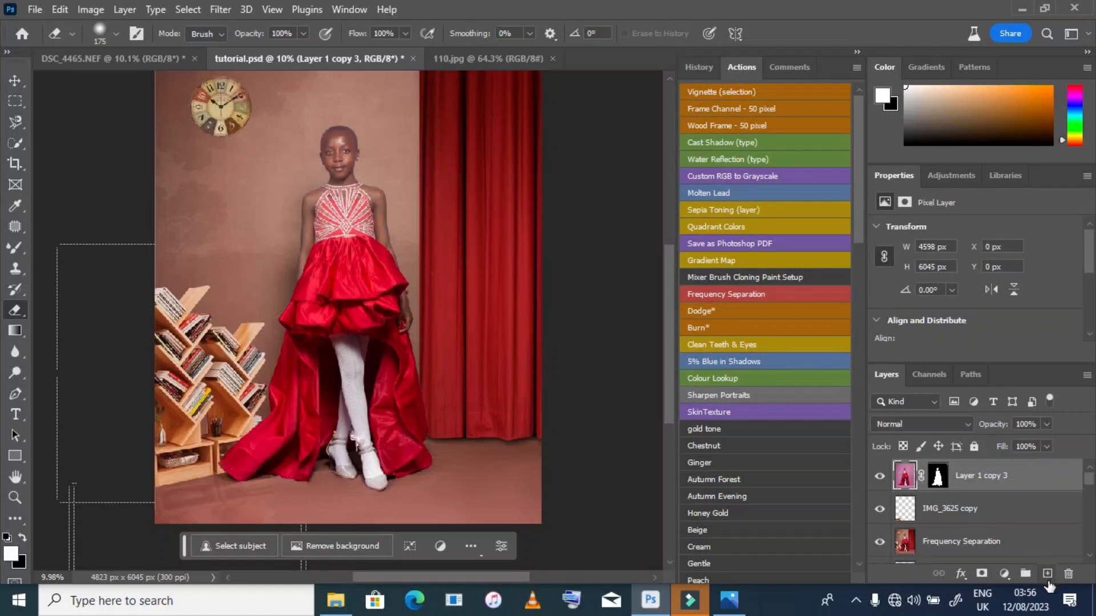
# - Add a new empty layer and merge it with Layer 1 copy 3 to flatten the subject's mask
pyautogui.click(1047, 575)
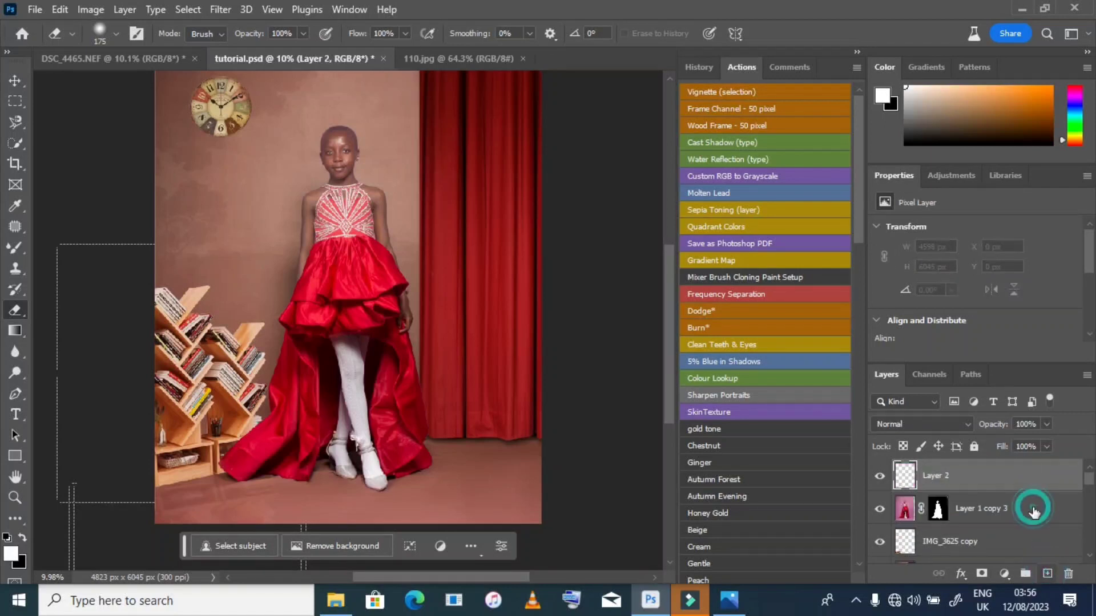
pyautogui.keyDown('shift'); pyautogui.click(1034, 513); pyautogui.keyUp('shift')
pyautogui.hotkey('ctrl', 'e')
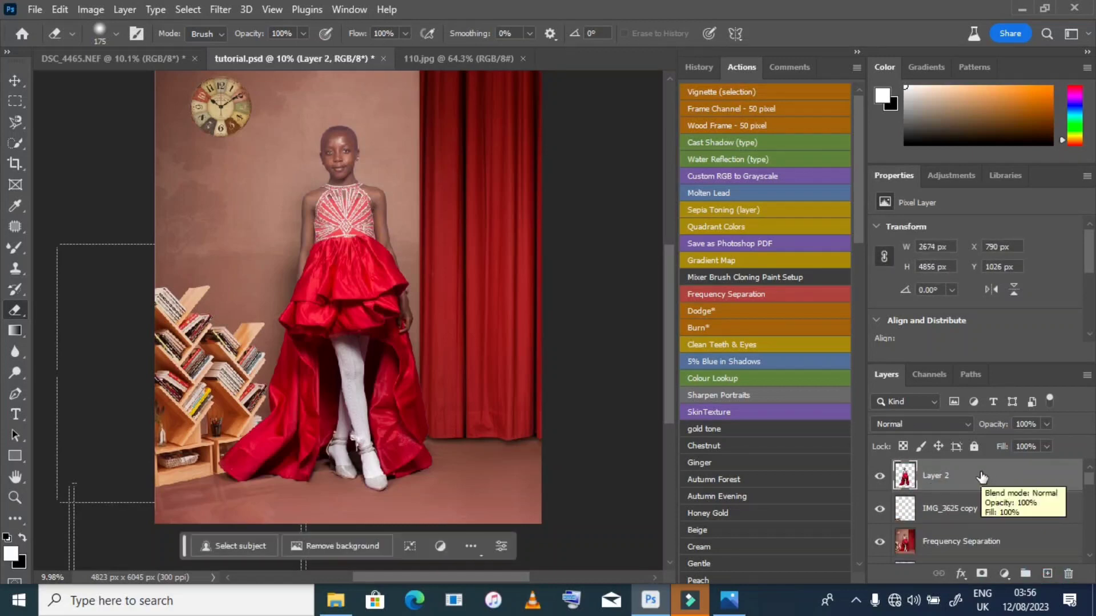
# - Flip the subject on Layer 2 vertically and position it beneath the shoes and dress hem as a floor reflection
pyautogui.click(14, 79)
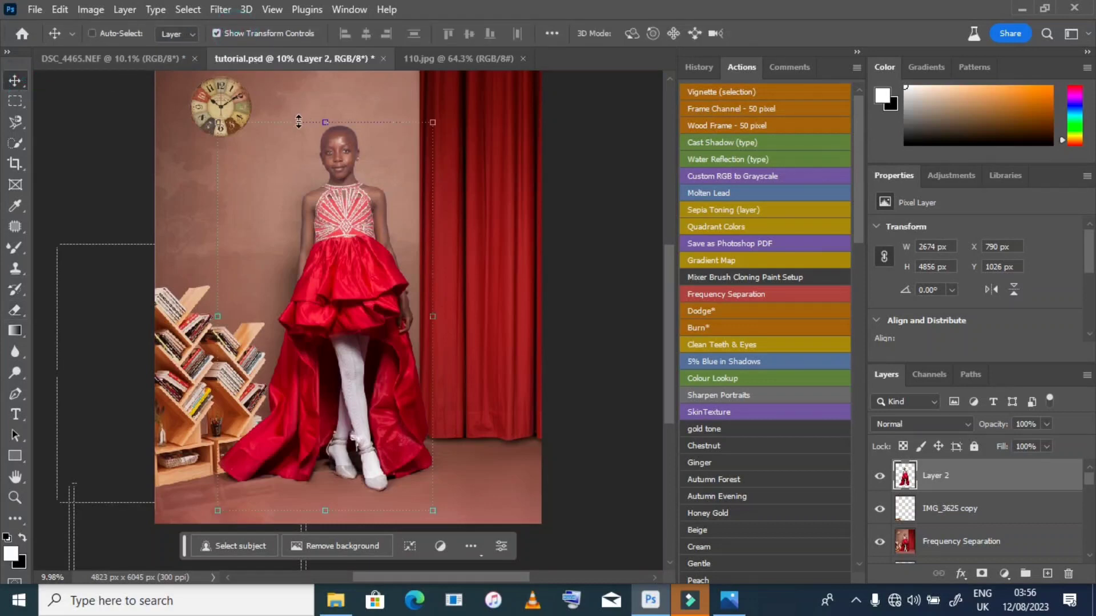
pyautogui.click(298, 121)
pyautogui.rightClick(305, 154)
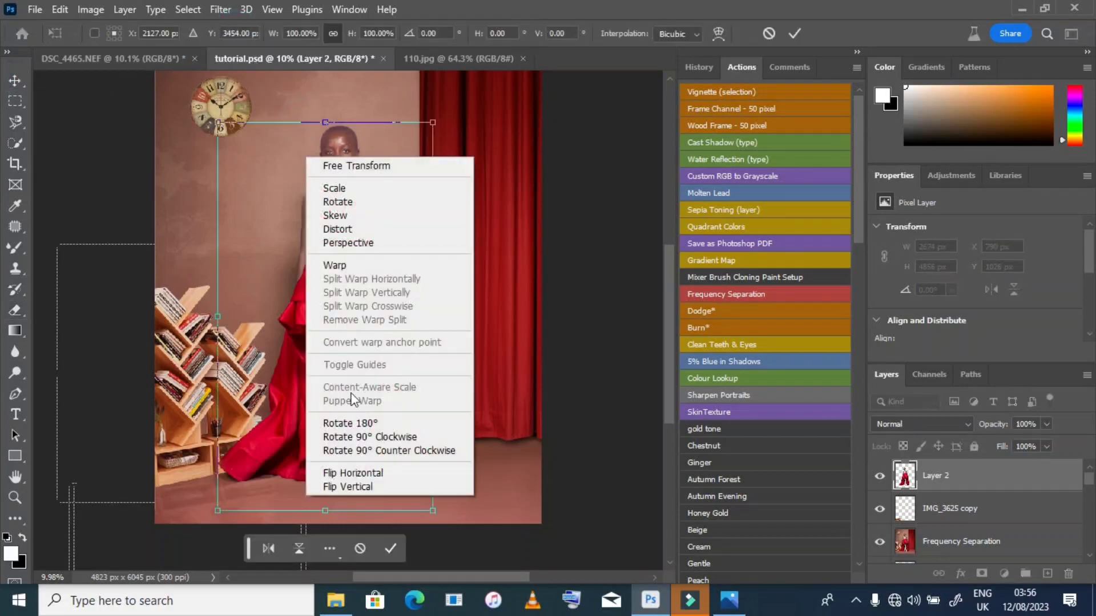
pyautogui.click(347, 487)
pyautogui.moveTo(335, 175); pyautogui.dragTo(379, 492)
pyautogui.press('Return')
# - Set the subject reflection's opacity to 38% and mask its overlap with the shoes and hem using a black brush at size 250
pyautogui.press('3')
pyautogui.press('8')
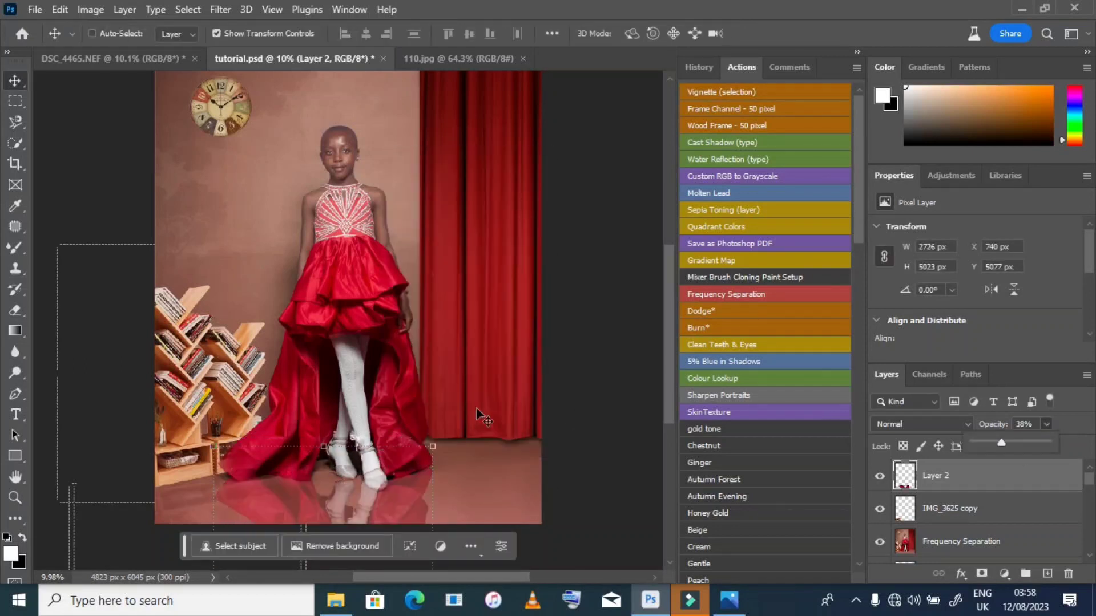
pyautogui.hotkey('ctrl', 'shift', 'm')
pyautogui.press('b')
pyautogui.press('x')
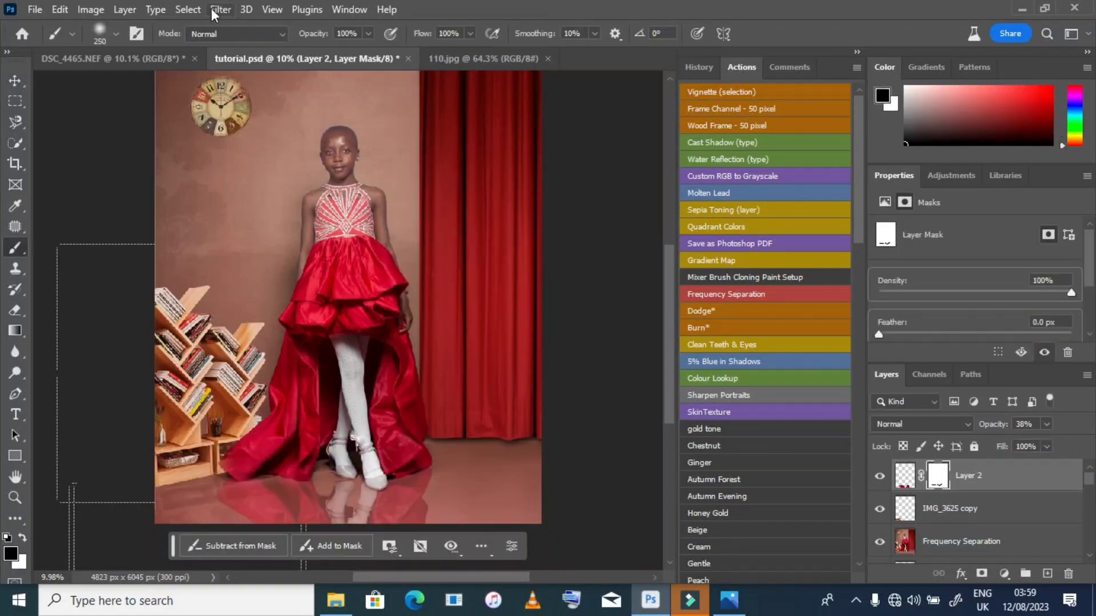
pyautogui.click(214, 11)
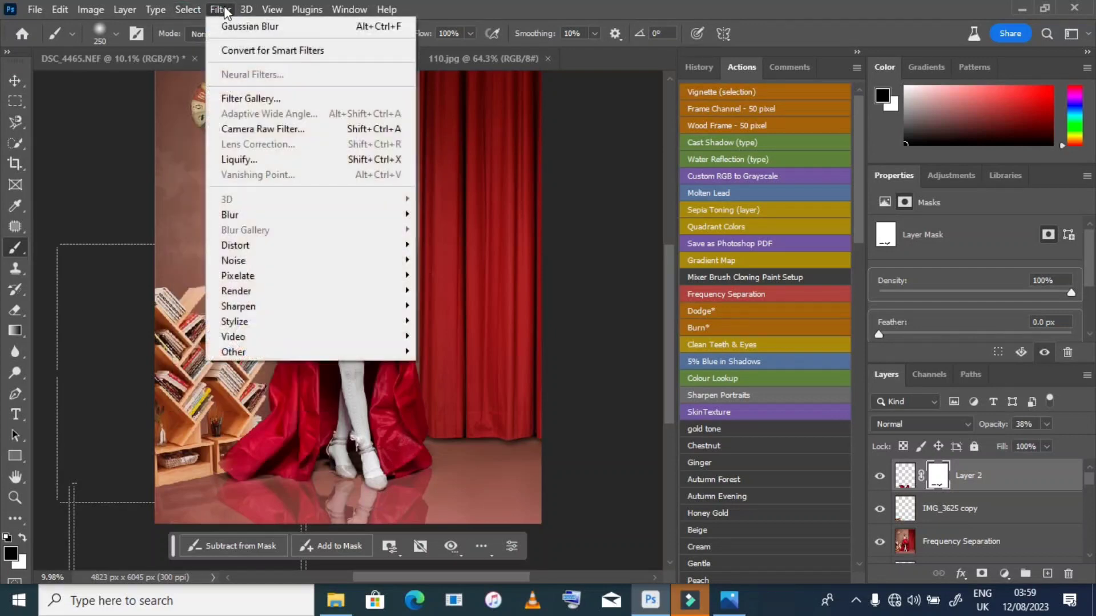
pyautogui.click(260, 216)
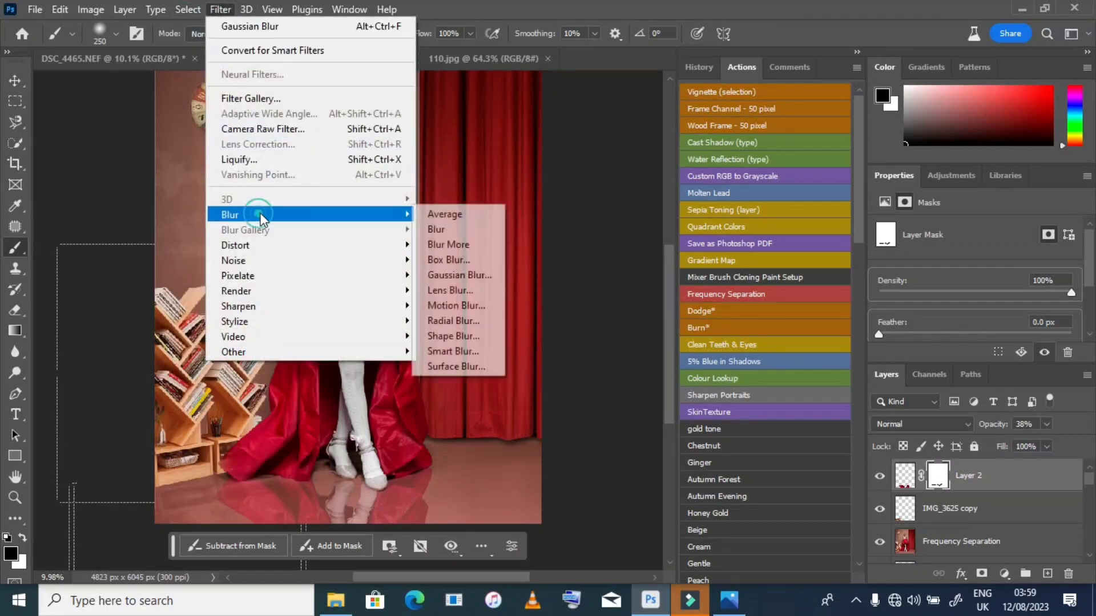
pyautogui.click(458, 275)
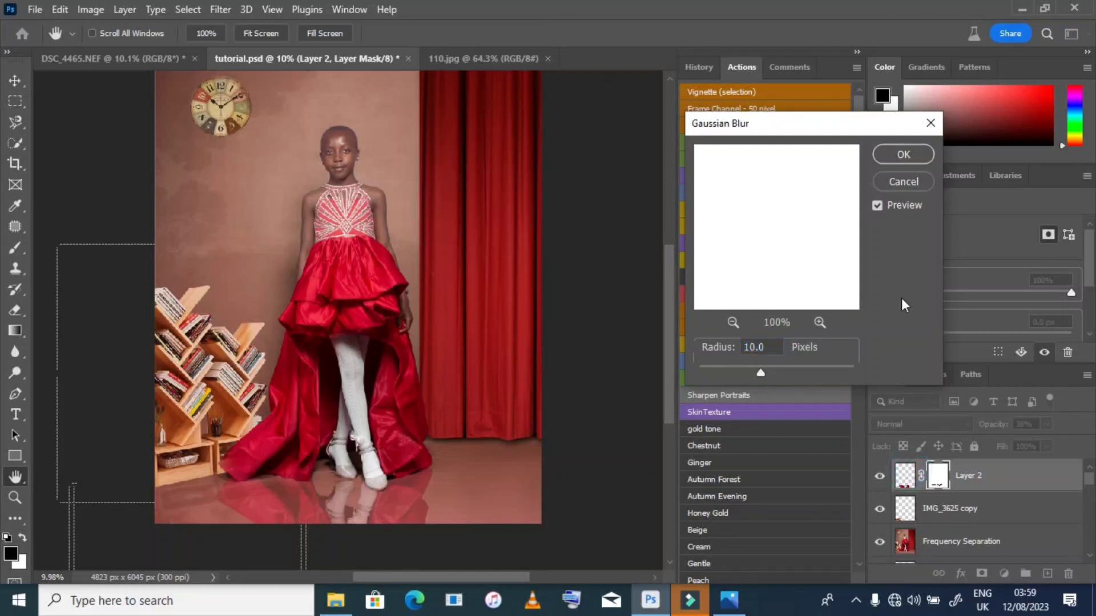
pyautogui.click(905, 181)
# - Apply an 18-pixel Gaussian Blur to the subject reflection's pixels on Layer 2 and set the layer's opacity to 24%
pyautogui.click(904, 475)
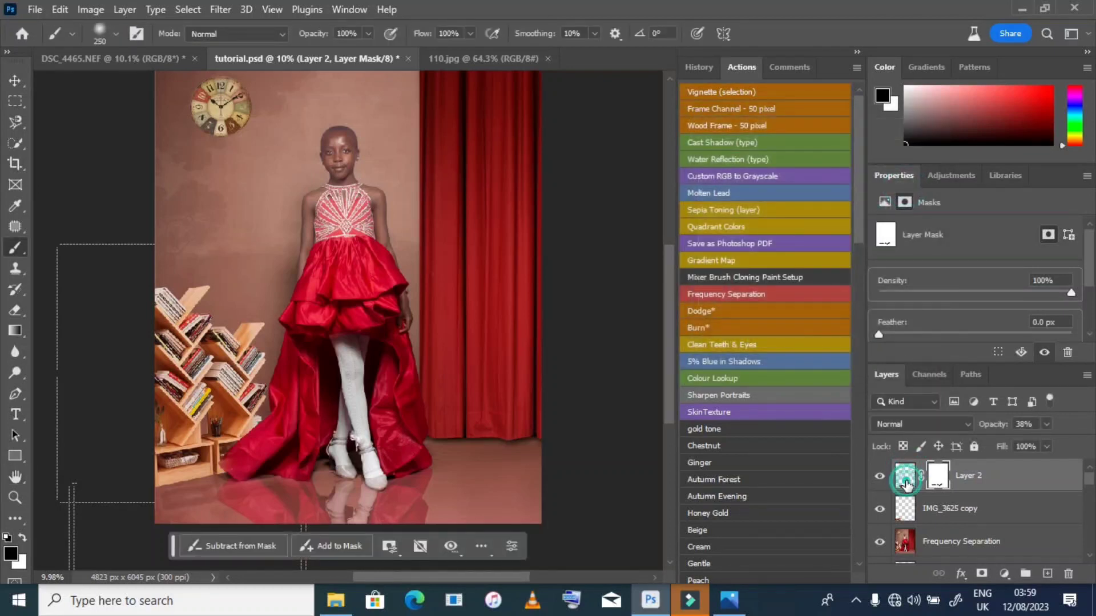
pyautogui.click(220, 10)
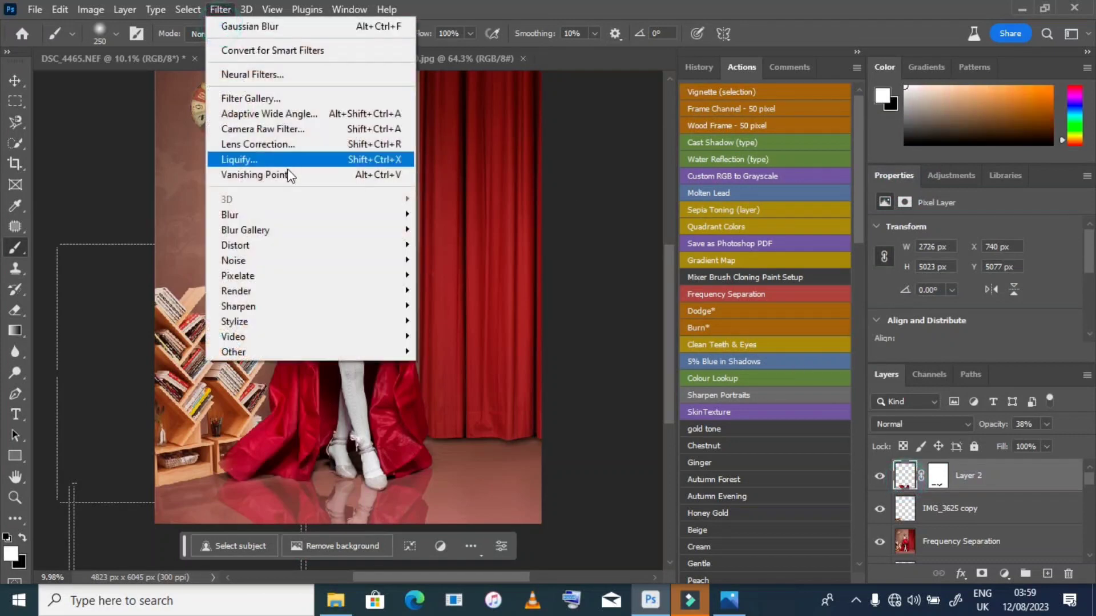
pyautogui.click(289, 215)
pyautogui.click(454, 276)
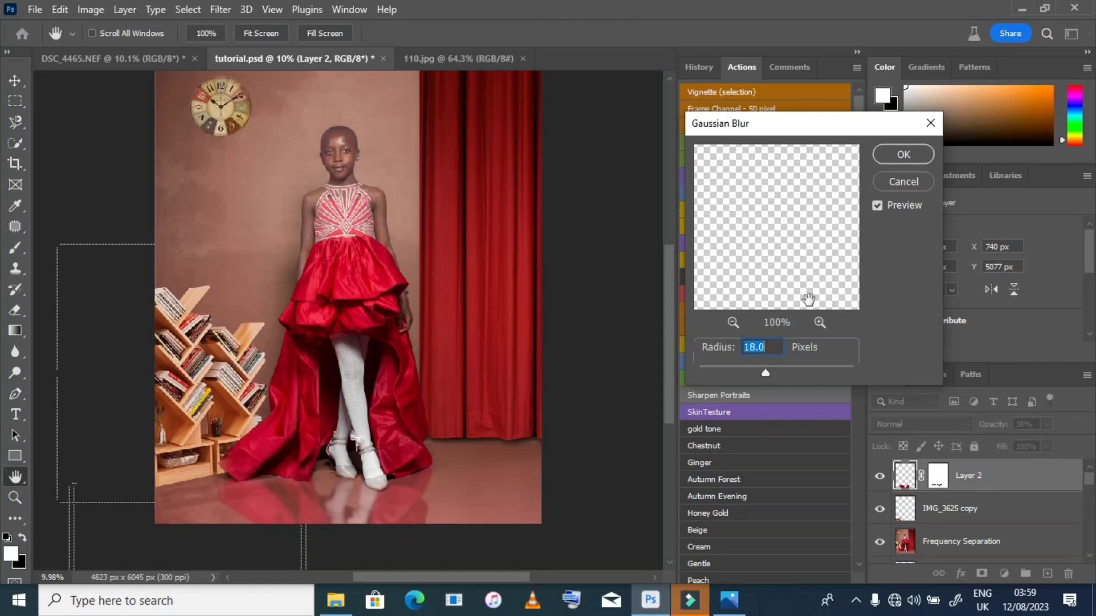
pyautogui.click(906, 154)
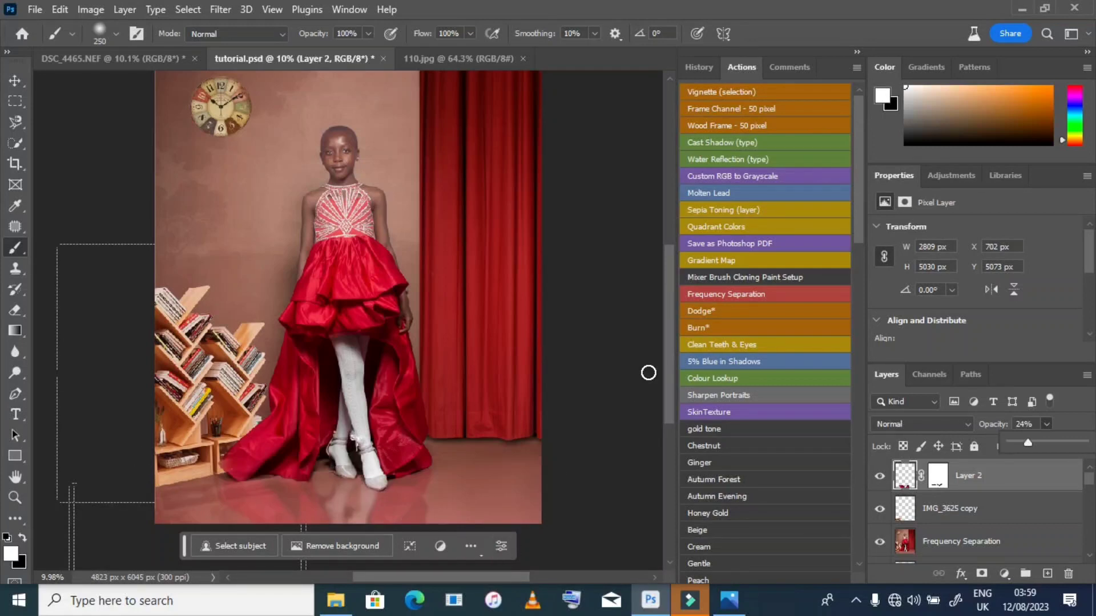
# - Place the pink teddy bear image 1.png into tutorial.psd, scaled to 52.35% over the floor beside the subject's legs
pyautogui.moveTo(335, 599)
pyautogui.click(325, 557)
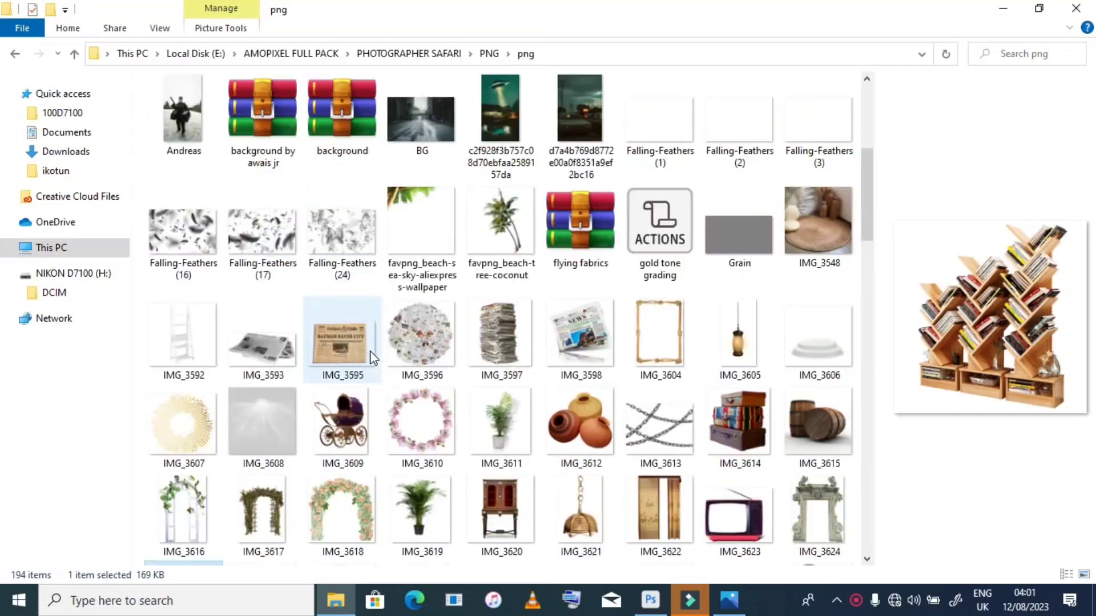
pyautogui.scroll(5, 374, 358)
pyautogui.scroll(-4, 365, 318)
pyautogui.scroll(4, 406, 289)
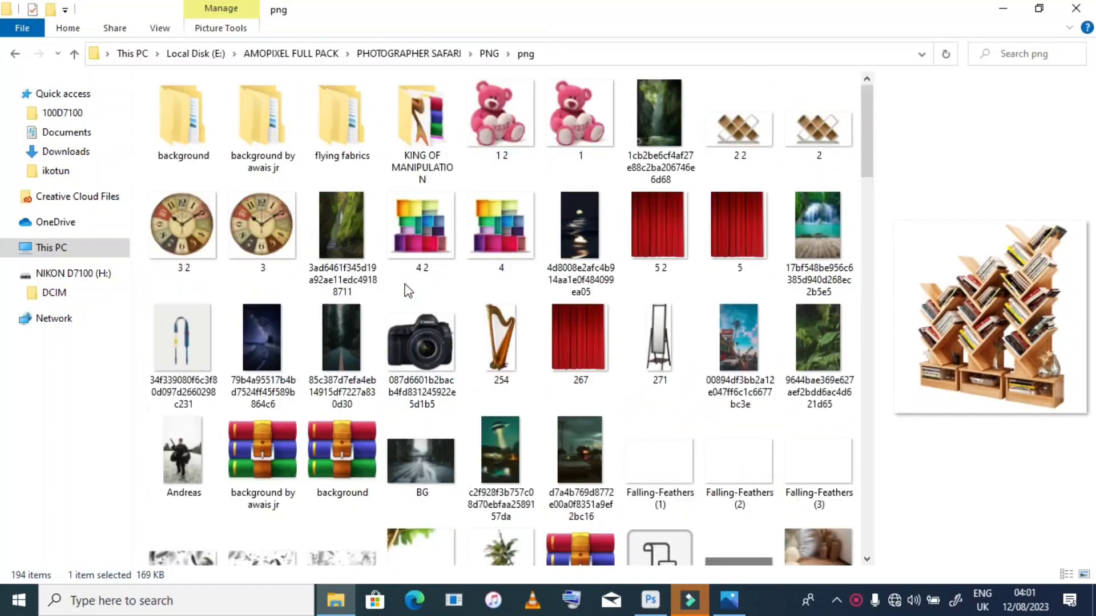
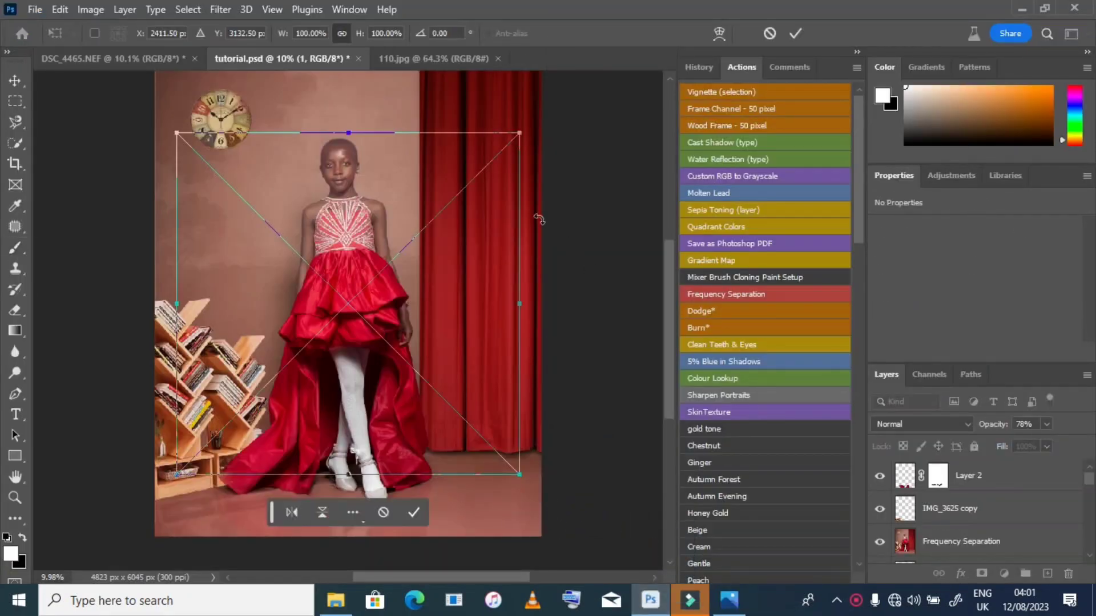
pyautogui.moveTo(519, 136); pyautogui.dragTo(514, 363)
pyautogui.moveTo(544, 322); pyautogui.dragTo(518, 352)
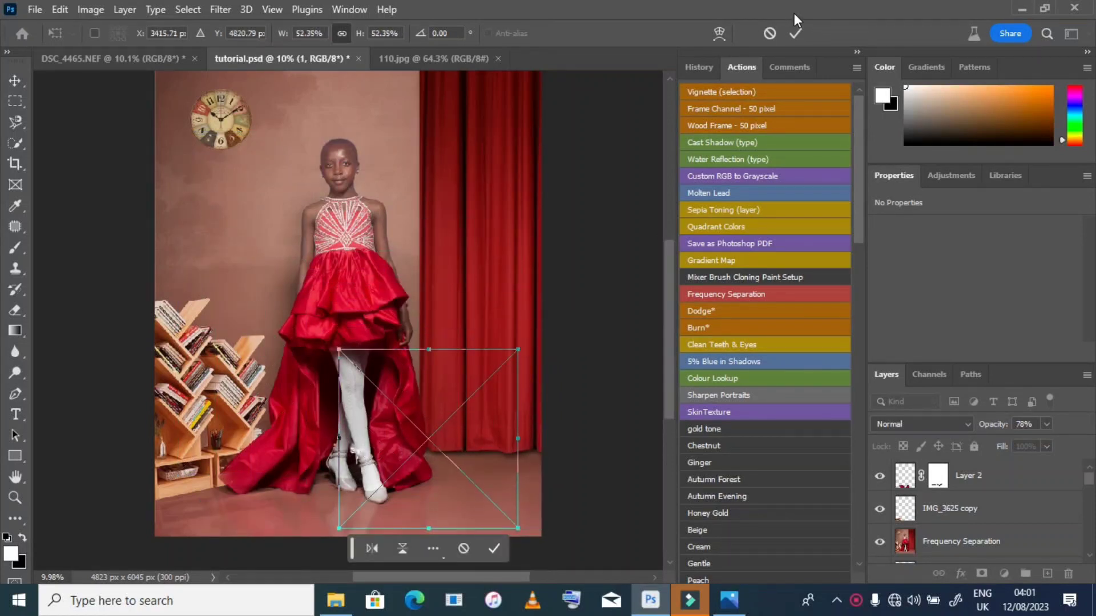
pyautogui.click(795, 33)
# - Move the teddy bear layer 1 directly above the Frequency Separation layer
pyautogui.scroll(-2, 994, 504)
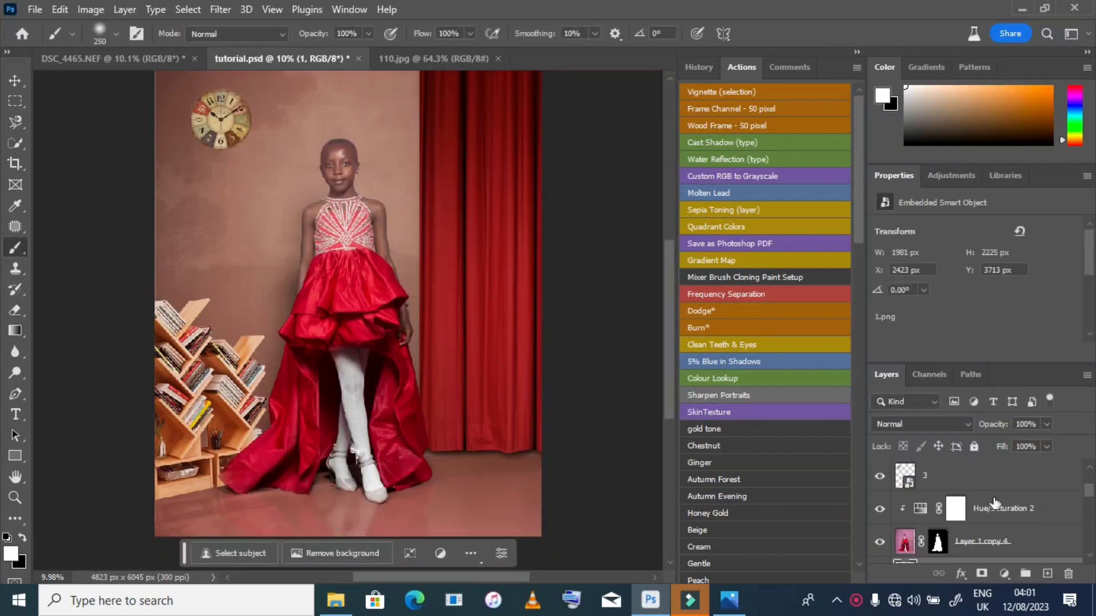
pyautogui.scroll(-1, 995, 504)
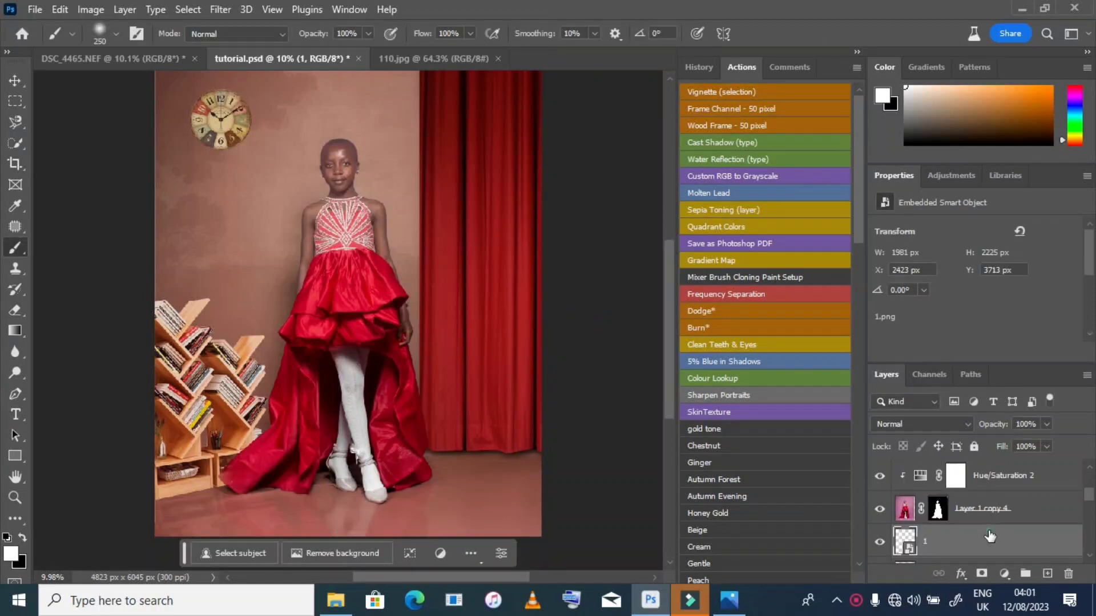
pyautogui.scroll(2, 999, 513)
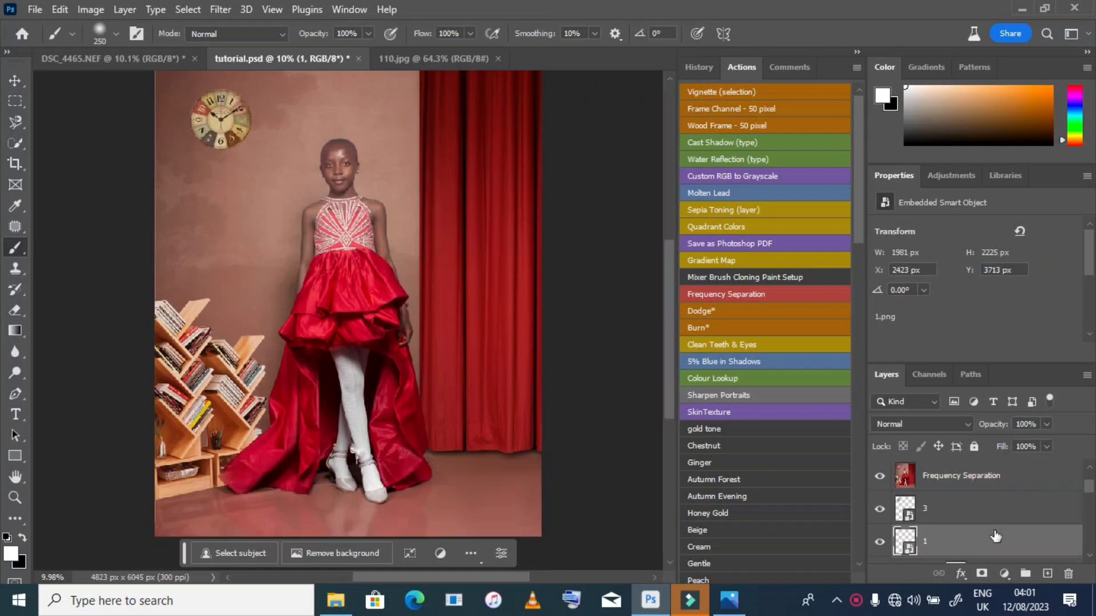
pyautogui.moveTo(994, 536); pyautogui.dragTo(994, 475)
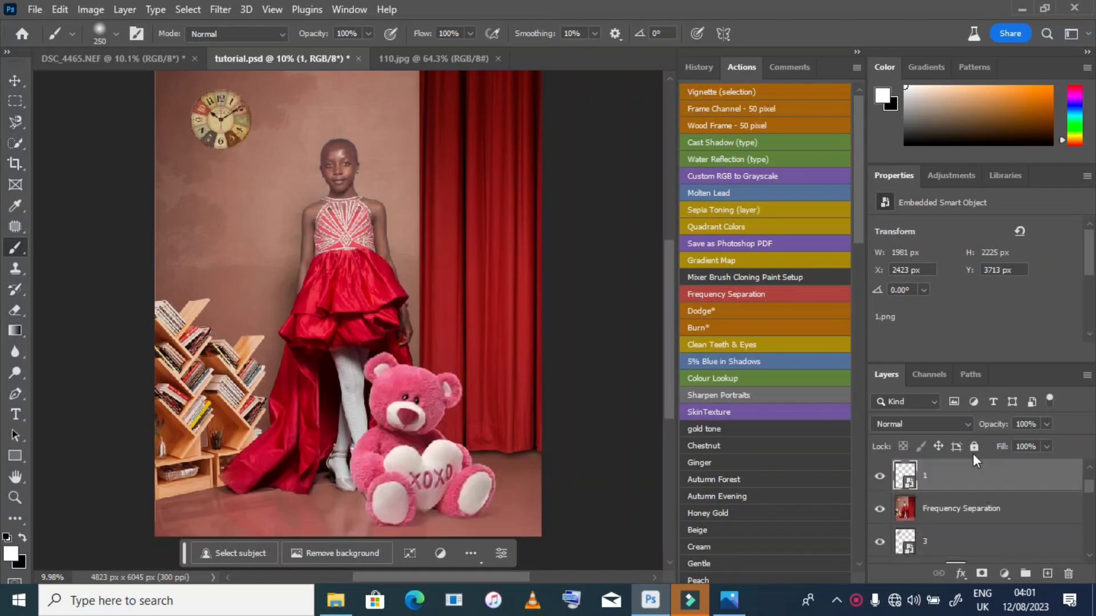
# - Flip the teddy bear horizontally, scale it to 29.34% and seat it on the floor in front of the curtain
pyautogui.click(23, 77)
pyautogui.rightClick(442, 361)
pyautogui.click(513, 361)
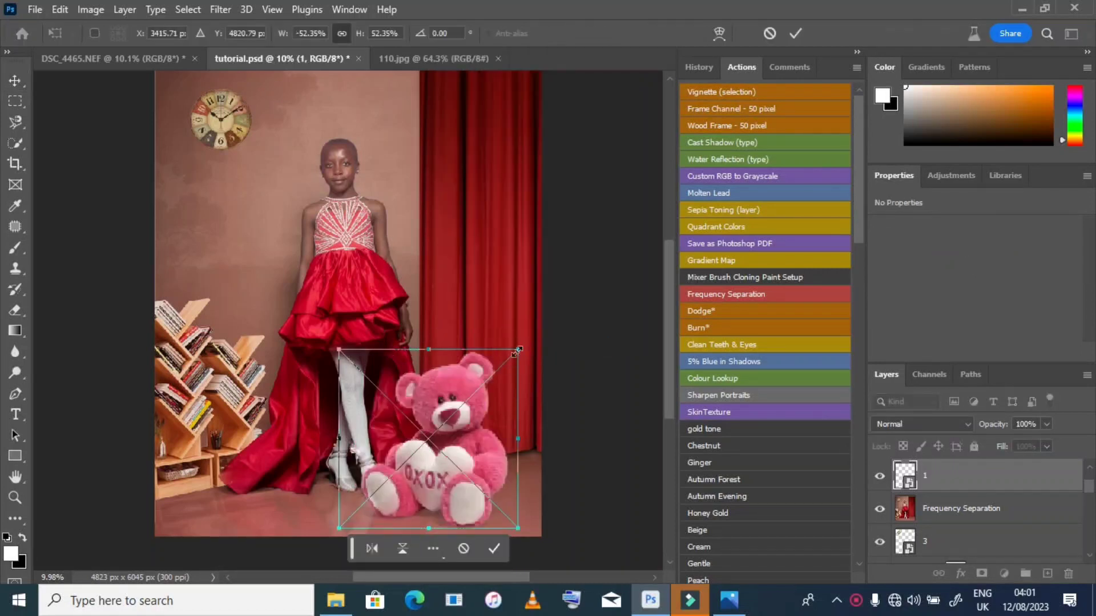
pyautogui.moveTo(508, 350); pyautogui.dragTo(513, 411)
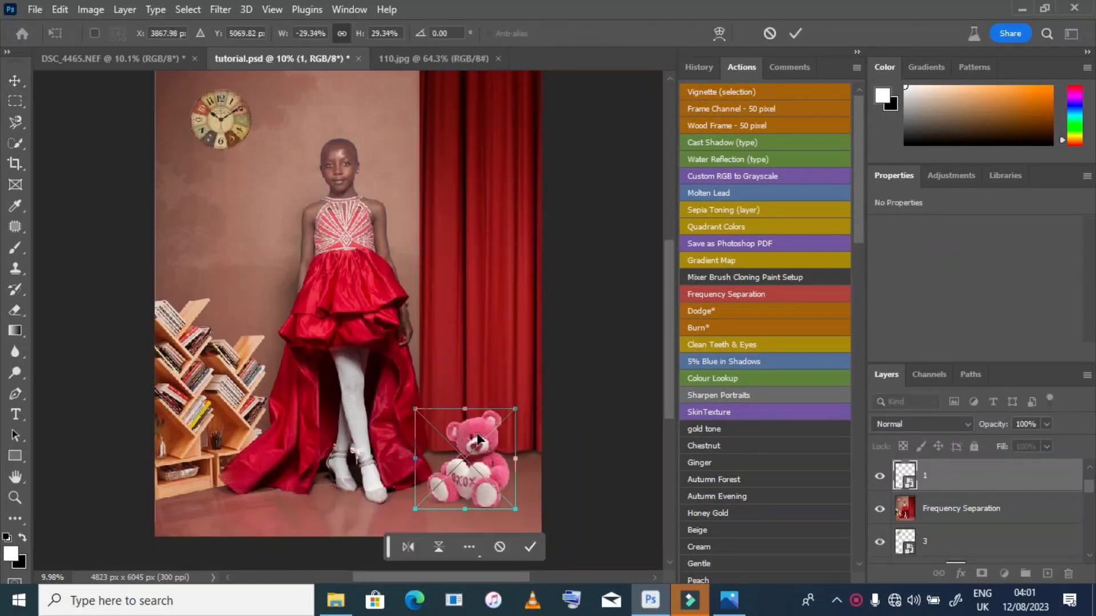
pyautogui.moveTo(475, 448)
pyautogui.mouseDown()
pyautogui.moveTo(484, 446)
pyautogui.moveTo(477, 457)
pyautogui.mouseUp()
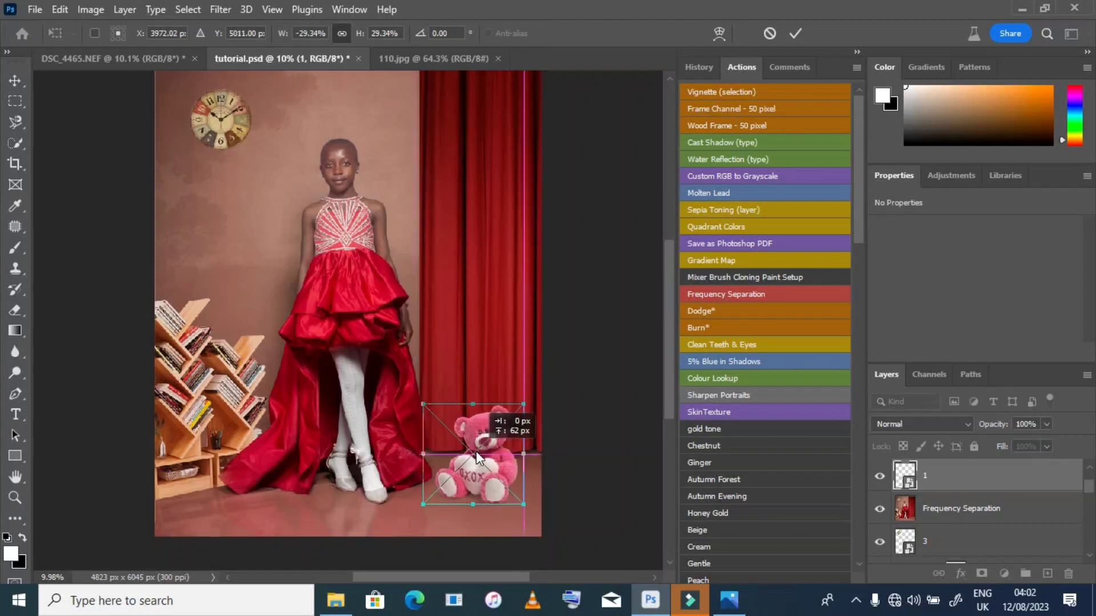
pyautogui.click(795, 33)
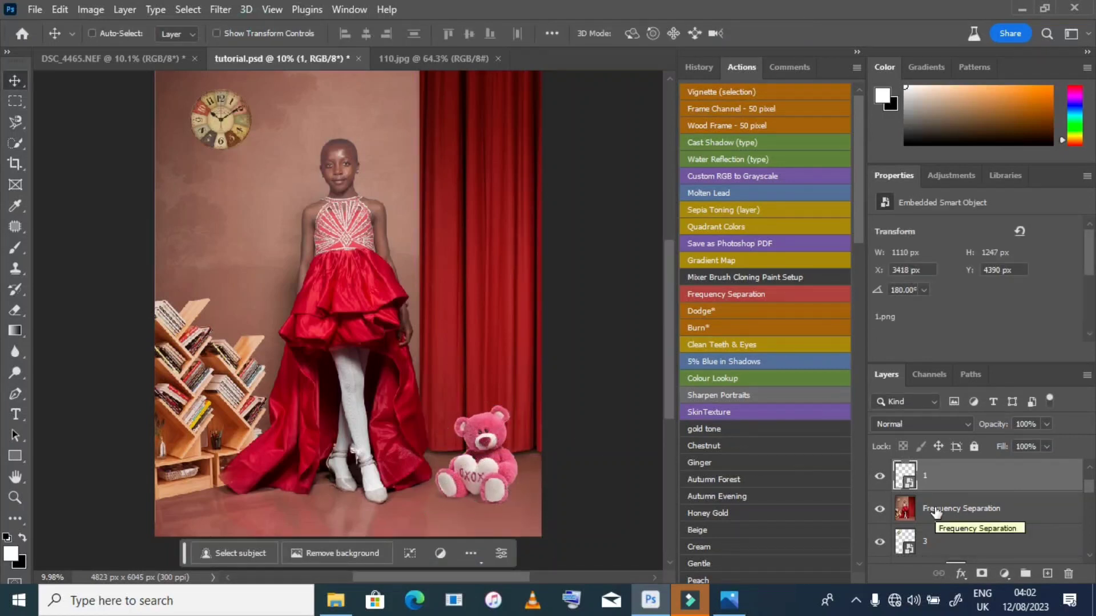
# - Duplicate the teddy bear layer, flip the lower copy vertically and position it directly beneath the bear
pyautogui.hotkey('ctrl', 'j')
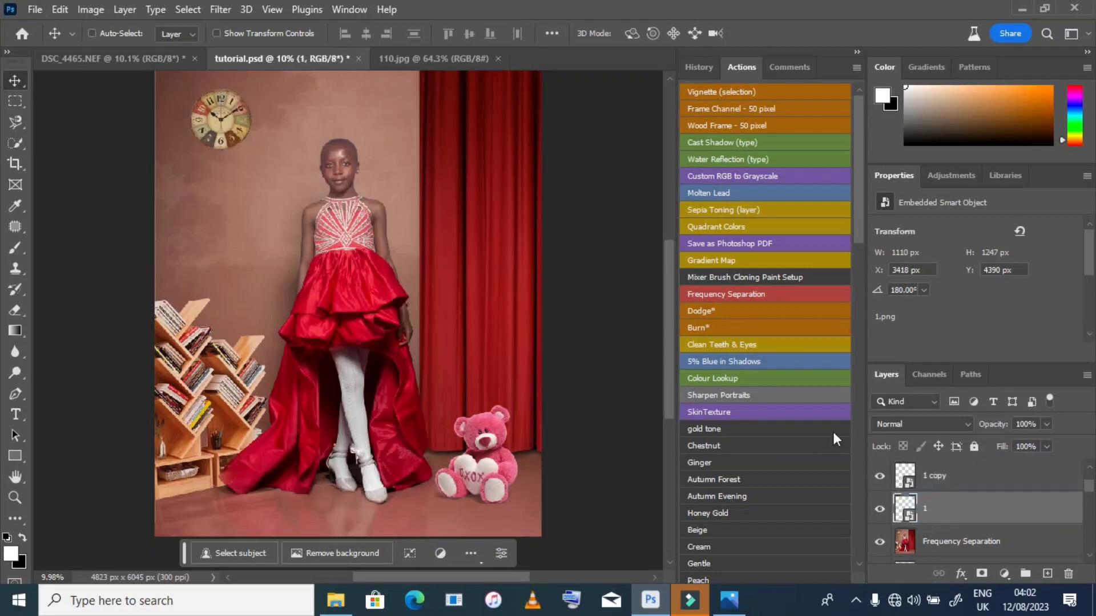
pyautogui.click(216, 33)
pyautogui.rightClick(458, 403)
pyautogui.click(526, 410)
pyautogui.moveTo(486, 411); pyautogui.dragTo(491, 510)
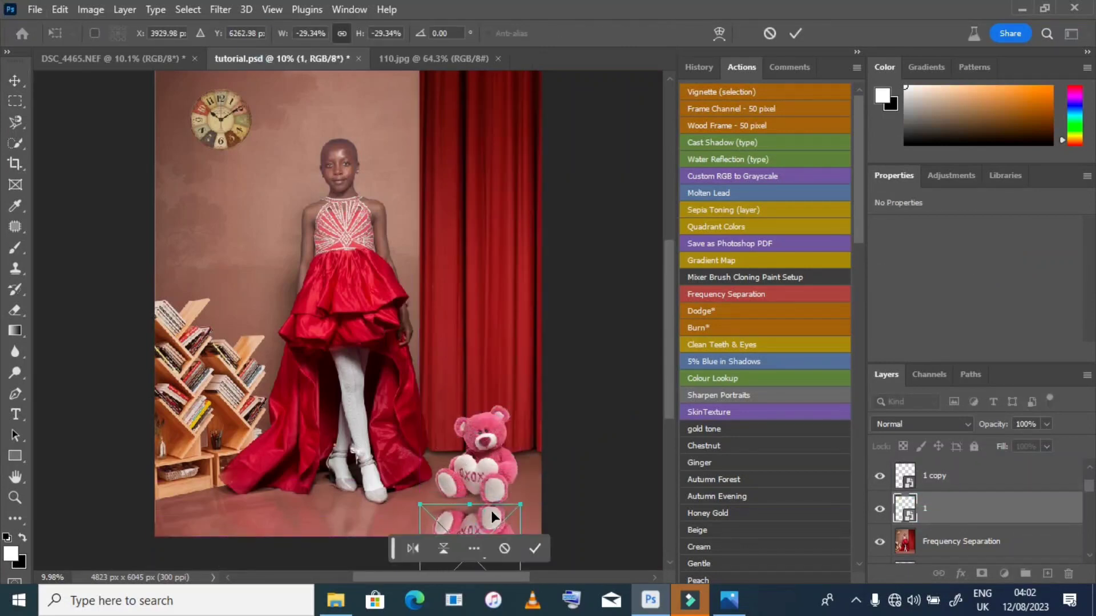
# - Warp the flipped teddy bear so its upper edge meets the seated bear's feet
pyautogui.rightClick(433, 511)
pyautogui.click(456, 285)
pyautogui.moveTo(420, 504); pyautogui.dragTo(432, 481)
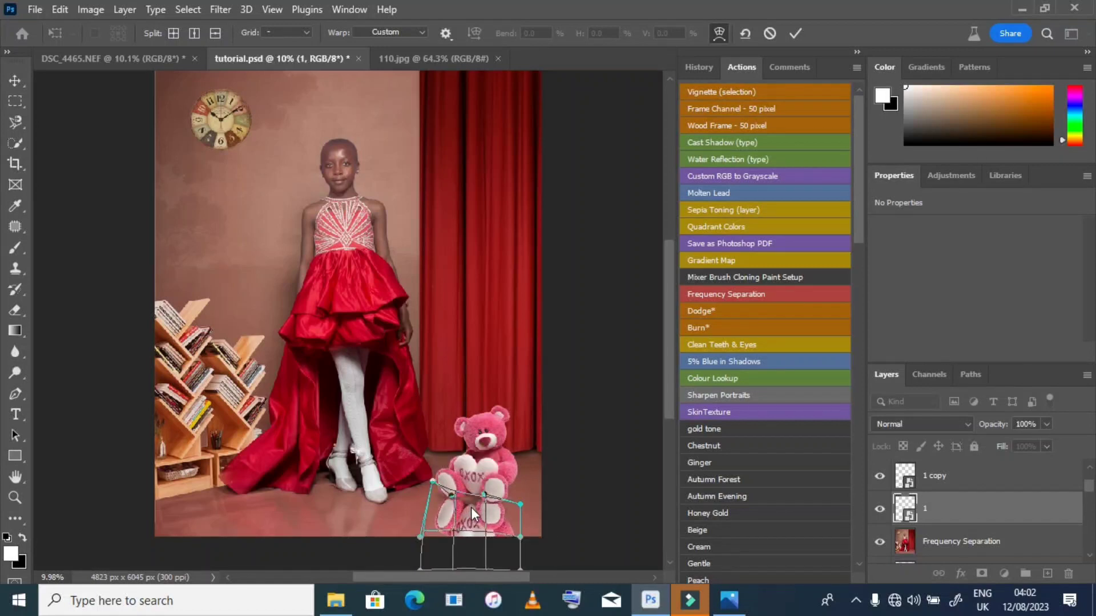
pyautogui.press('Return')
# - Set the teddy bear reflection's opacity to 11% and apply an 18-pixel Gaussian Blur to it
pyautogui.click(1046, 424)
pyautogui.moveTo(1051, 442); pyautogui.dragTo(978, 444)
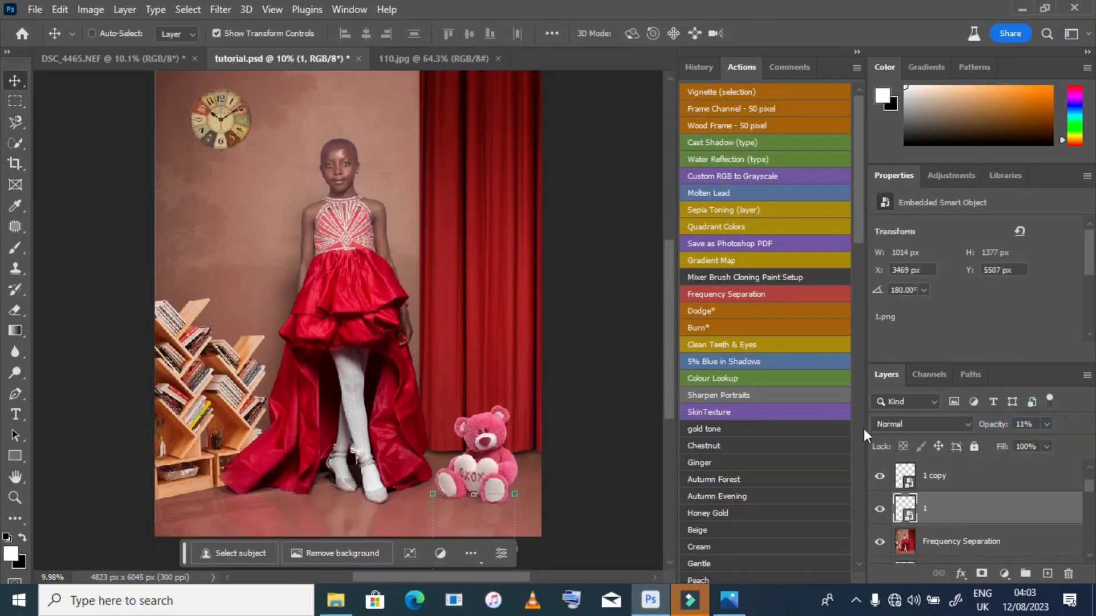
pyautogui.click(221, 9)
pyautogui.click(450, 280)
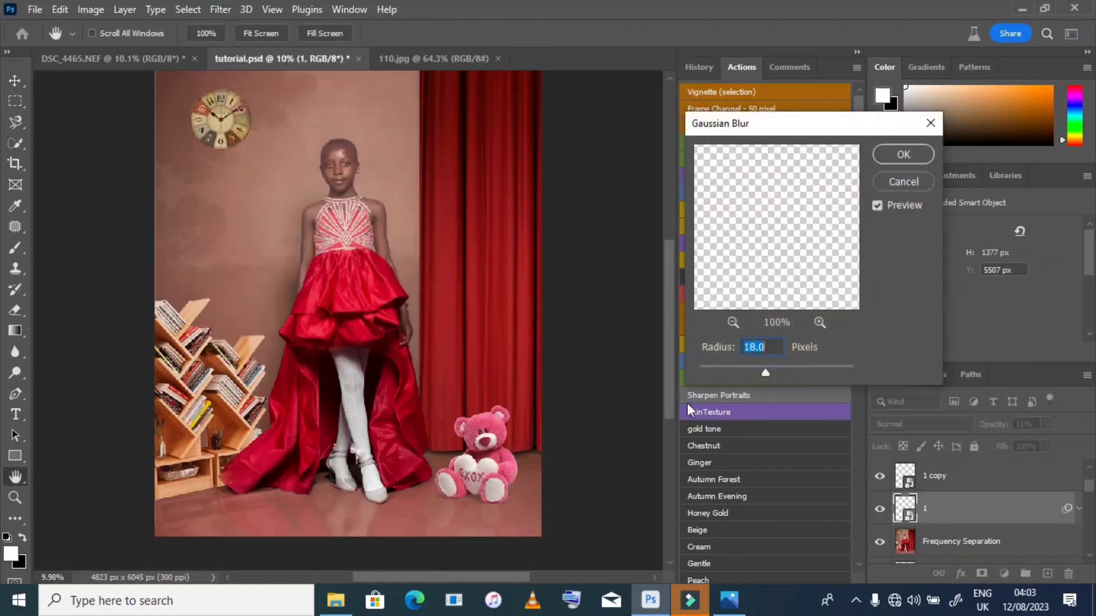
pyautogui.press('Return')
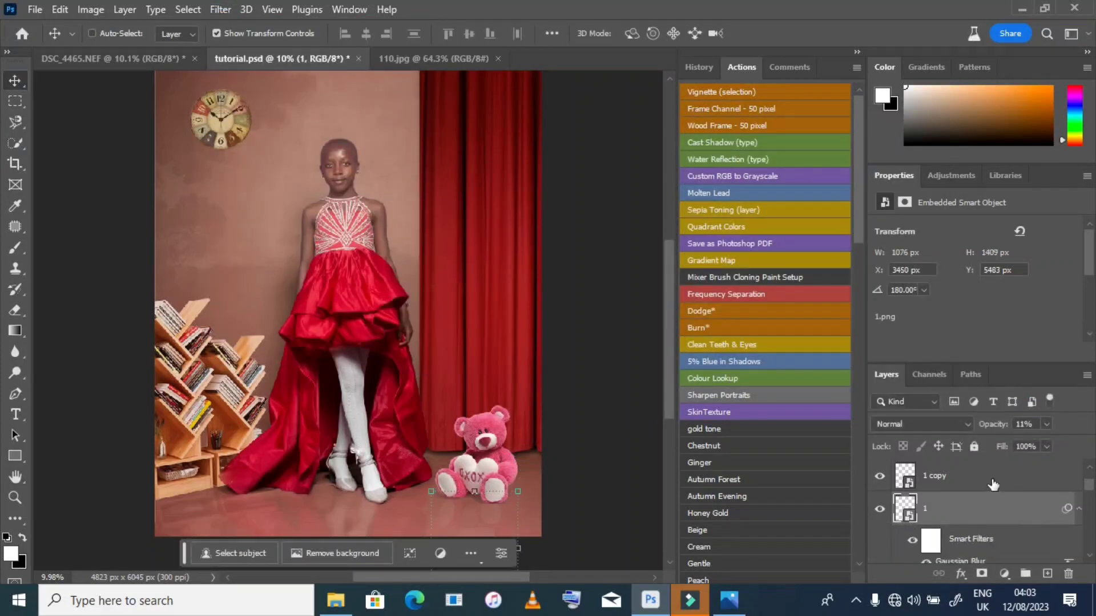
# - Add a Hue/Saturation adjustment above 1 copy and set its Magentas to Saturation +43 and Lightness -30
pyautogui.click(993, 485)
pyautogui.click(1003, 573)
pyautogui.click(987, 405)
pyautogui.click(970, 251)
pyautogui.click(970, 336)
pyautogui.scroll(-1, 973, 297)
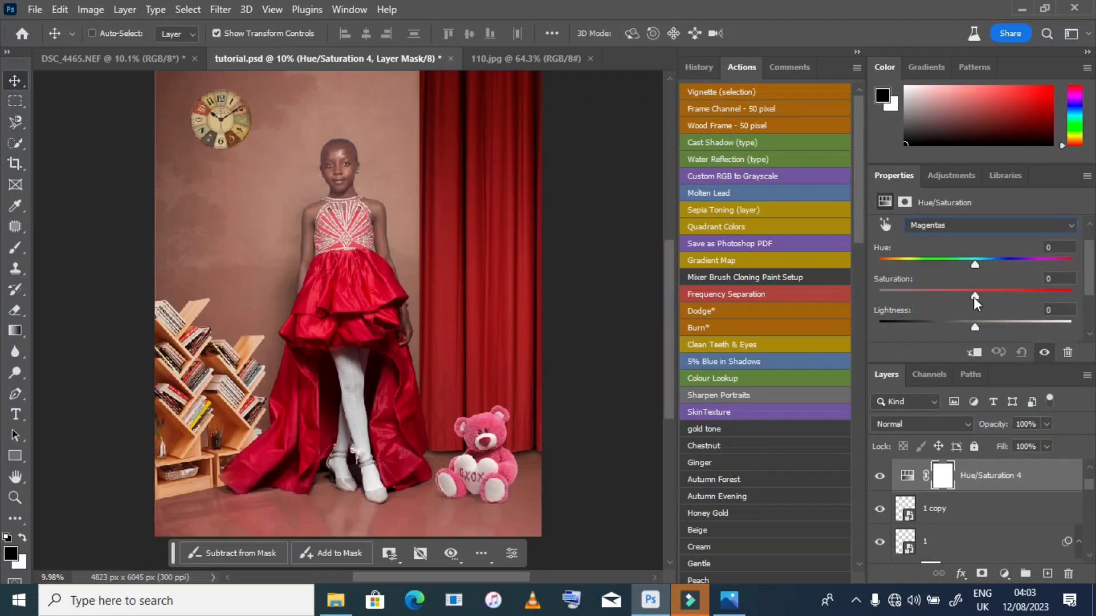
pyautogui.moveTo(972, 323); pyautogui.dragTo(931, 333)
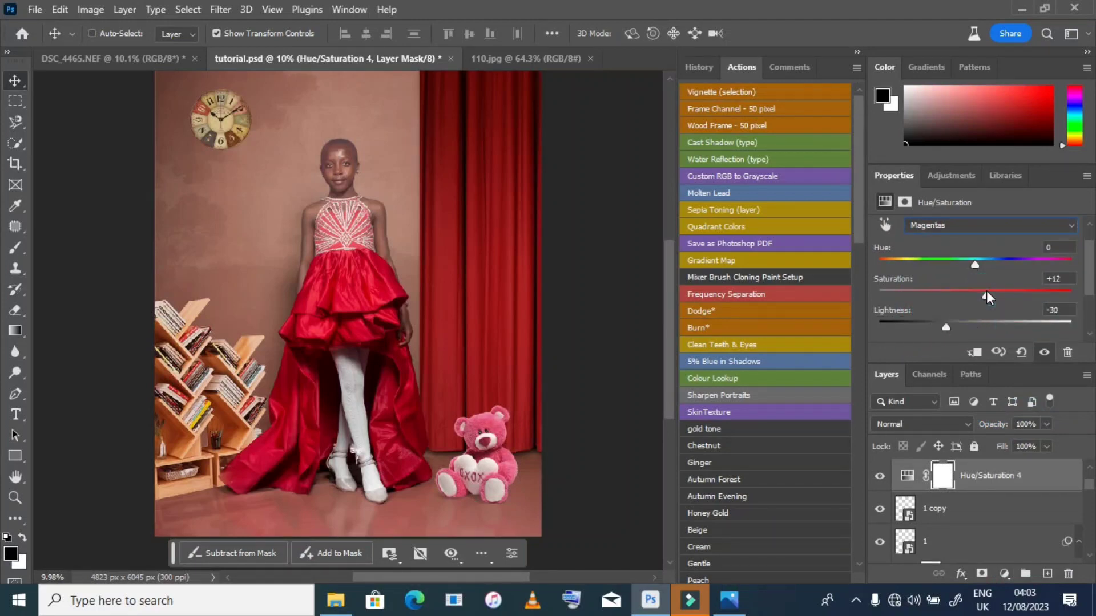
pyautogui.moveTo(1052, 286); pyautogui.dragTo(1038, 286)
# - Duplicate the curtain layer and move 5 2 copy directly above the Frequency Separation layer
pyautogui.scroll(-4, 947, 519)
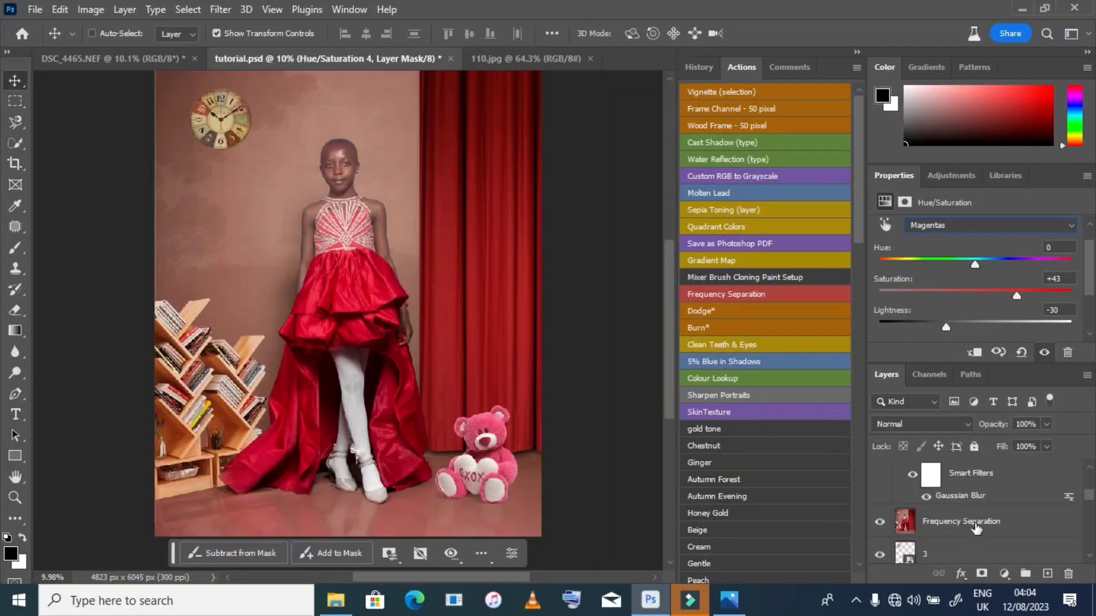
pyautogui.click(976, 528)
pyautogui.scroll(2, 982, 513)
pyautogui.click(995, 545)
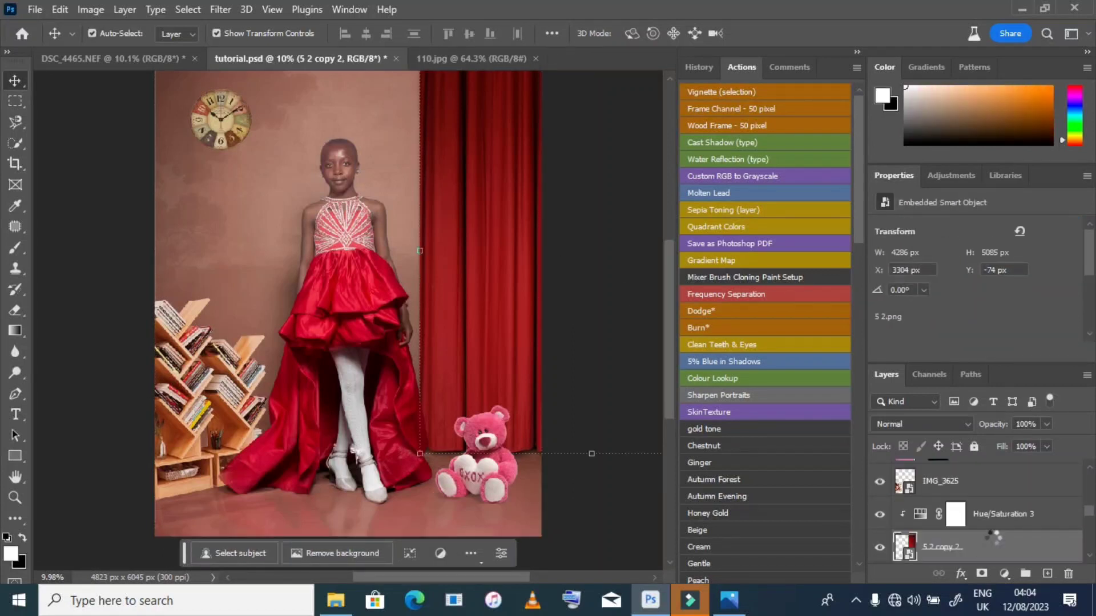
pyautogui.scroll(-3, 990, 530)
pyautogui.click(985, 520)
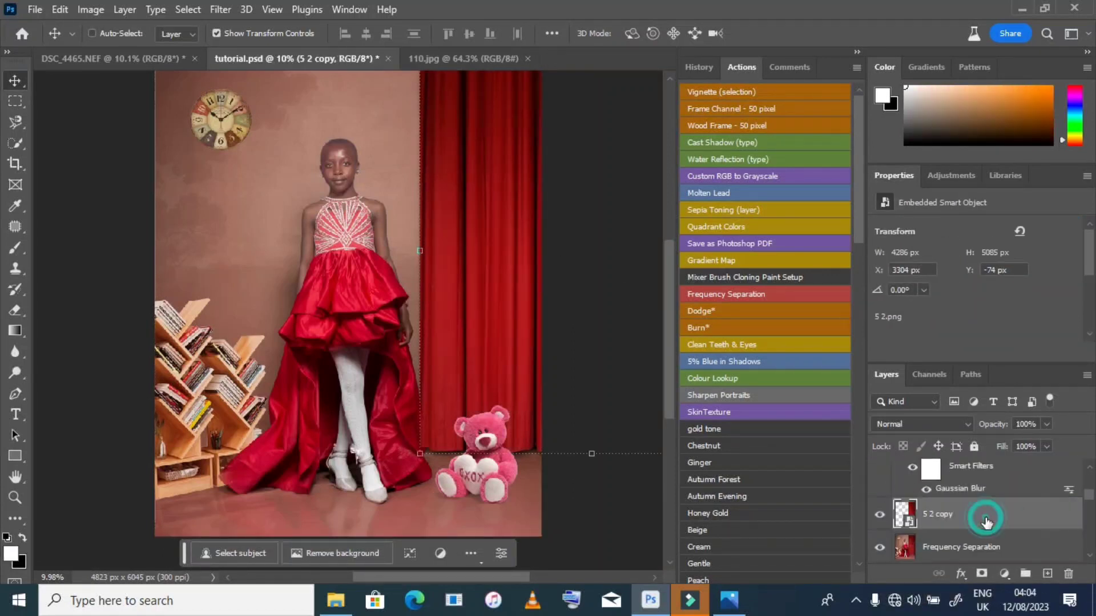
# - Flip the curtain layer 5 2 copy vertically and position it on the floor beneath the curtain's lower edge
pyautogui.moveTo(537, 456)
pyautogui.mouseDown()
pyautogui.moveTo(528, 450)
pyautogui.moveTo(552, 464)
pyautogui.mouseUp()
pyautogui.click(548, 496)
pyautogui.press('Return')
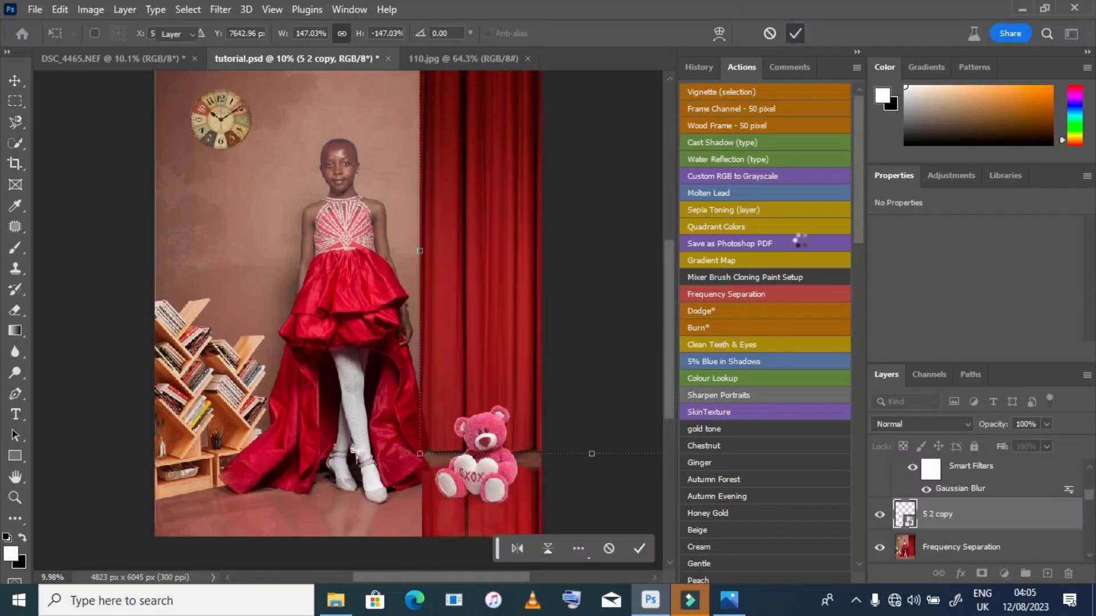
# - Set the curtain reflection's blend mode to Soft Light and its opacity to 13%
pyautogui.click(957, 424)
pyautogui.click(947, 384)
pyautogui.click(1046, 424)
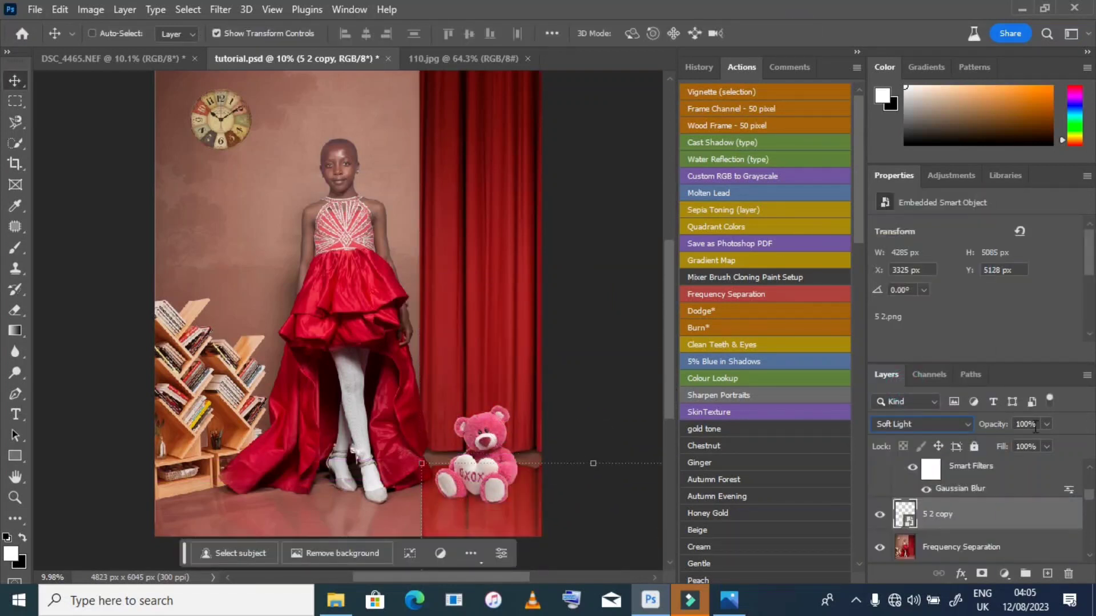
pyautogui.moveTo(1052, 441); pyautogui.dragTo(984, 442)
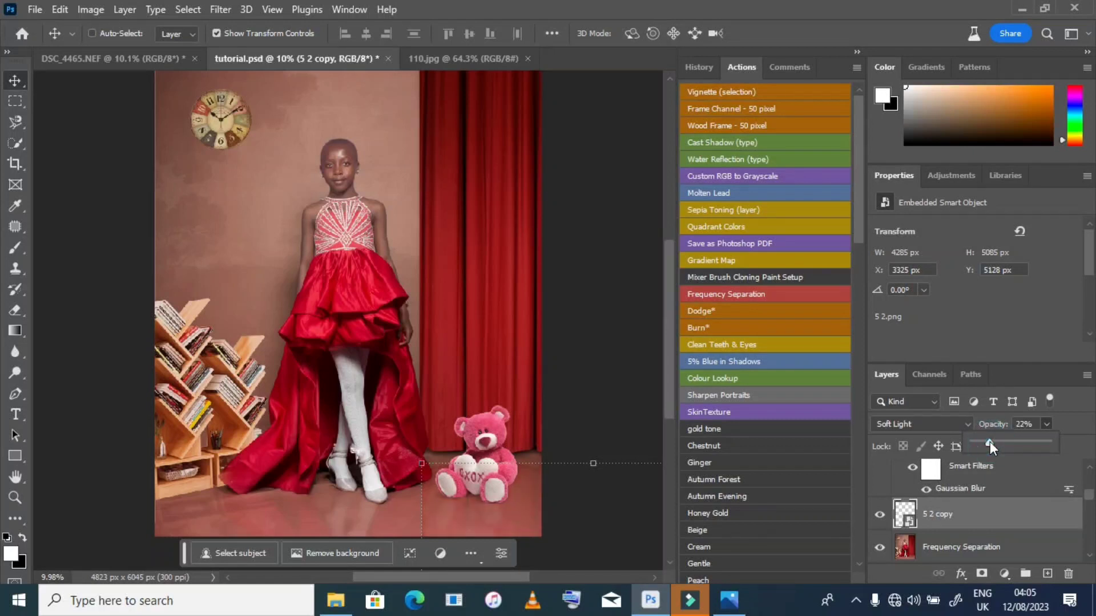
# - Apply a Gaussian Blur with a reduced radius to the curtain reflection on 5 2 copy
pyautogui.click(220, 10)
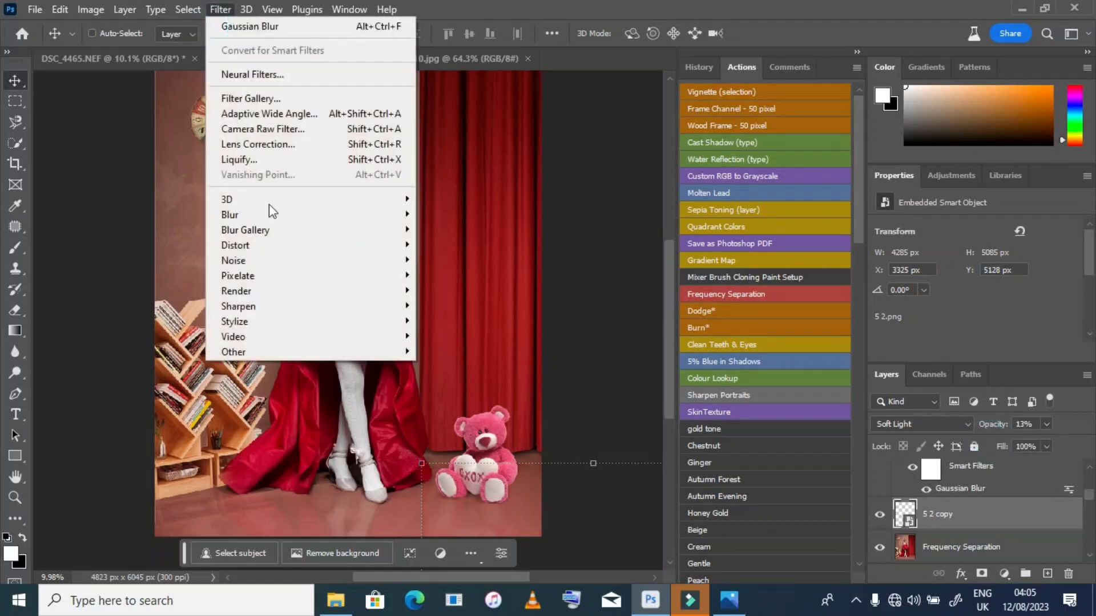
pyautogui.click(451, 265)
pyautogui.moveTo(765, 369); pyautogui.dragTo(754, 369)
pyautogui.click(900, 151)
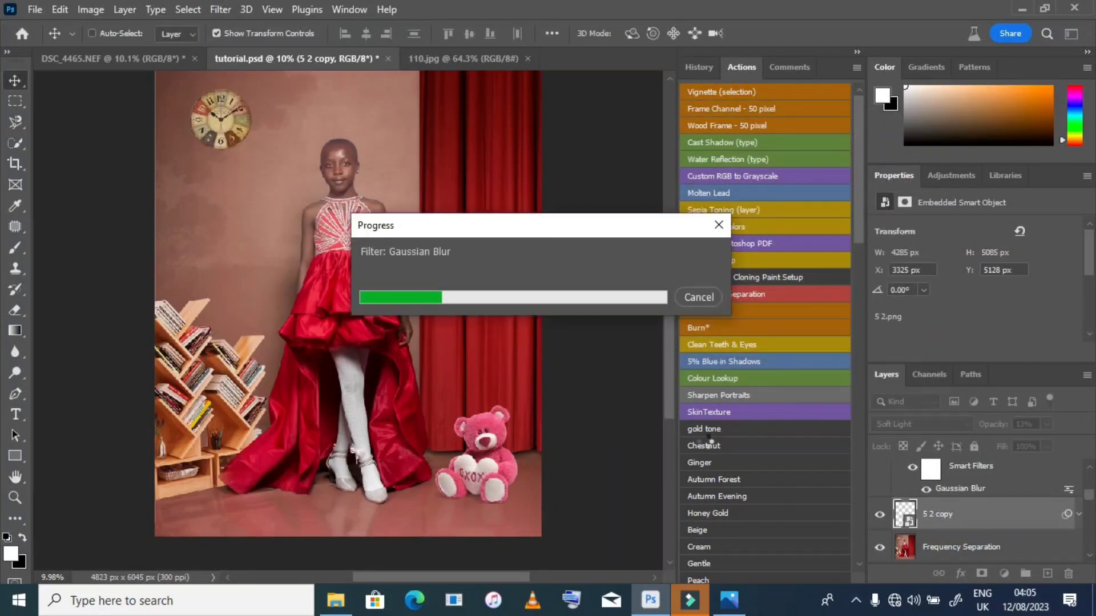
# - Add a layer mask to the curtain reflection on 5 2 copy and ready the Brush tool for blending it
pyautogui.click(982, 573)
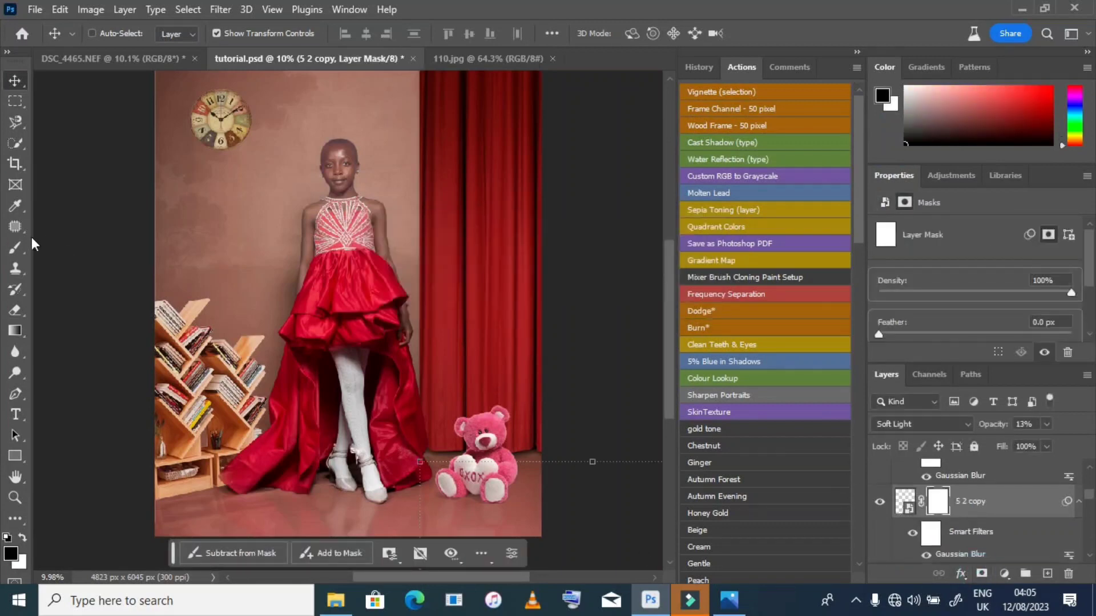
pyautogui.press('b')
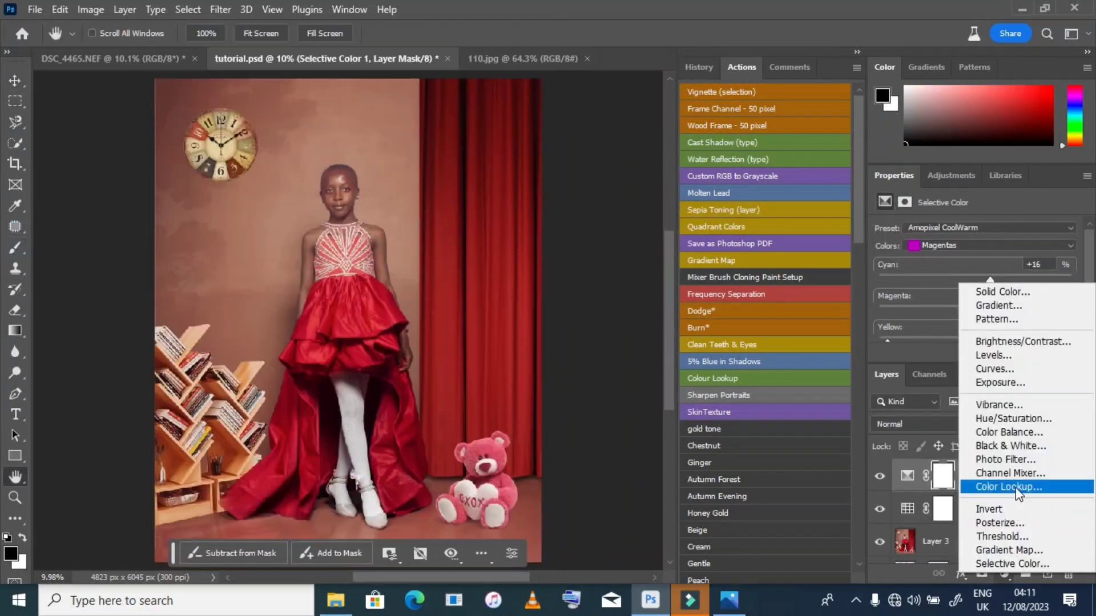
# - Add a Color Lookup adjustment above Selective Color 1 and load FEAR.CUBE from the ACTION folder as its 3D LUT
pyautogui.click(999, 481)
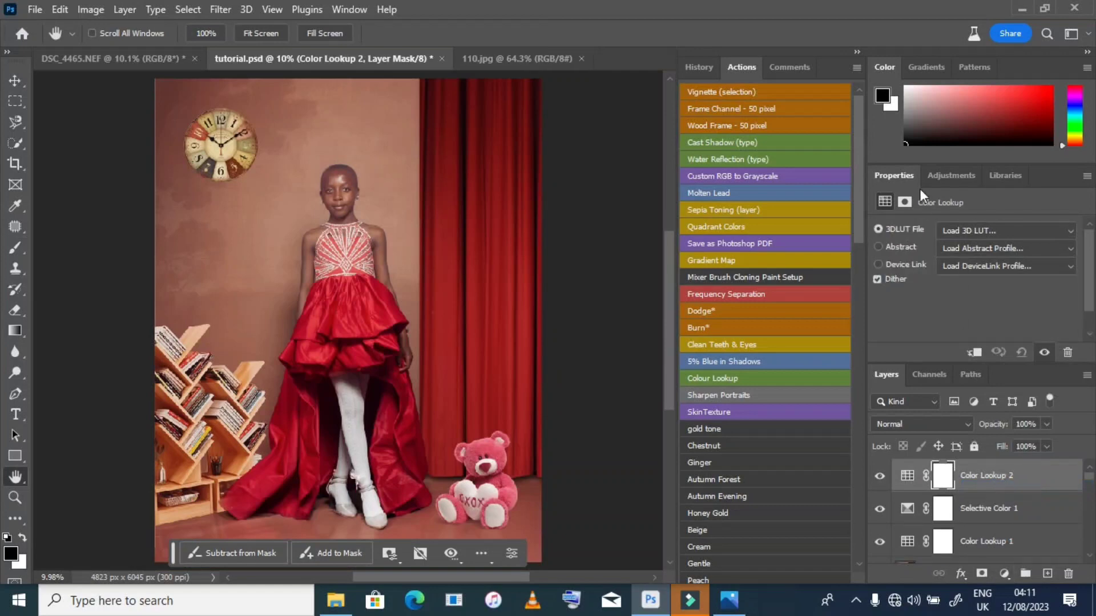
pyautogui.click(888, 230)
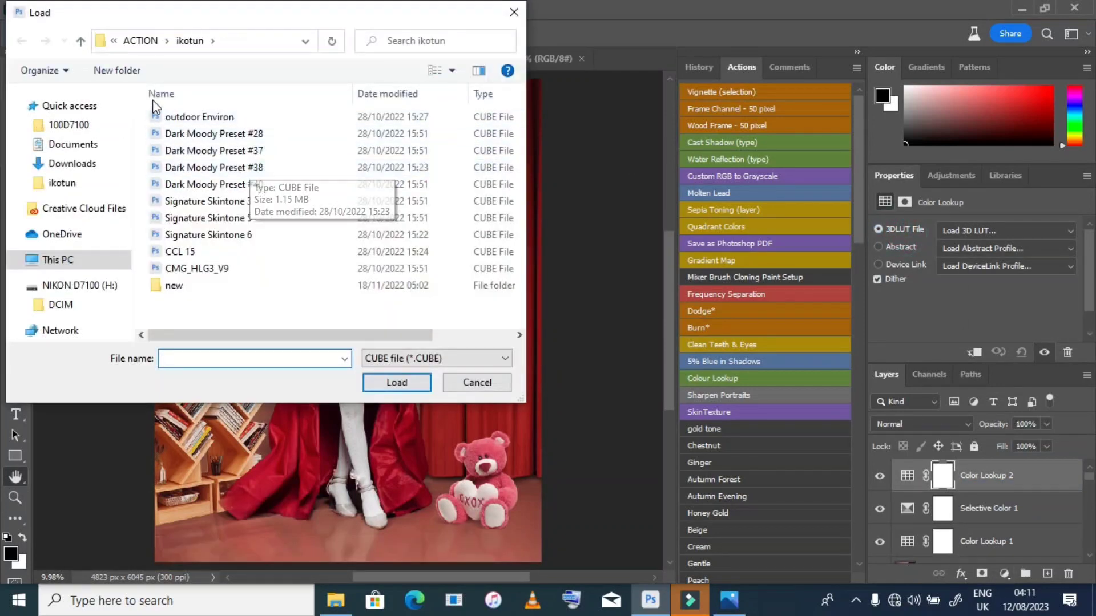
pyautogui.click(142, 40)
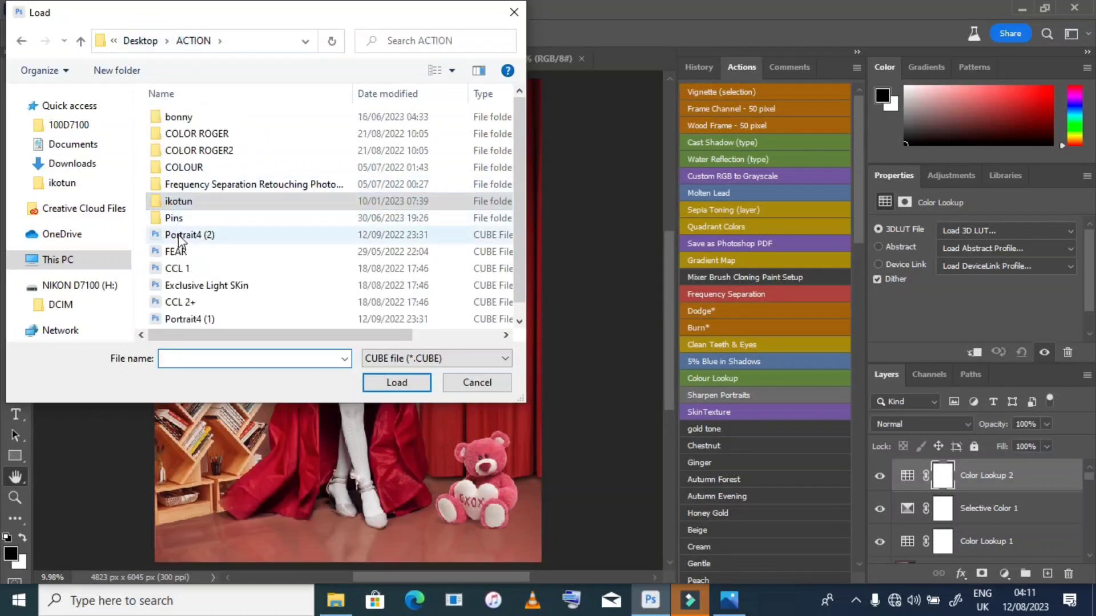
pyautogui.doubleClick(180, 252)
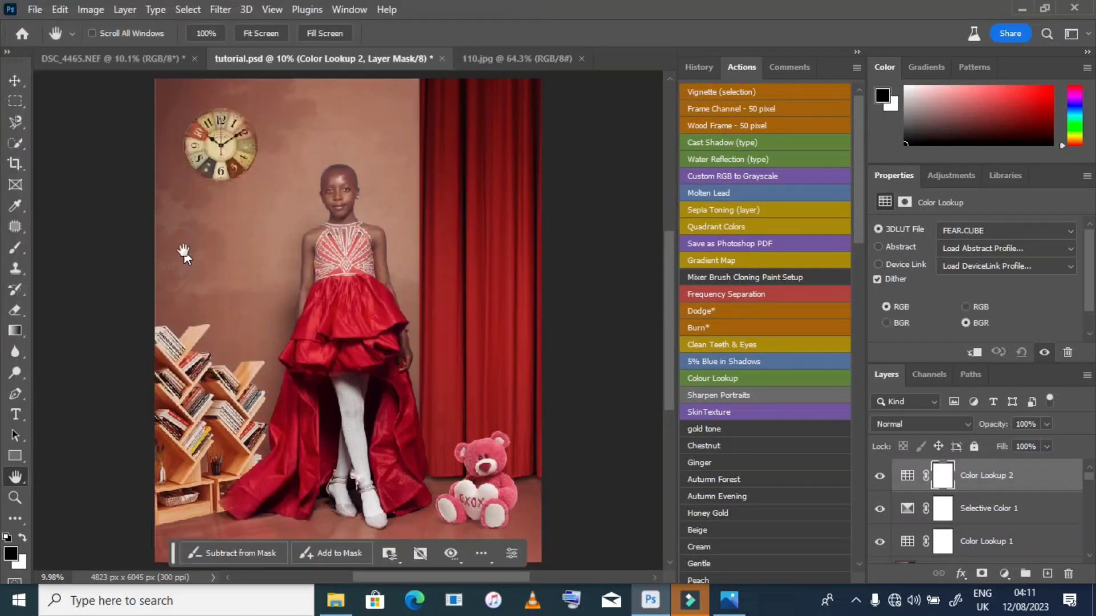
# - Reduce the opacity of the FEAR.CUBE Color Lookup adjustment to 32%
pyautogui.click(1045, 426)
pyautogui.moveTo(1003, 439); pyautogui.dragTo(1000, 443)
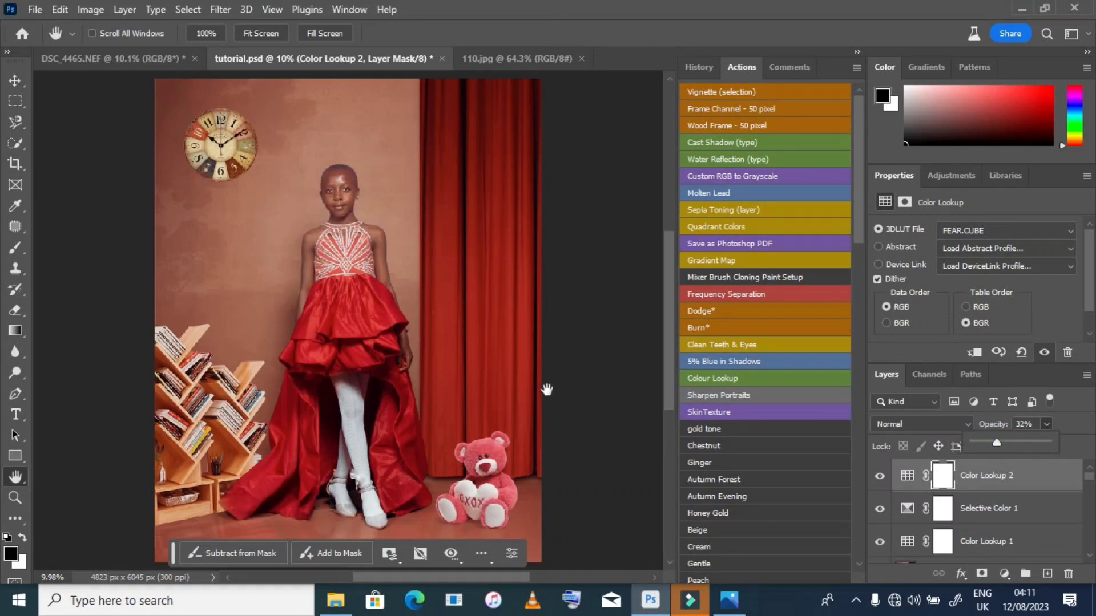
pyautogui.scroll(-1, 452, 381)
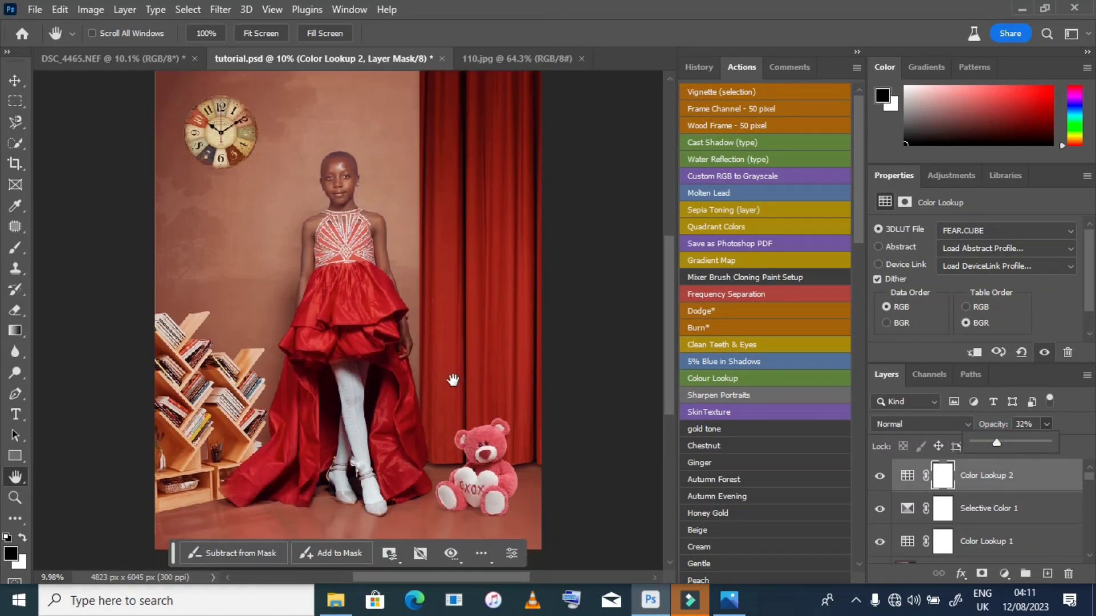
pyautogui.scroll(3, 453, 380)
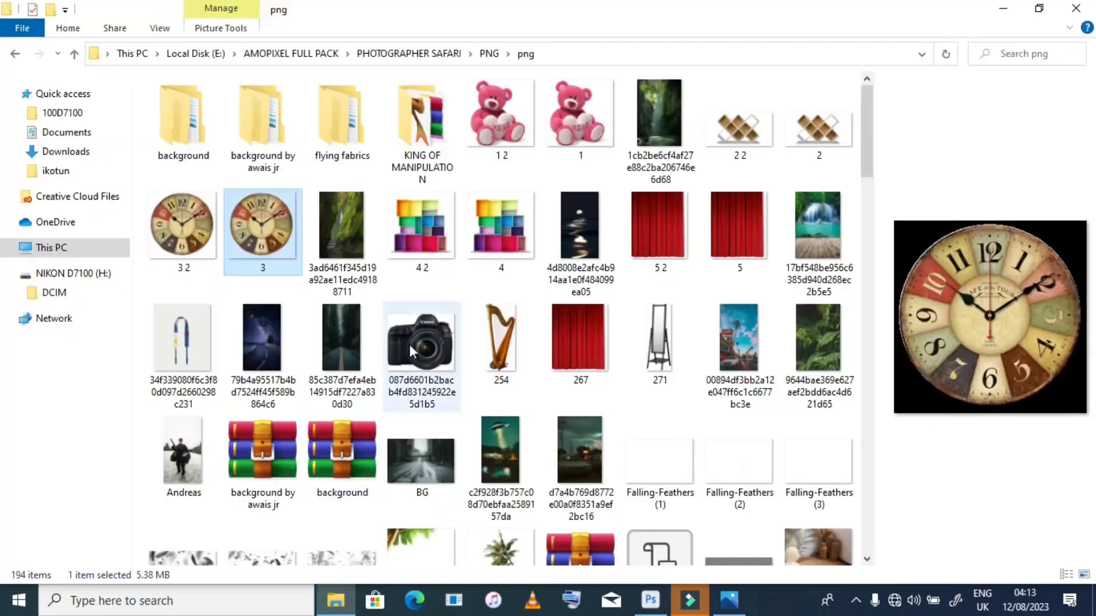
# - Place the potted plant image IMG_3611 into the document and position it on the floor in front of the bookshelf
pyautogui.scroll(-5, 662, 434)
pyautogui.click(499, 254)
pyautogui.moveTo(499, 253); pyautogui.dragTo(320, 434)
pyautogui.moveTo(304, 349); pyautogui.dragTo(257, 423)
pyautogui.press('Return')
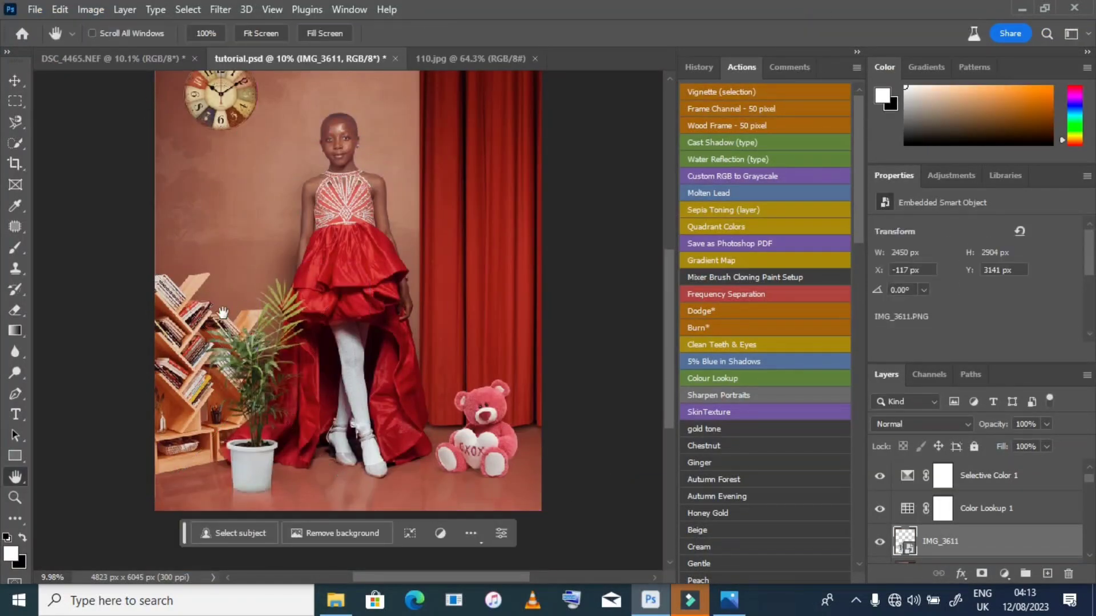
pyautogui.press('v')
pyautogui.moveTo(223, 313); pyautogui.dragTo(221, 405)
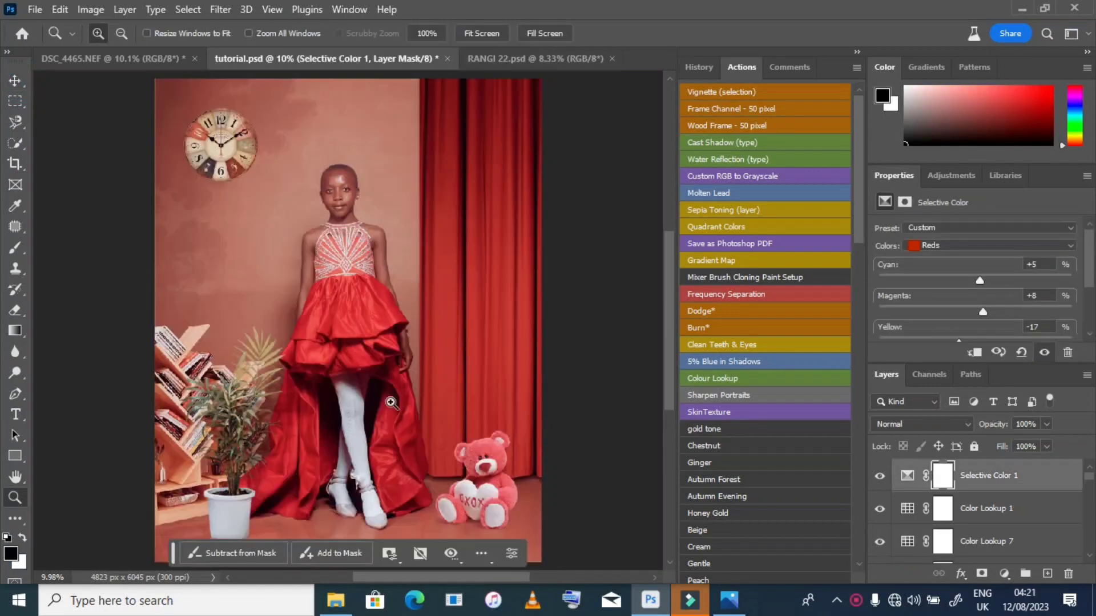
# - Apply the Gaussian Blur to the Low* layer of the new frequency separation
pyautogui.click(907, 475)
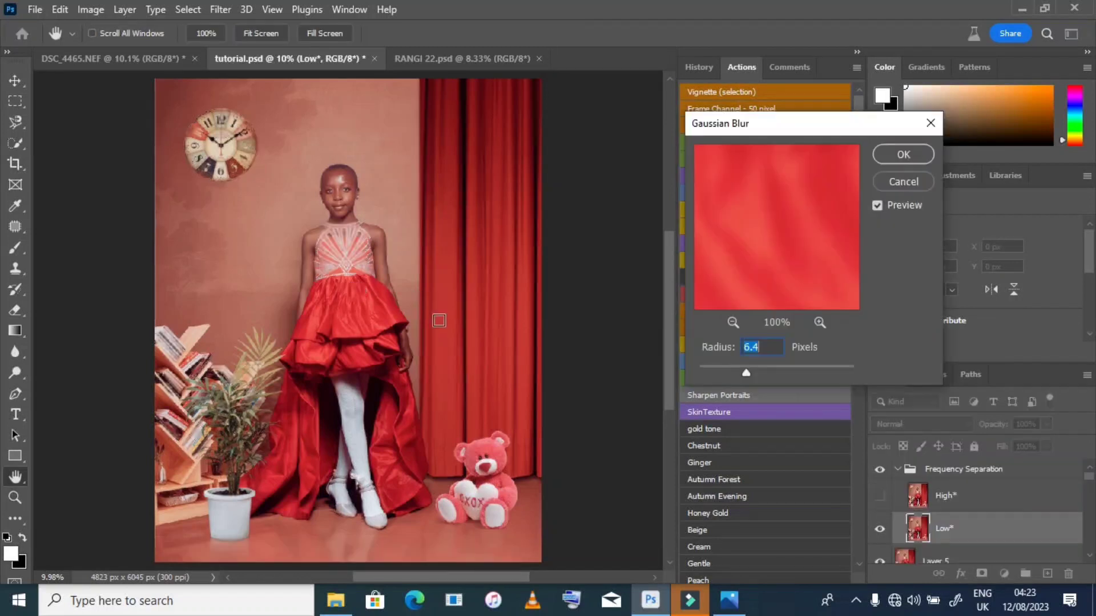
pyautogui.doubleClick(752, 346)
pyautogui.click(893, 154)
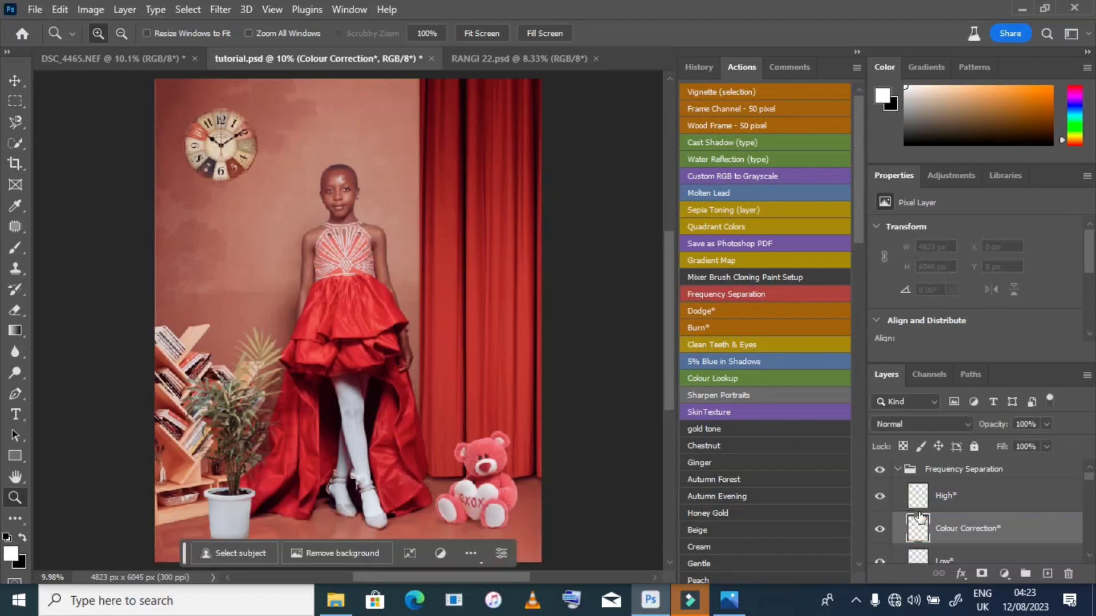
# - Select the Low* layer and smooth the skin on the subject's face with the Mixer Brush
pyautogui.scroll(-2, 920, 517)
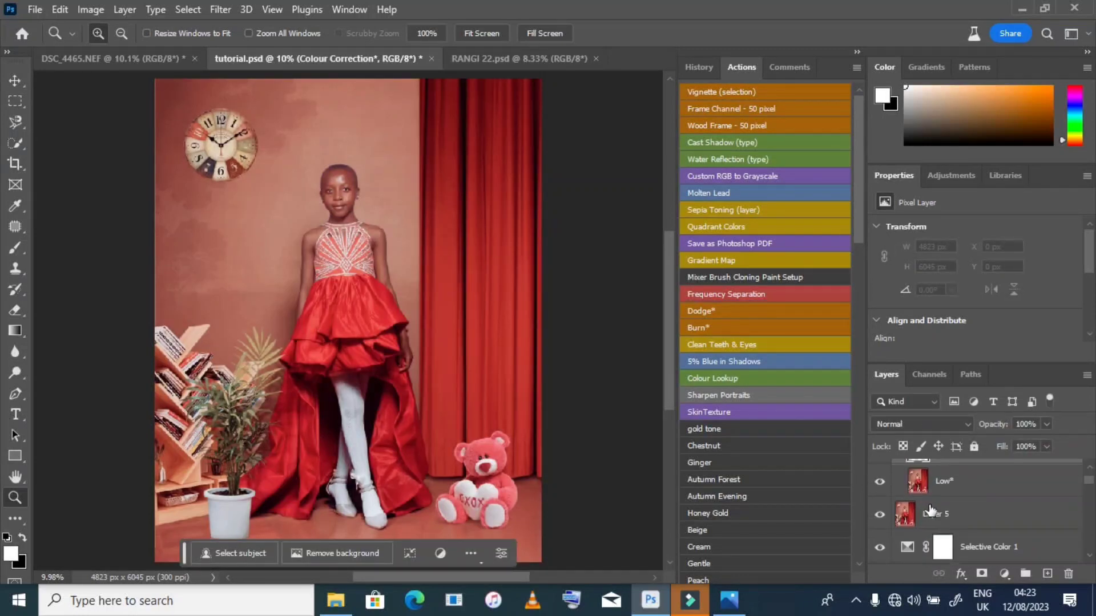
pyautogui.click(918, 483)
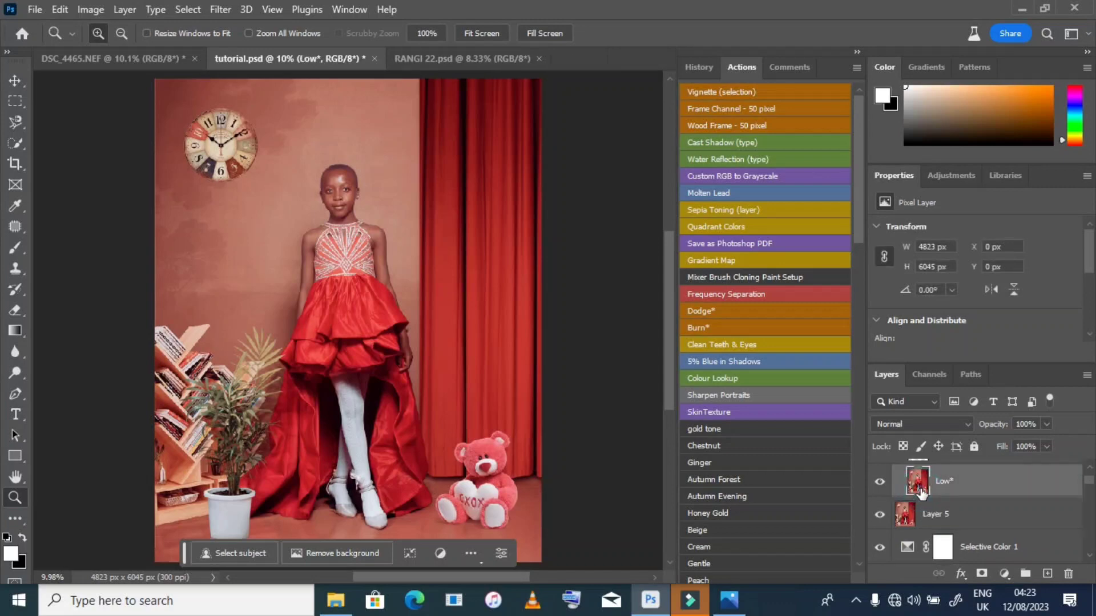
pyautogui.click(13, 498)
pyautogui.click(342, 172)
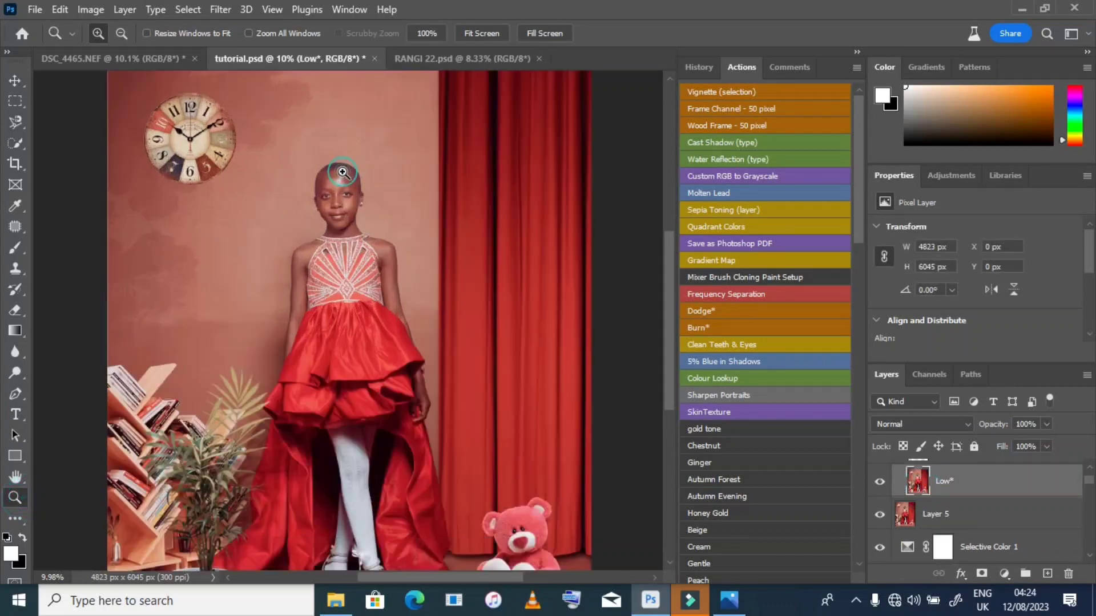
pyautogui.click(343, 172)
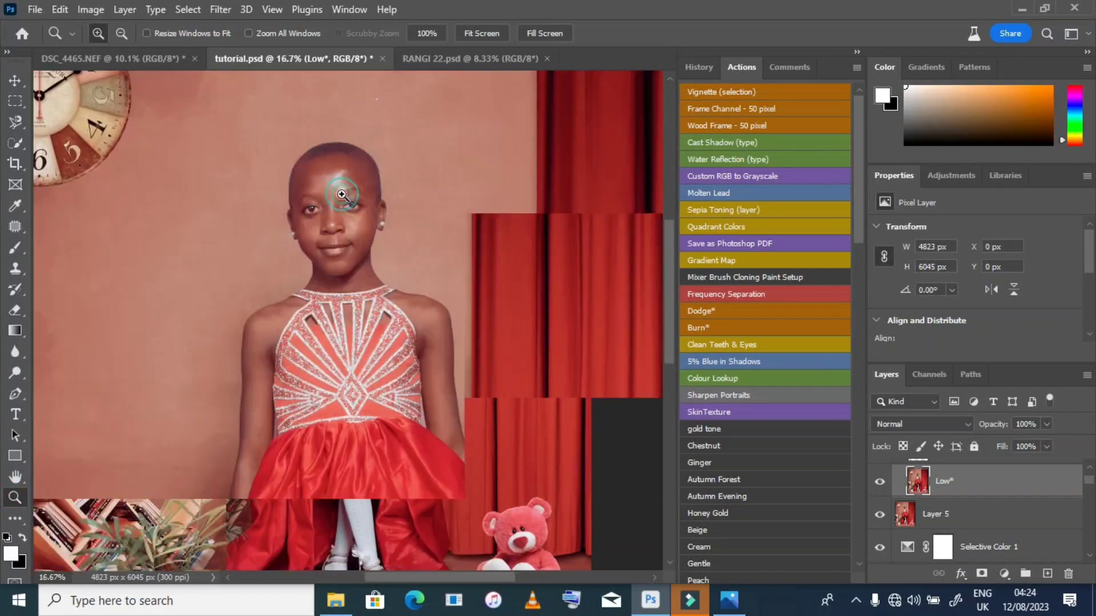
pyautogui.click(342, 195)
pyautogui.click(342, 194)
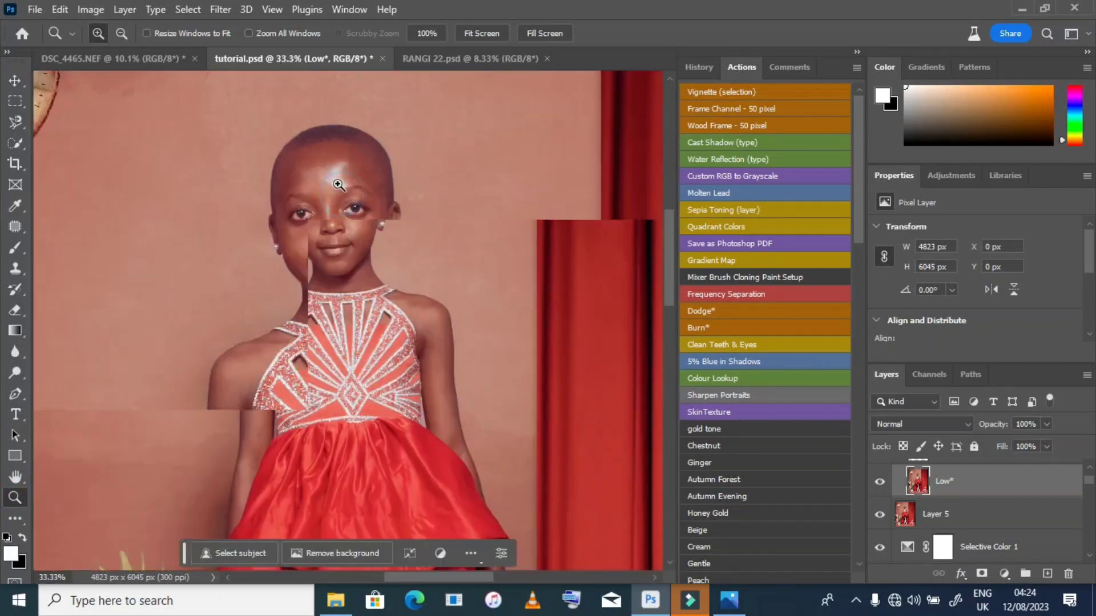
pyautogui.click(338, 184)
pyautogui.press('b')
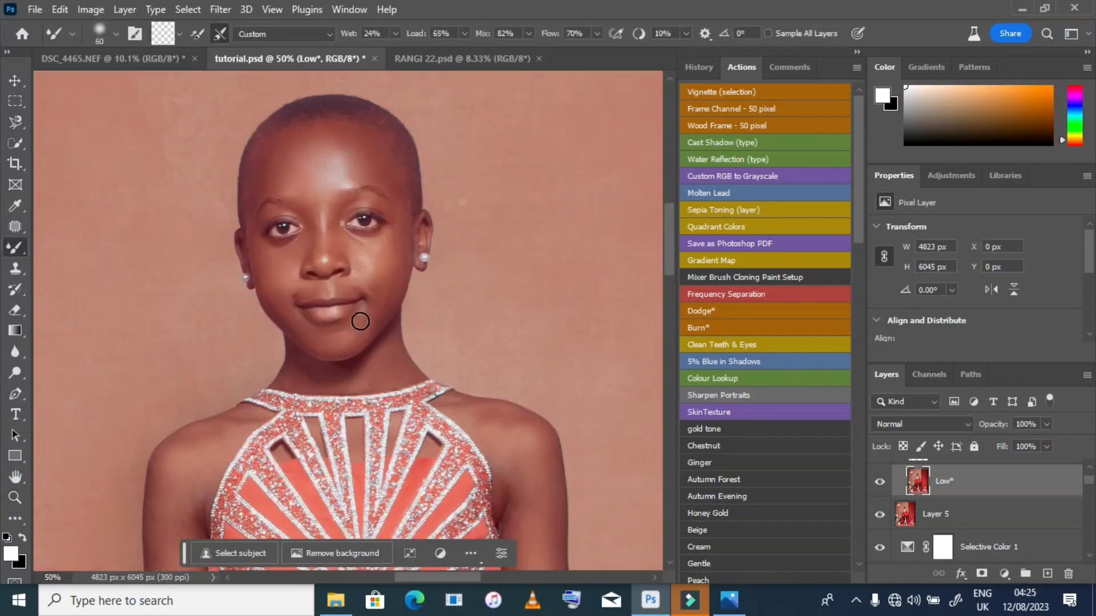
pyautogui.scroll(-1, 389, 341)
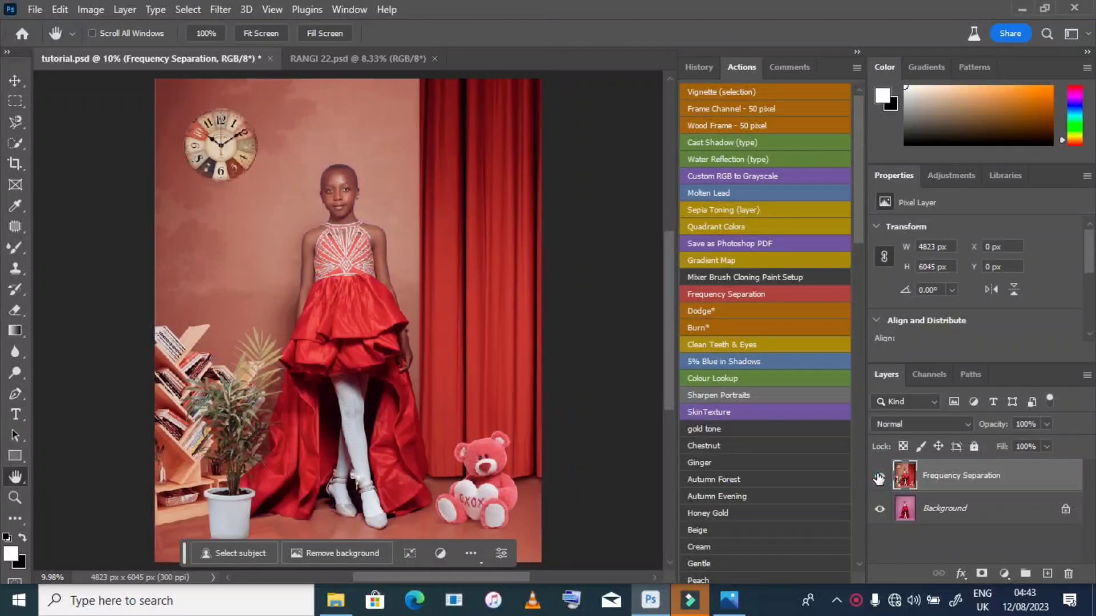
# - Duplicate the Frequency Separation layer and retouch the eyes in the Camera Raw Filter using a size 2 brush with saturation -65
pyautogui.hotkey('ctrl', 'j')
pyautogui.click(220, 9)
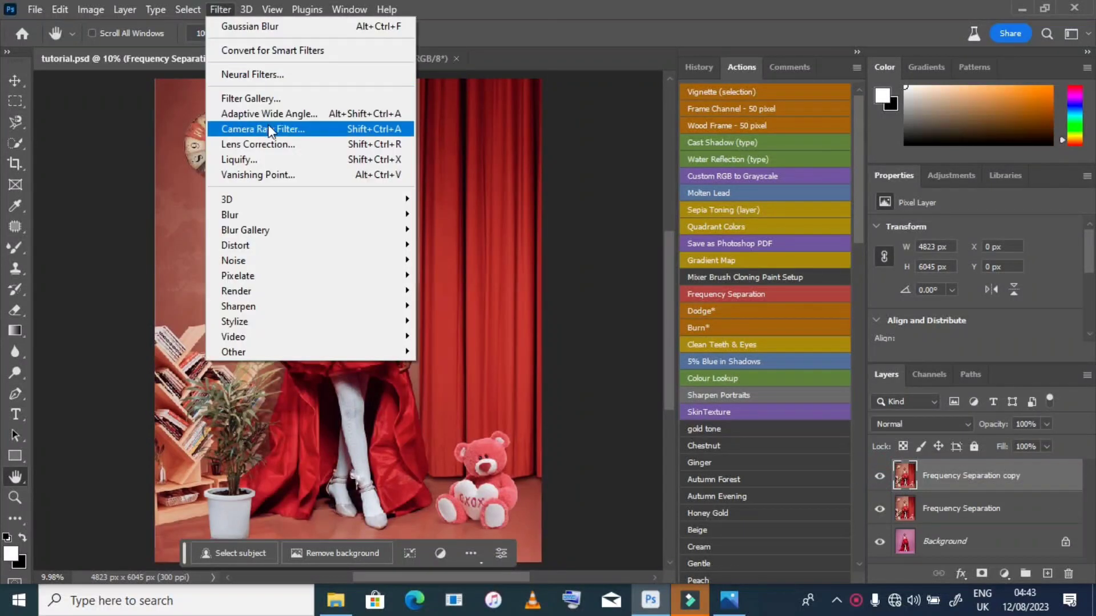
pyautogui.click(317, 128)
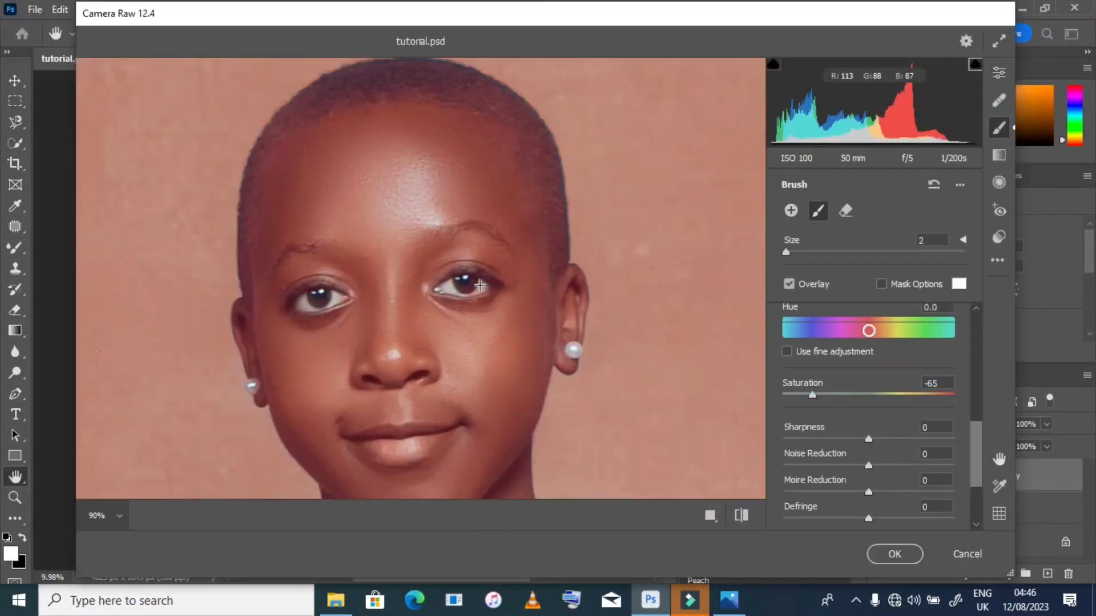
pyautogui.click(894, 553)
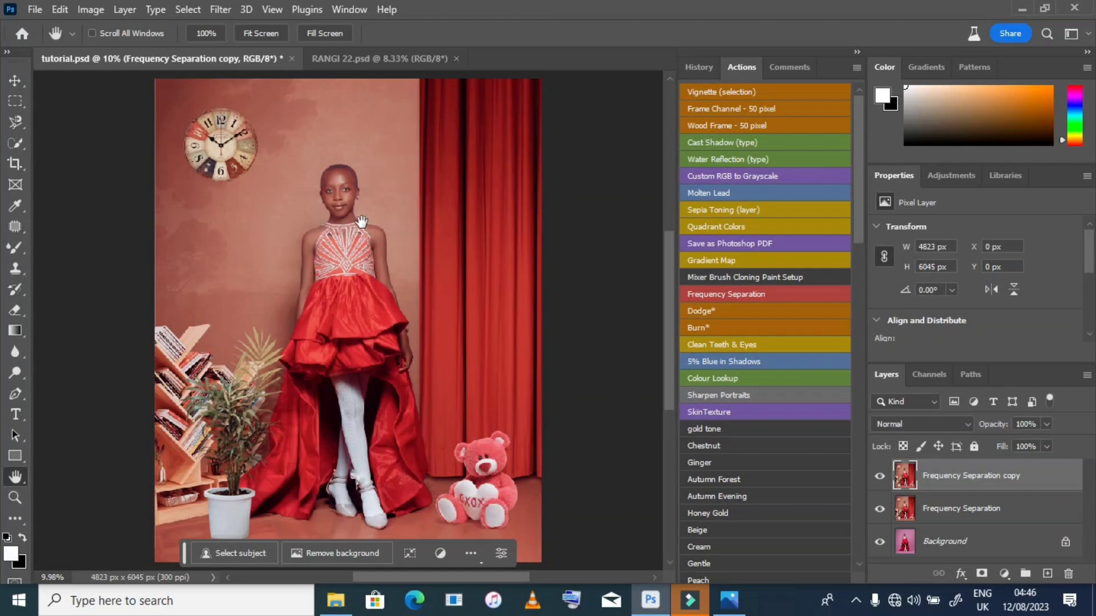
# - Run the Dodge* action and paint highlights onto the subject's face and red dress through its mask
pyautogui.click(764, 310)
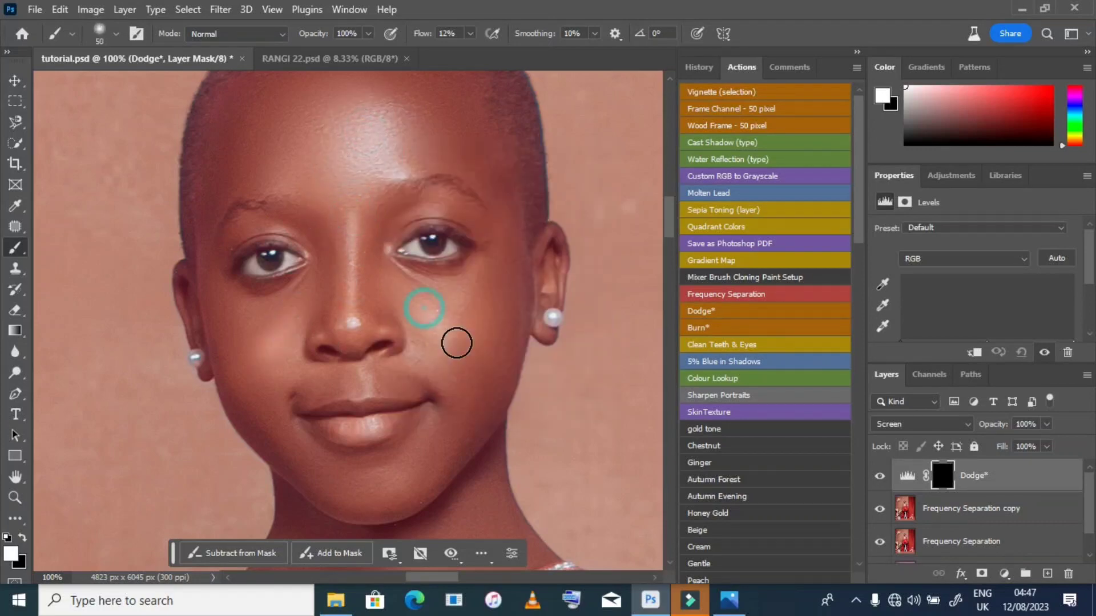
pyautogui.scroll(-3, 400, 434)
pyautogui.doubleClick(15, 476)
pyautogui.keyDown('ctrl'); pyautogui.click(343, 274); pyautogui.keyUp('ctrl')
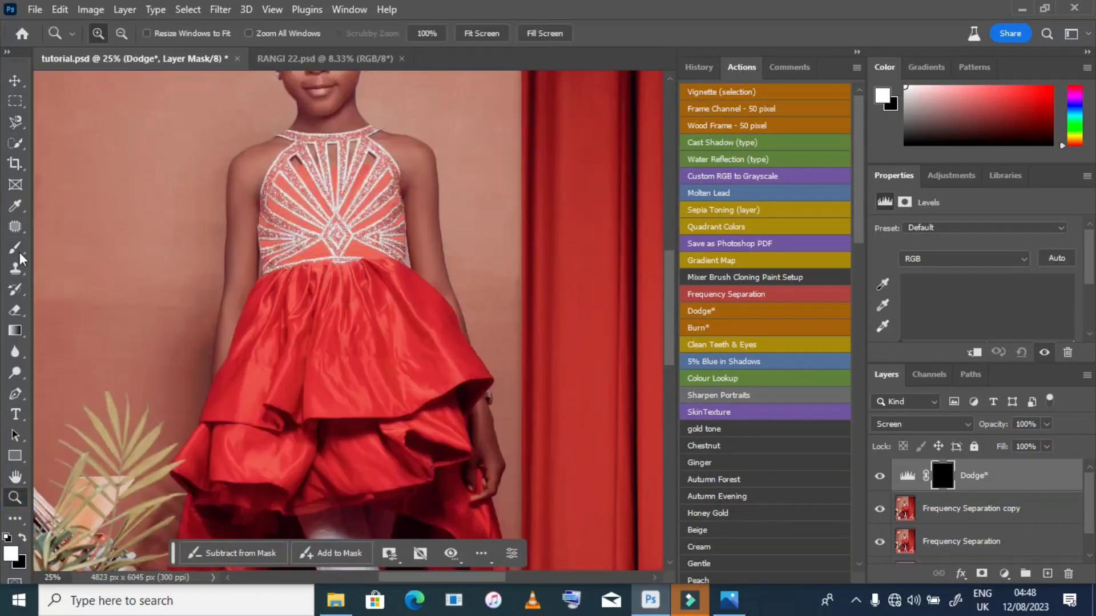
pyautogui.press('b')
pyautogui.moveTo(479, 410); pyautogui.dragTo(482, 438)
# - Set the Dodge* layer's opacity to 40%
pyautogui.press('h')
pyautogui.hotkey('ctrl', '0')
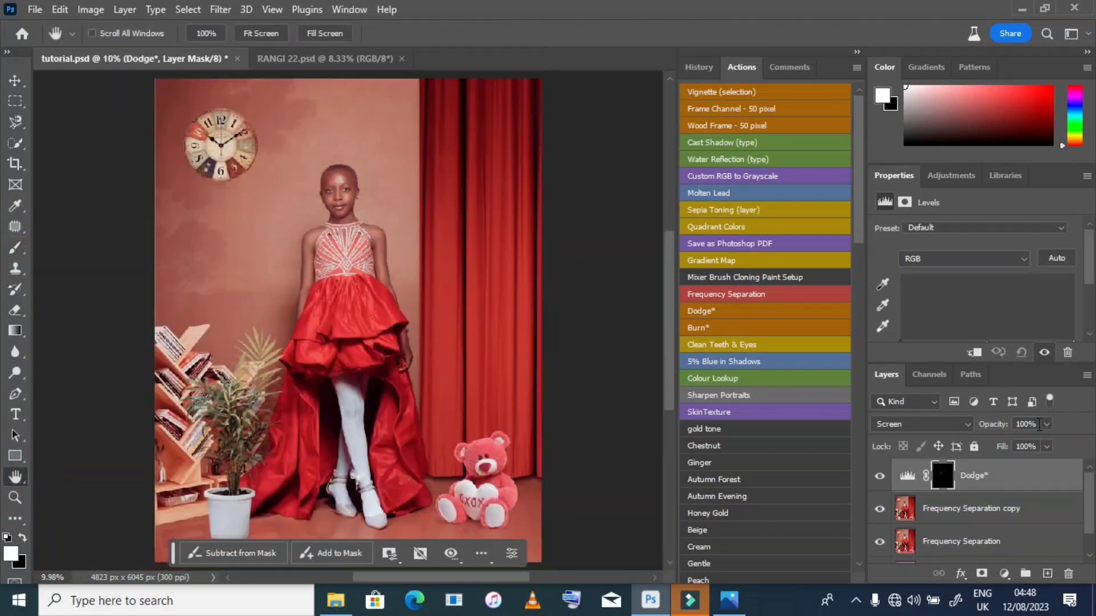
pyautogui.press('4')
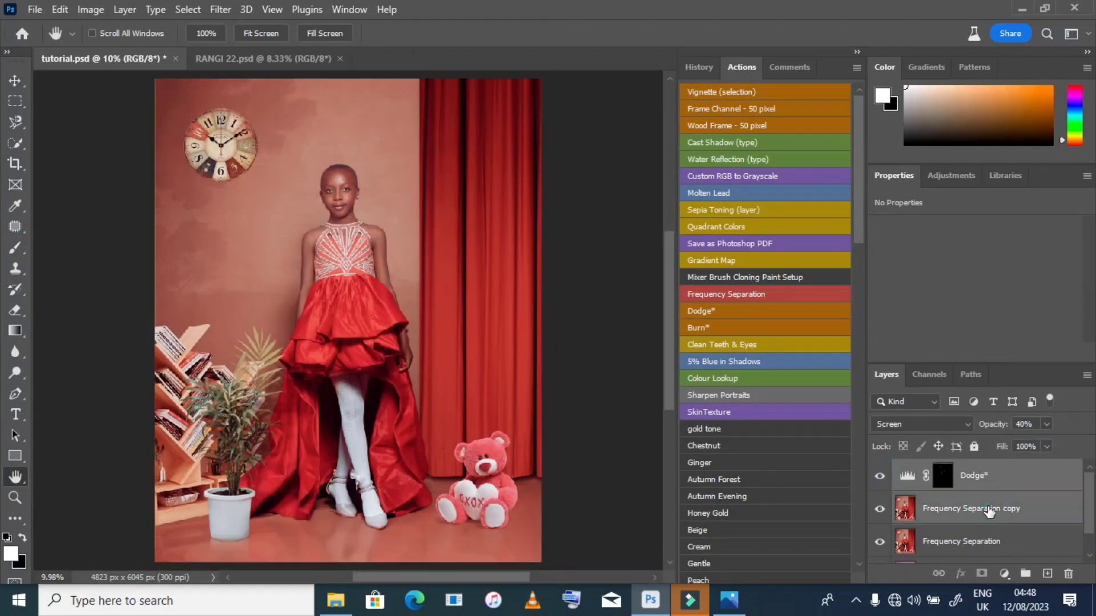
# - Draw a large elliptical selection around the subject and invert it to cover the outer edges of the picture
pyautogui.click(14, 102)
pyautogui.moveTo(217, 130); pyautogui.dragTo(402, 513)
pyautogui.rightClick(432, 273)
pyautogui.click(432, 272)
# - Add a Solid Color fill layer limited to the inverted selection as a vignette
pyautogui.click(1004, 574)
pyautogui.click(980, 293)
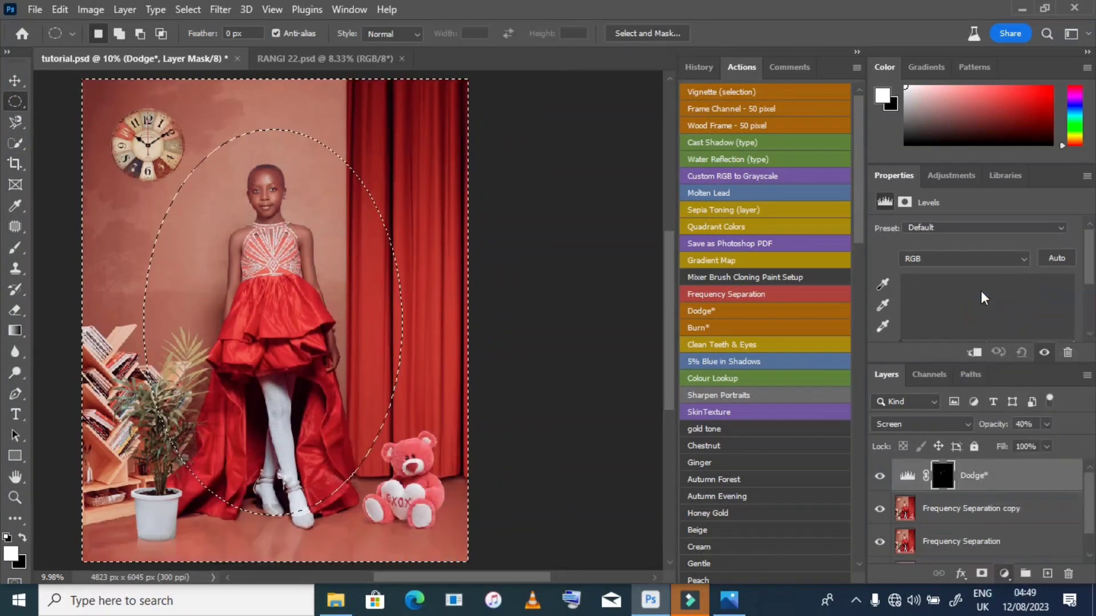
pyautogui.press('Return')
# - Soften the vignette by feathering the fill layer's mask and lowering the layer's opacity
pyautogui.moveTo(962, 338); pyautogui.dragTo(1010, 333)
pyautogui.click(1046, 424)
pyautogui.moveTo(1051, 442); pyautogui.dragTo(978, 443)
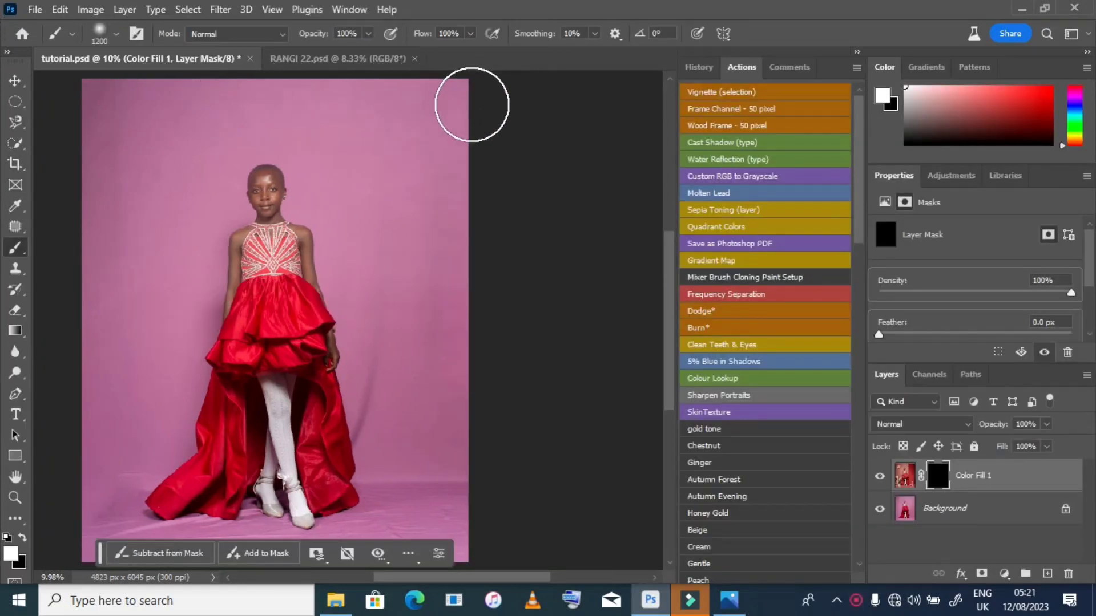
# - Paint white over the black mask of the merged Color Fill 1 layer to reveal the finished scene over the original portrait
pyautogui.moveTo(472, 103)
pyautogui.mouseDown()
pyautogui.moveTo(88, 118)
pyautogui.moveTo(289, 118)
pyautogui.moveTo(438, 156)
pyautogui.moveTo(66, 190)
pyautogui.moveTo(187, 182)
pyautogui.moveTo(483, 207)
pyautogui.mouseUp()
pyautogui.click(410, 225)
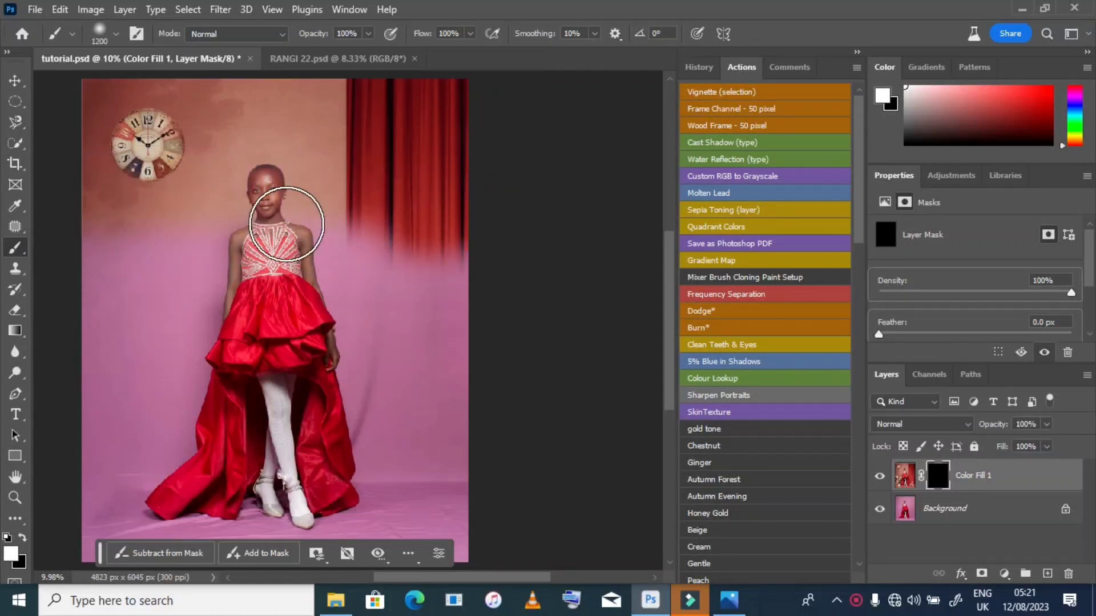
pyautogui.moveTo(285, 215)
pyautogui.mouseDown()
pyautogui.moveTo(450, 258)
pyautogui.moveTo(203, 280)
pyautogui.mouseUp()
pyautogui.moveTo(95, 310); pyautogui.dragTo(339, 295)
pyautogui.moveTo(477, 311)
pyautogui.mouseDown()
pyautogui.moveTo(362, 339)
pyautogui.moveTo(158, 340)
pyautogui.moveTo(96, 354)
pyautogui.moveTo(488, 375)
pyautogui.moveTo(137, 391)
pyautogui.mouseUp()
pyautogui.moveTo(69, 412)
pyautogui.mouseDown()
pyautogui.moveTo(493, 431)
pyautogui.moveTo(413, 432)
pyautogui.moveTo(249, 394)
pyautogui.mouseUp()
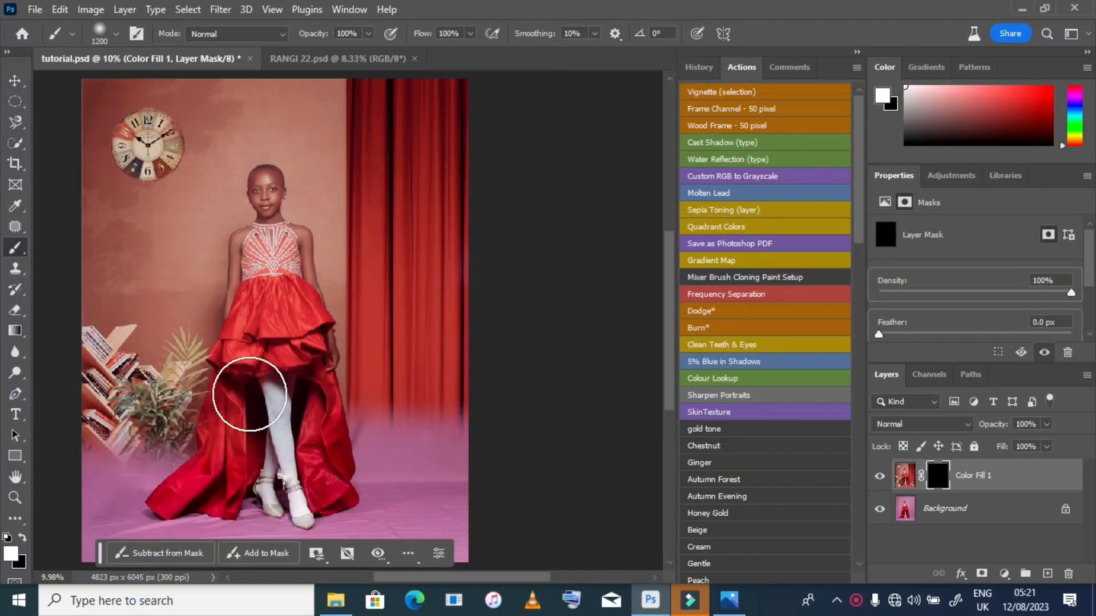
pyautogui.moveTo(179, 406)
pyautogui.mouseDown()
pyautogui.moveTo(112, 446)
pyautogui.moveTo(98, 469)
pyautogui.moveTo(150, 463)
pyautogui.moveTo(483, 502)
pyautogui.mouseUp()
pyautogui.moveTo(352, 533); pyautogui.dragTo(97, 526)
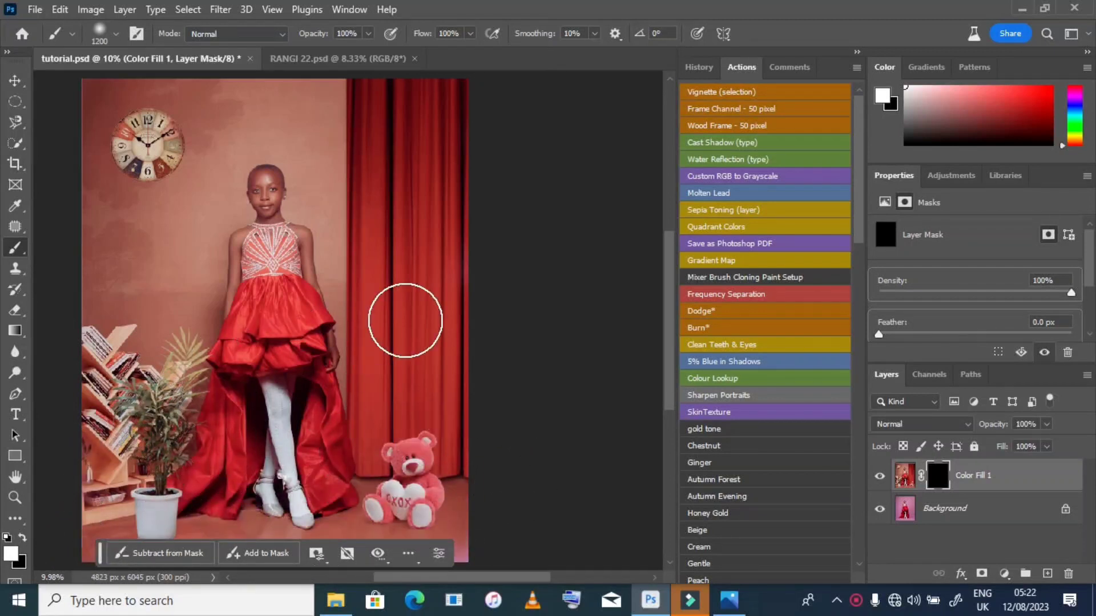